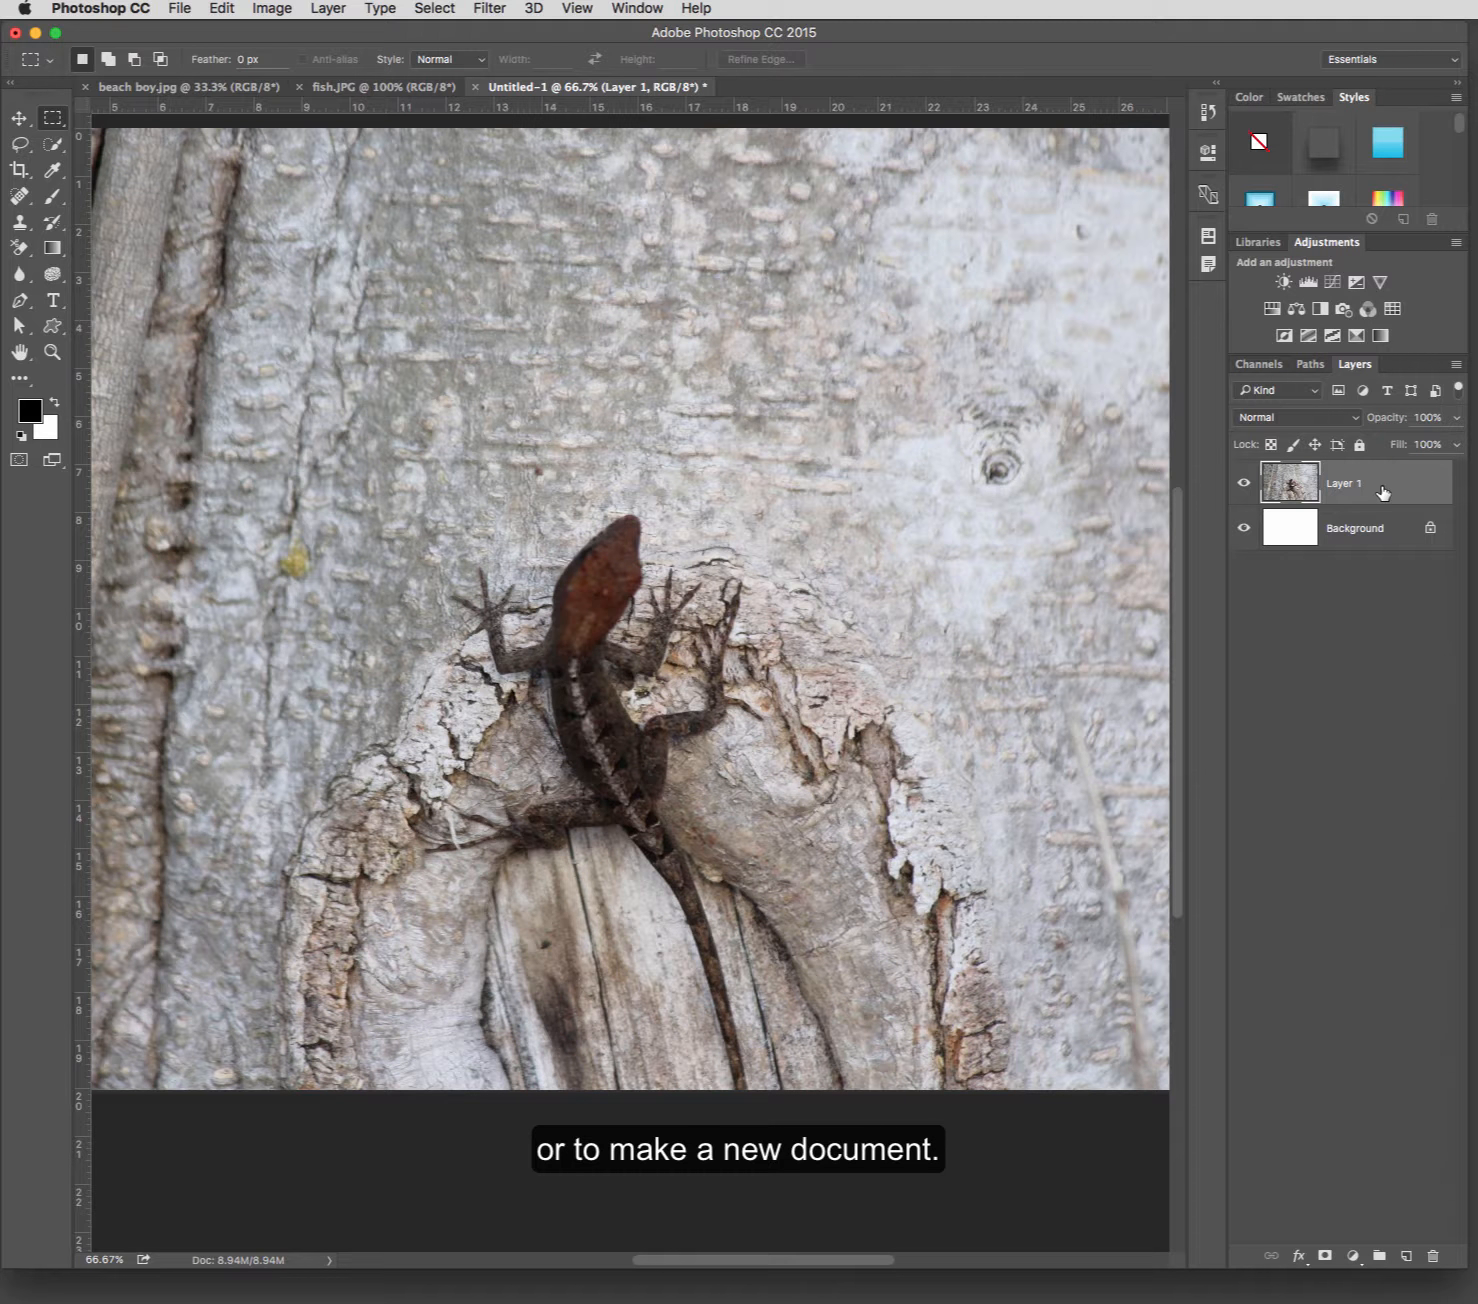
Duplicate Layer 1 and hide the original Layer 1.
{"action": "left_click_drag", "start_coordinate": [1383, 493], "coordinate": [1406, 1255]}
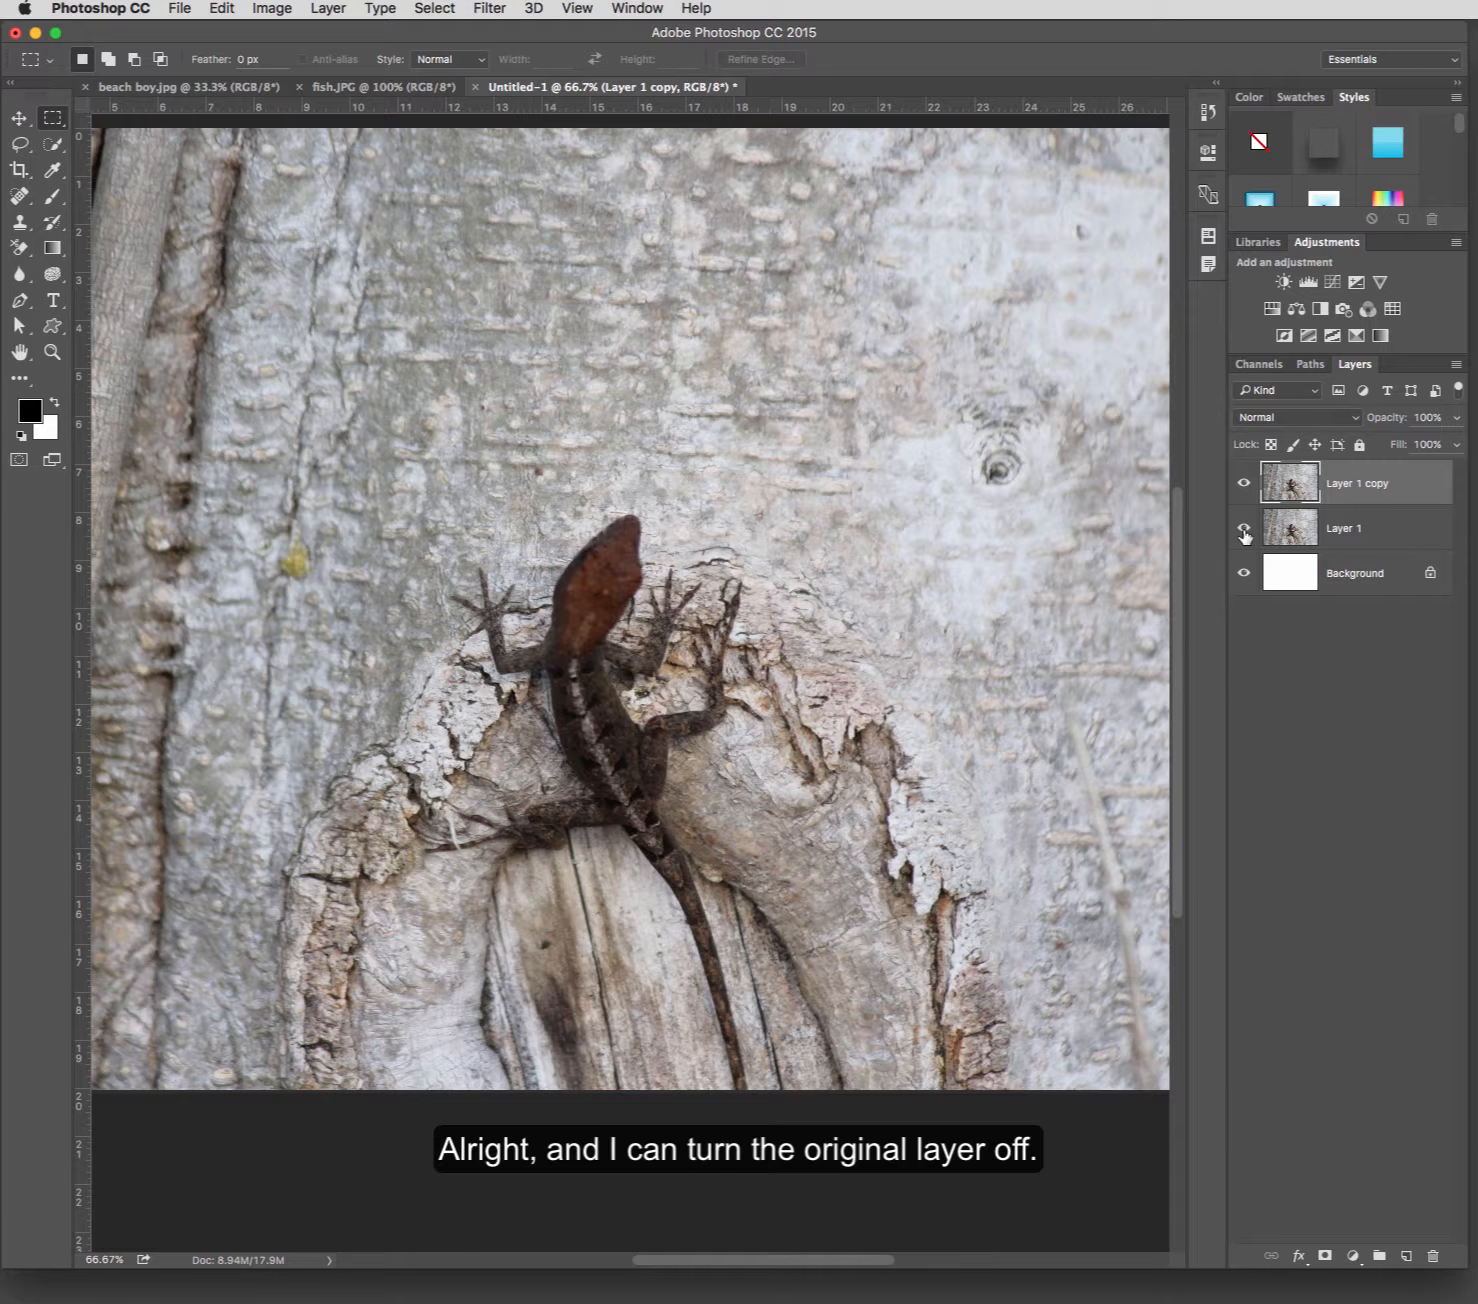
{"action": "left_click", "coordinate": [1243, 530]}
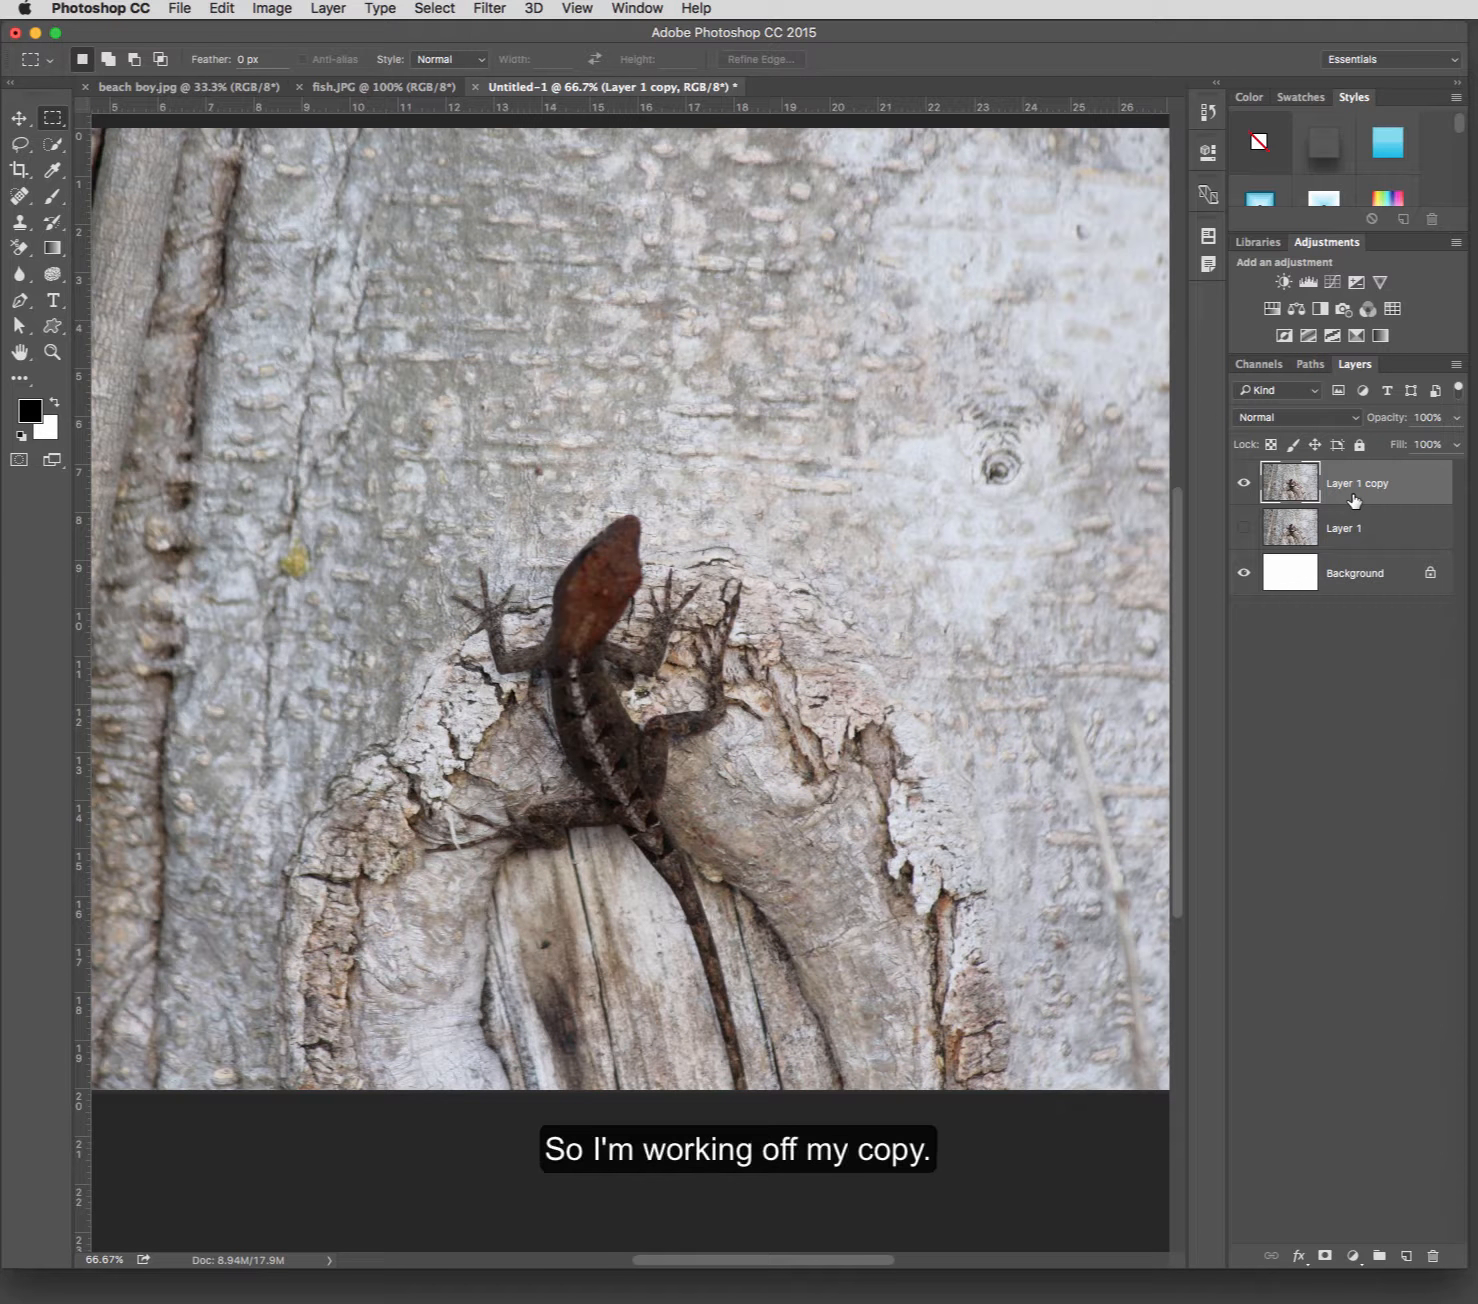
Open the Liquify filter on the layer copy and push the pixels just above the lizard's head slightly downward.
{"action": "left_click", "coordinate": [503, 11]}
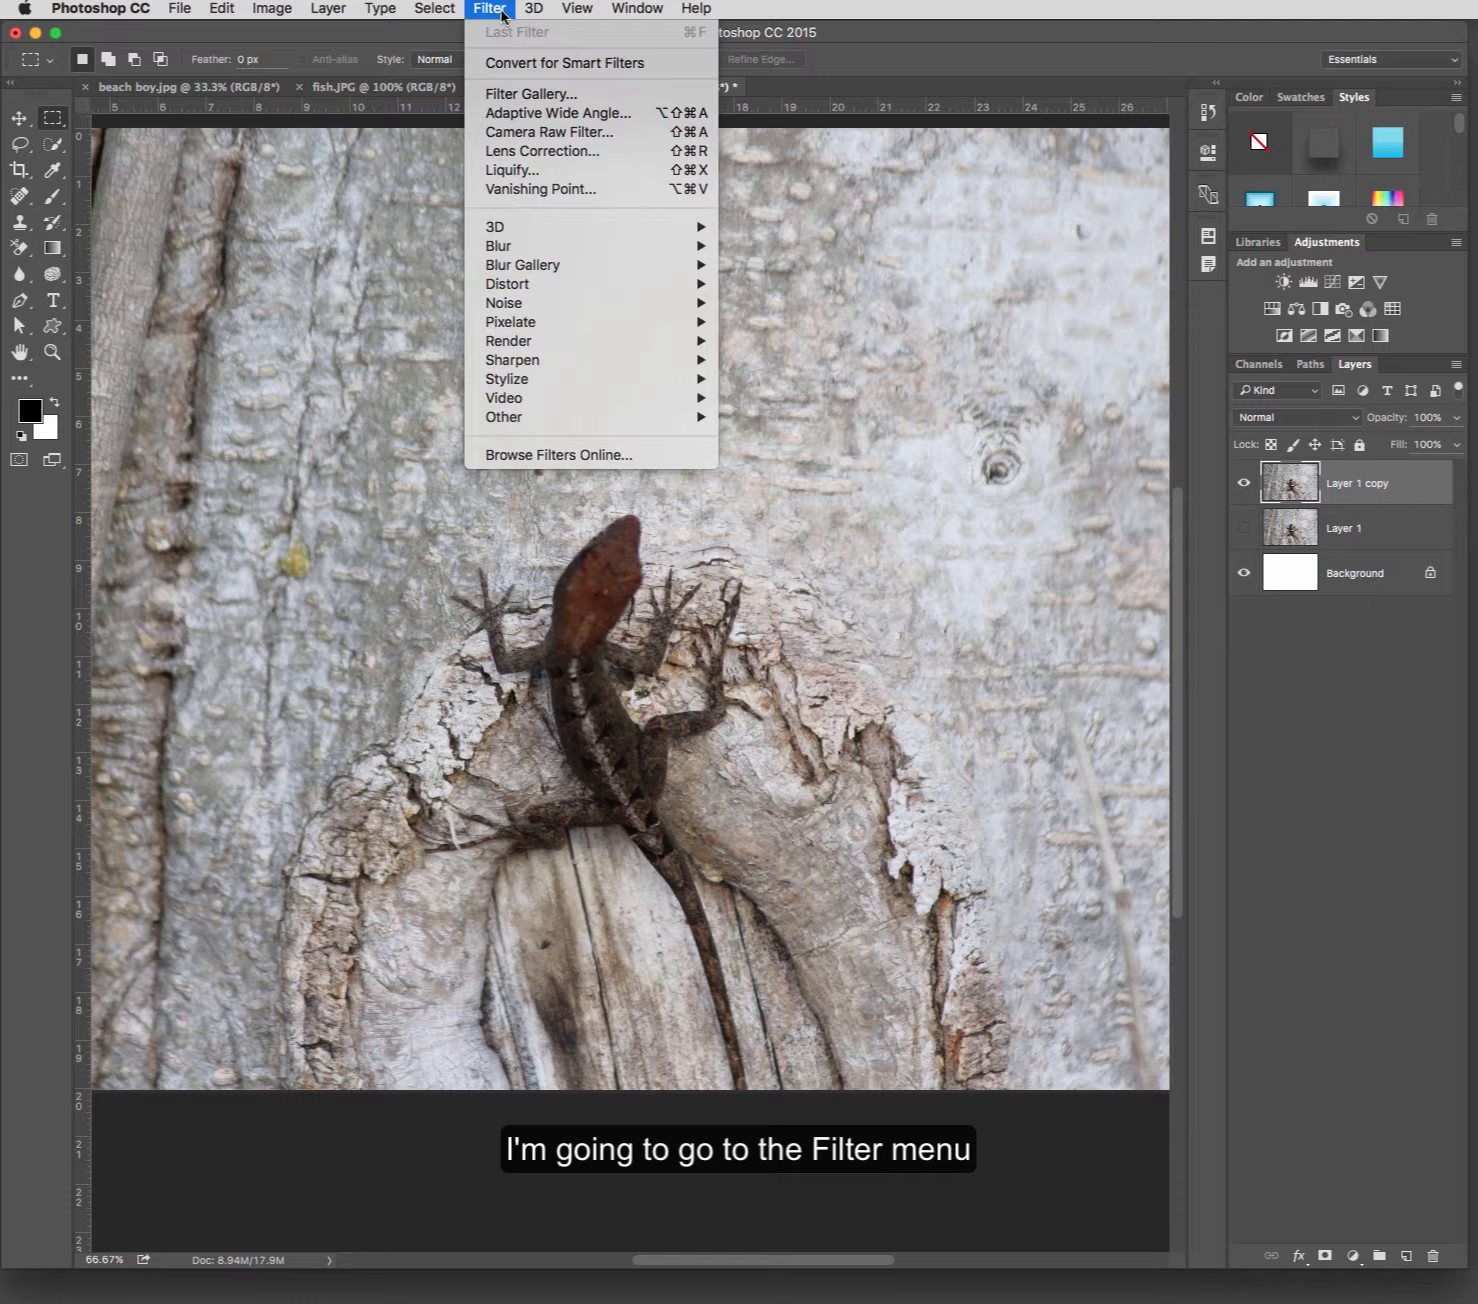
{"action": "left_click", "coordinate": [551, 177]}
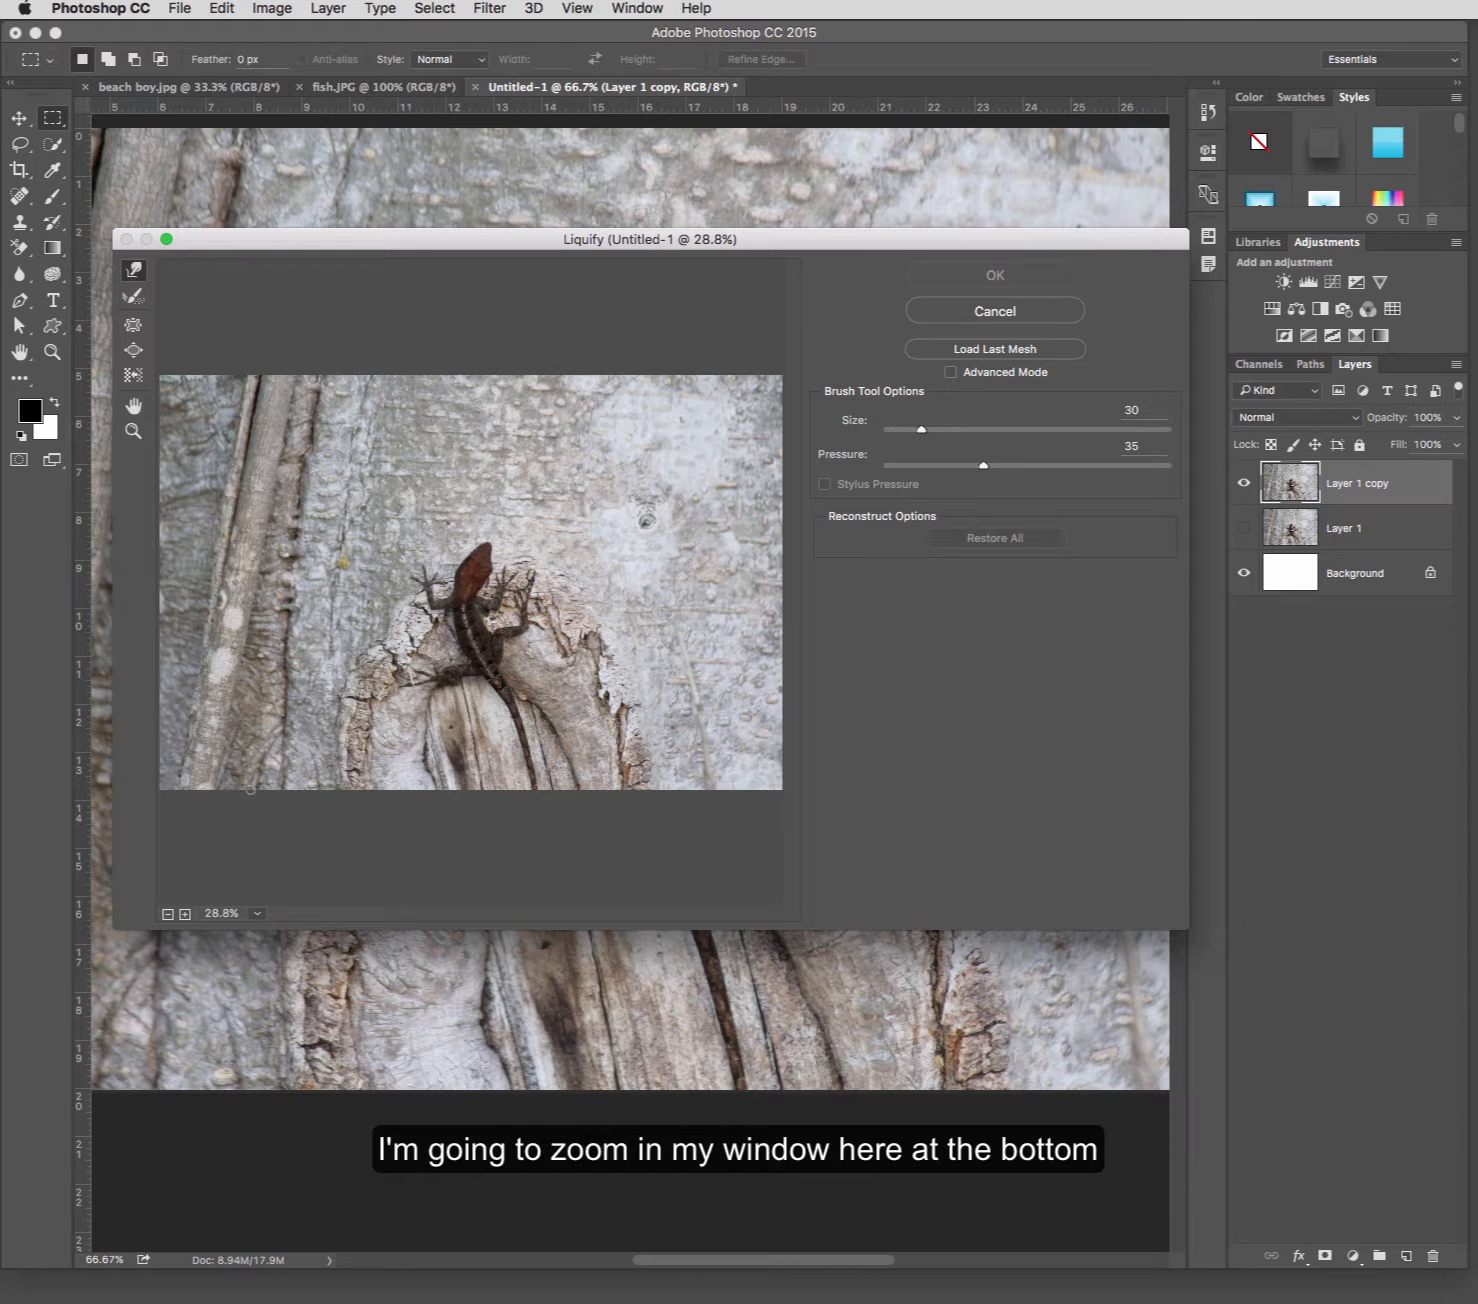
{"action": "left_click", "coordinate": [185, 915]}
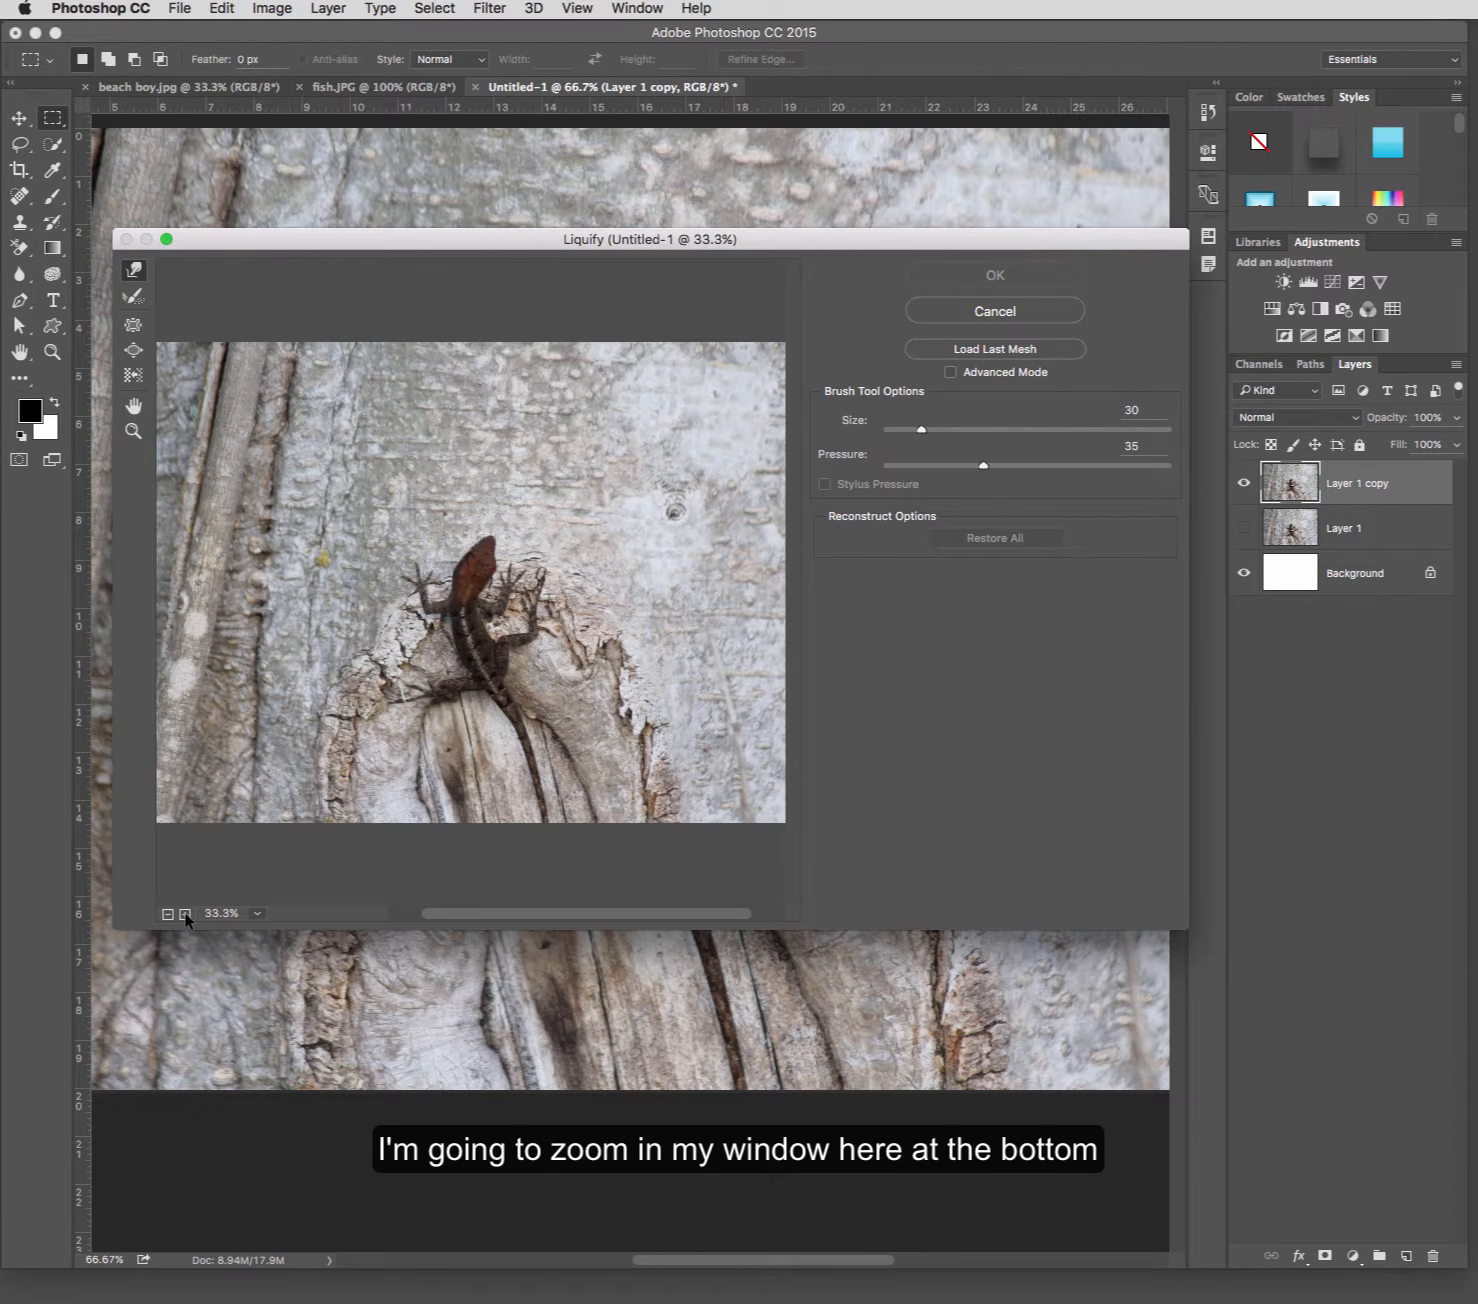
{"action": "left_click", "coordinate": [185, 914]}
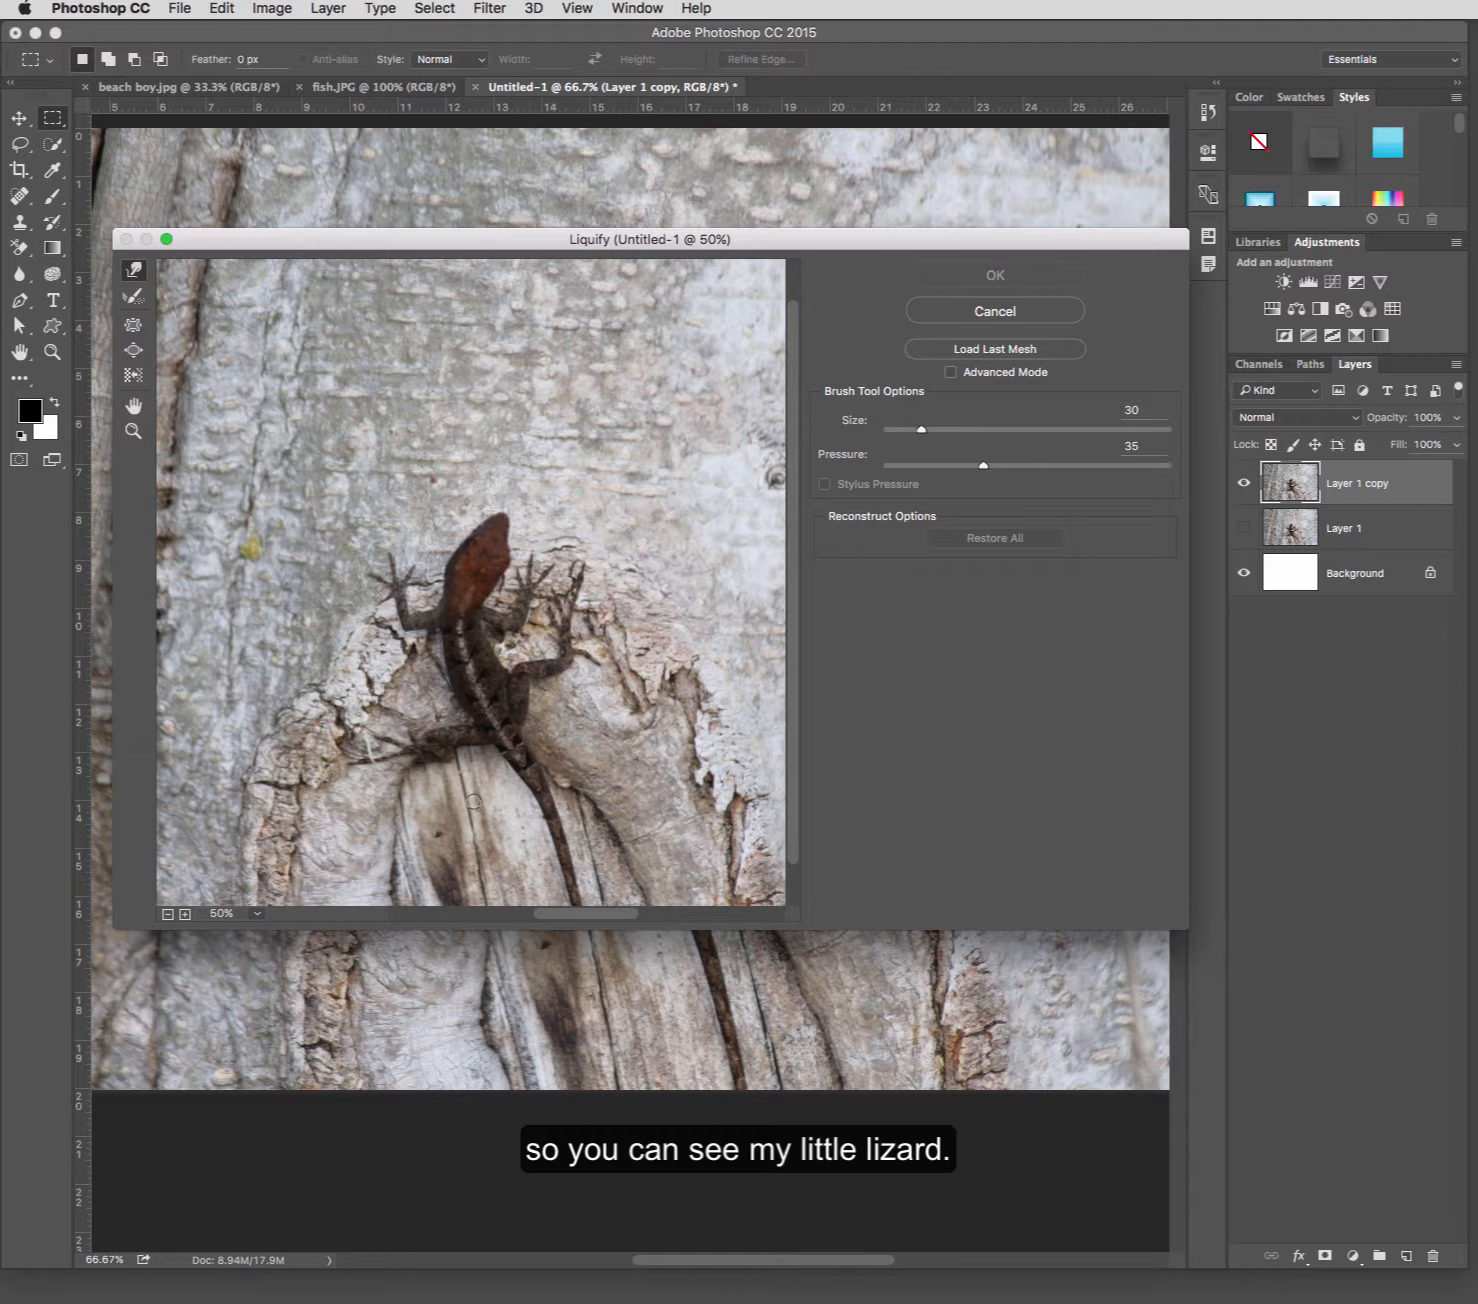
{"action": "key", "text": "space"}
{"action": "mouse_move", "coordinate": [474, 800]}
{"action": "left_mouse_down"}
{"action": "mouse_move", "coordinate": [404, 646]}
{"action": "mouse_move", "coordinate": [455, 676]}
{"action": "mouse_move", "coordinate": [473, 667]}
{"action": "mouse_move", "coordinate": [430, 657]}
{"action": "left_mouse_up"}
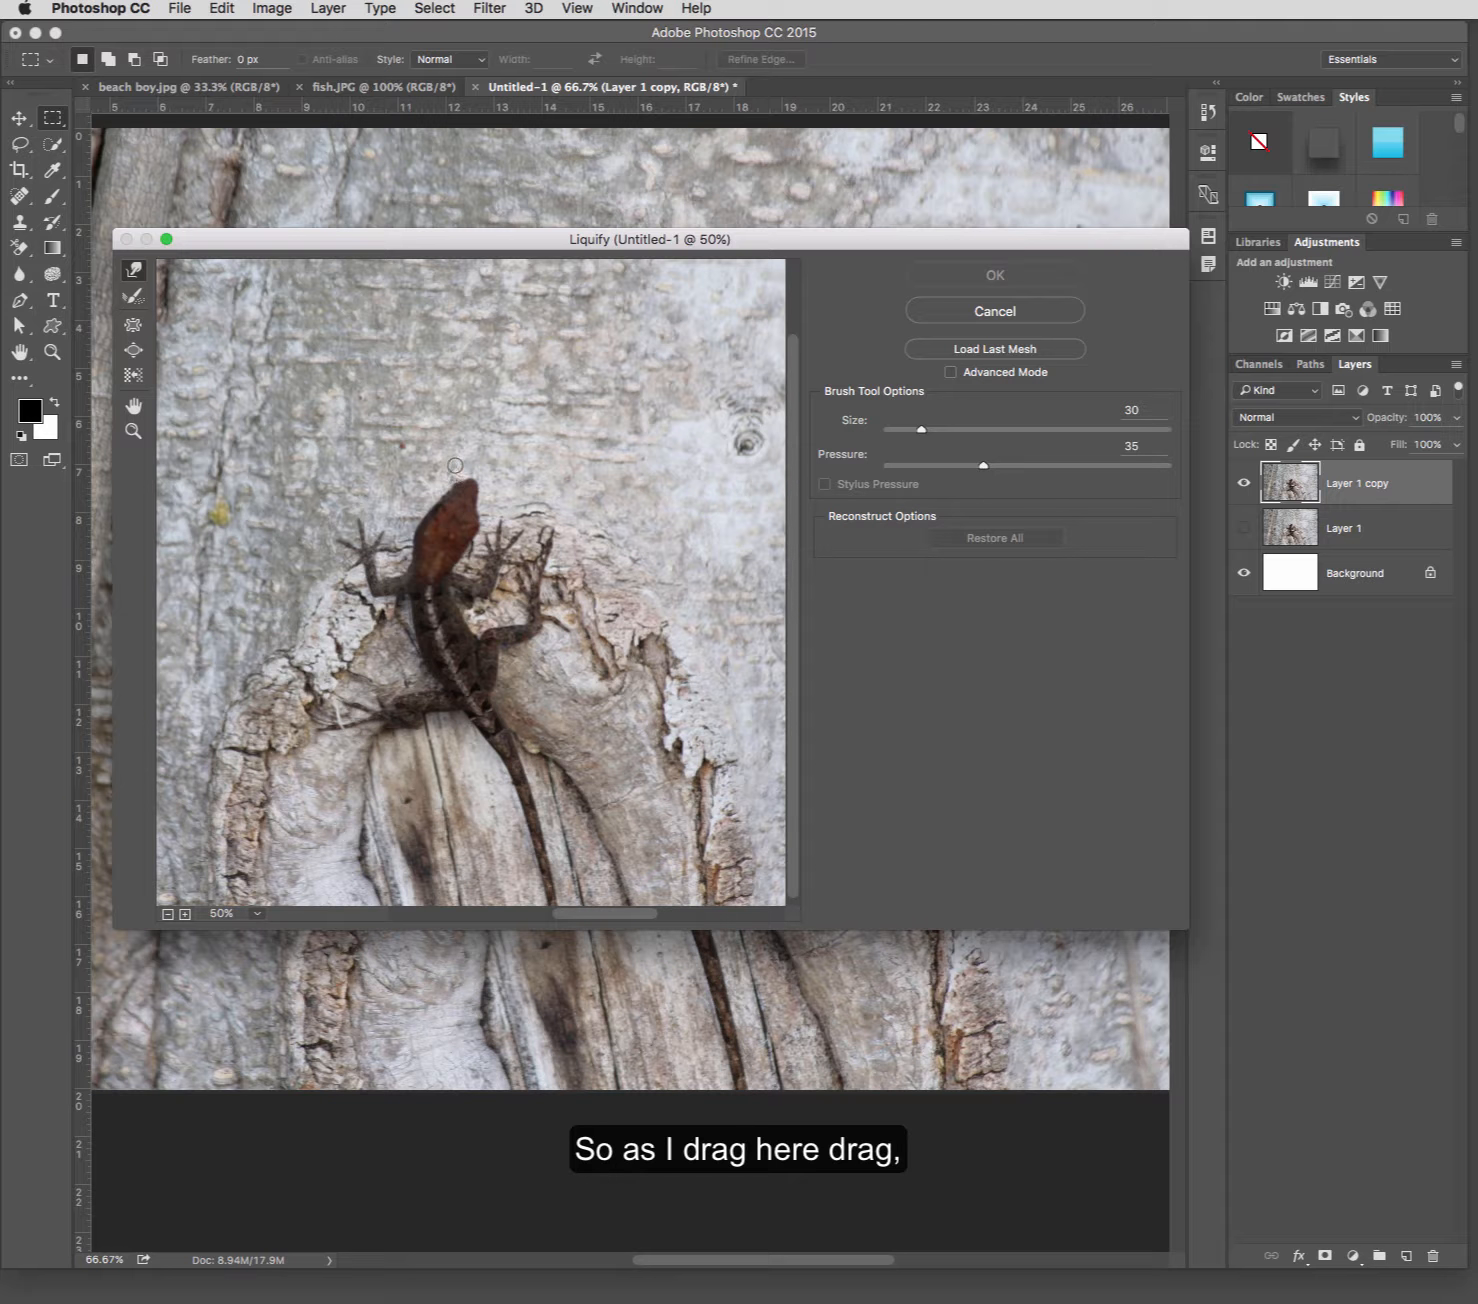
{"action": "mouse_move", "coordinate": [455, 465]}
{"action": "left_mouse_down"}
{"action": "mouse_move", "coordinate": [505, 489]}
{"action": "mouse_move", "coordinate": [460, 487]}
{"action": "left_mouse_up"}
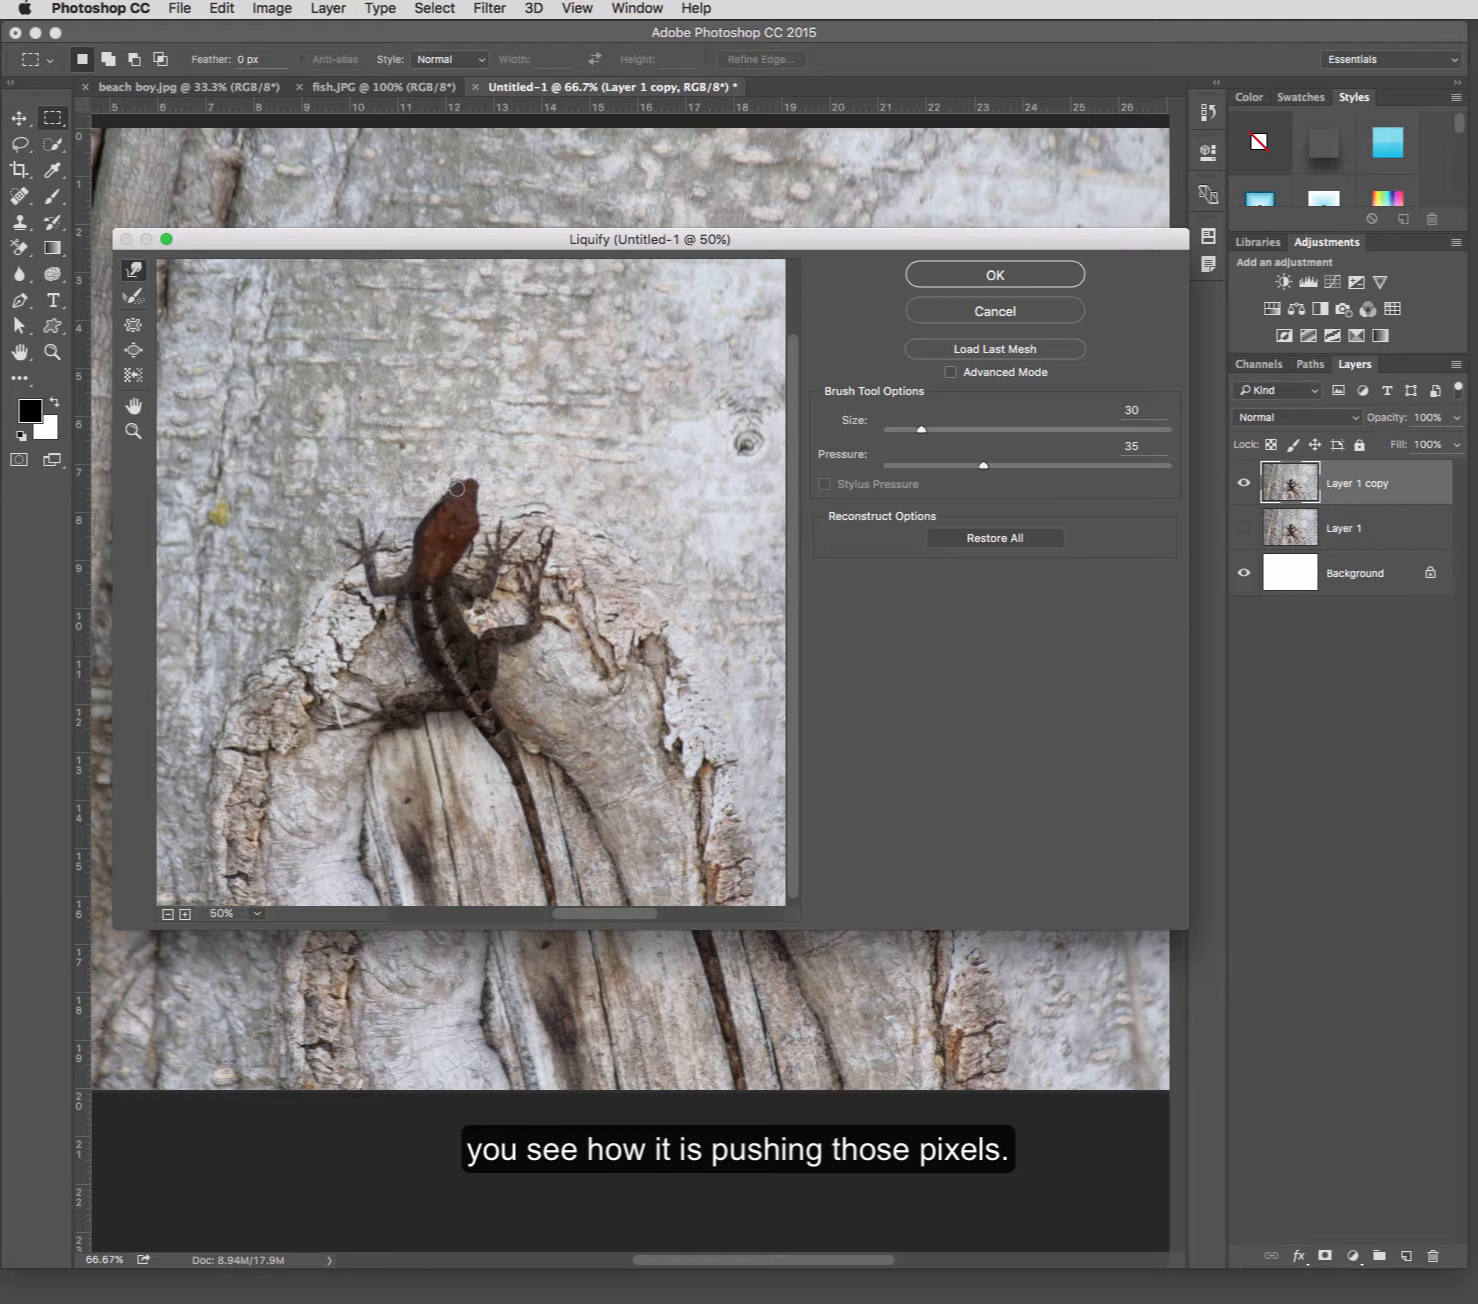
Set the Forward Warp brush to pressure 100 and size 51, and push the lizard's snout out to the left.
{"action": "left_click_drag", "start_coordinate": [981, 467], "coordinate": [1170, 469]}
{"action": "left_click_drag", "start_coordinate": [921, 430], "coordinate": [929, 432]}
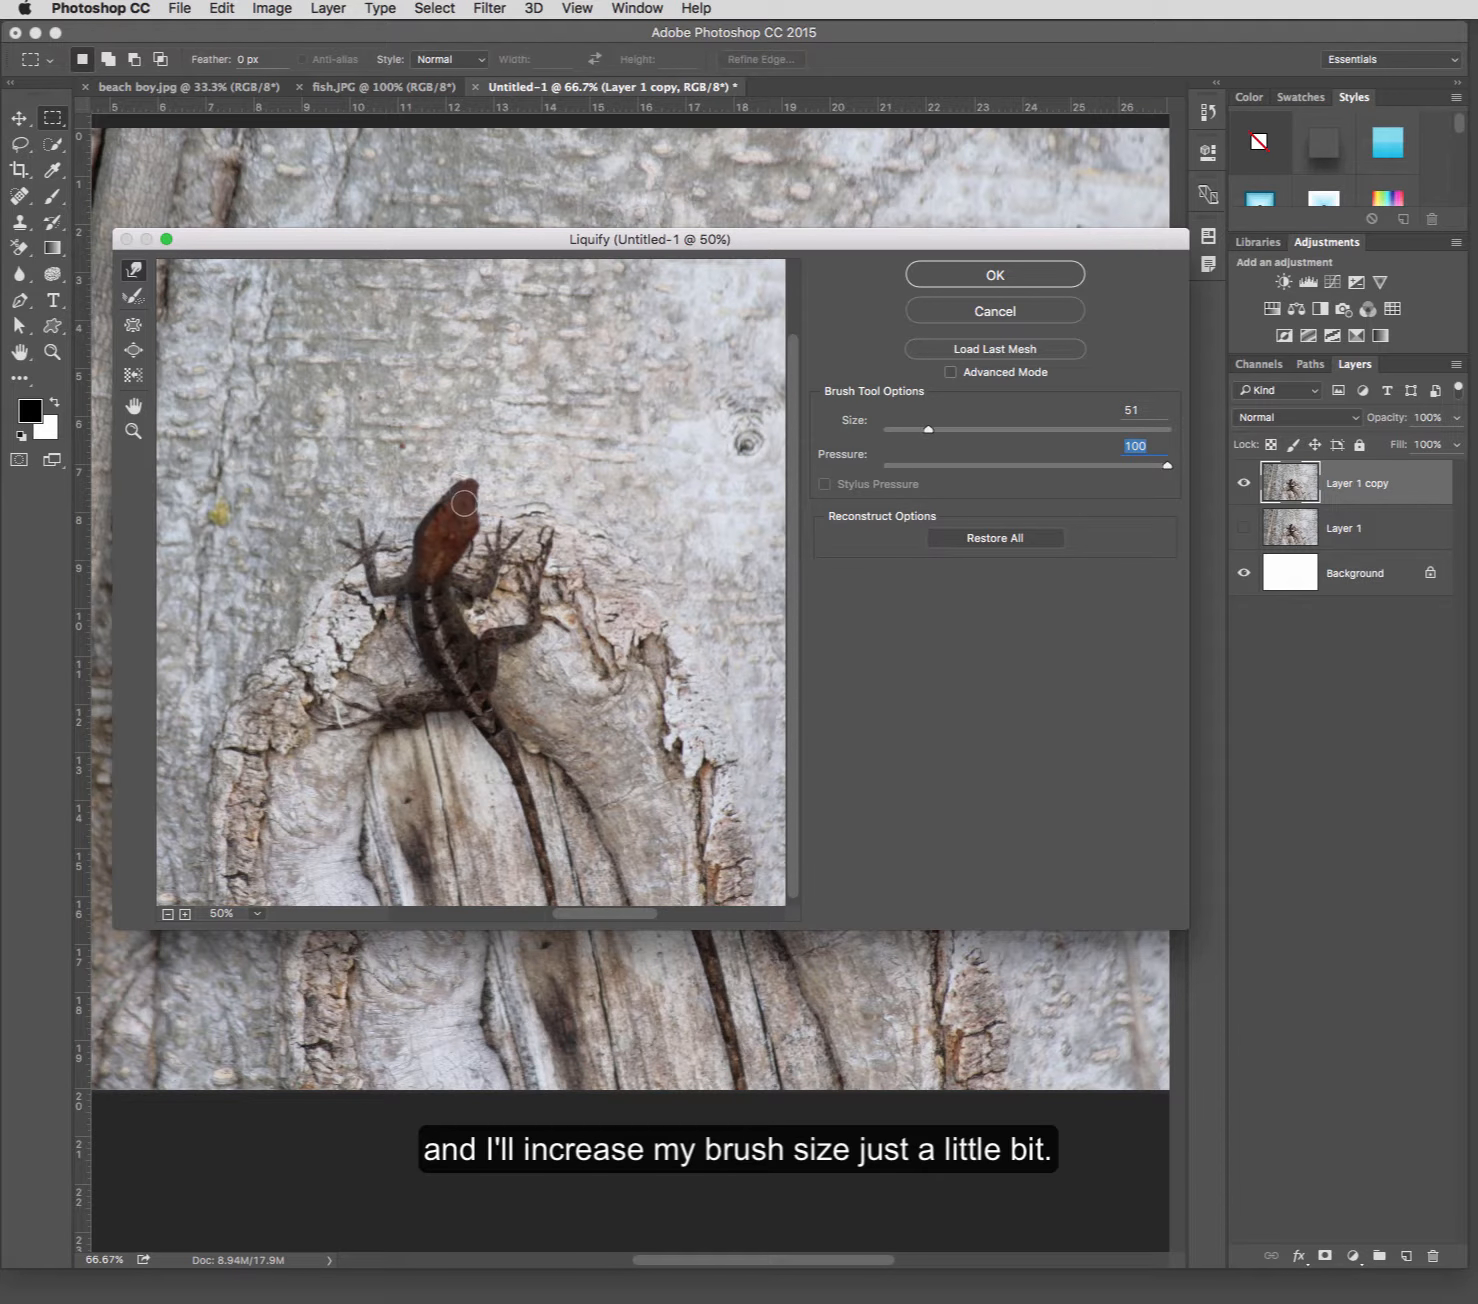
{"action": "mouse_move", "coordinate": [463, 503]}
{"action": "left_mouse_down"}
{"action": "mouse_move", "coordinate": [732, 496]}
{"action": "mouse_move", "coordinate": [382, 497]}
{"action": "left_mouse_up"}
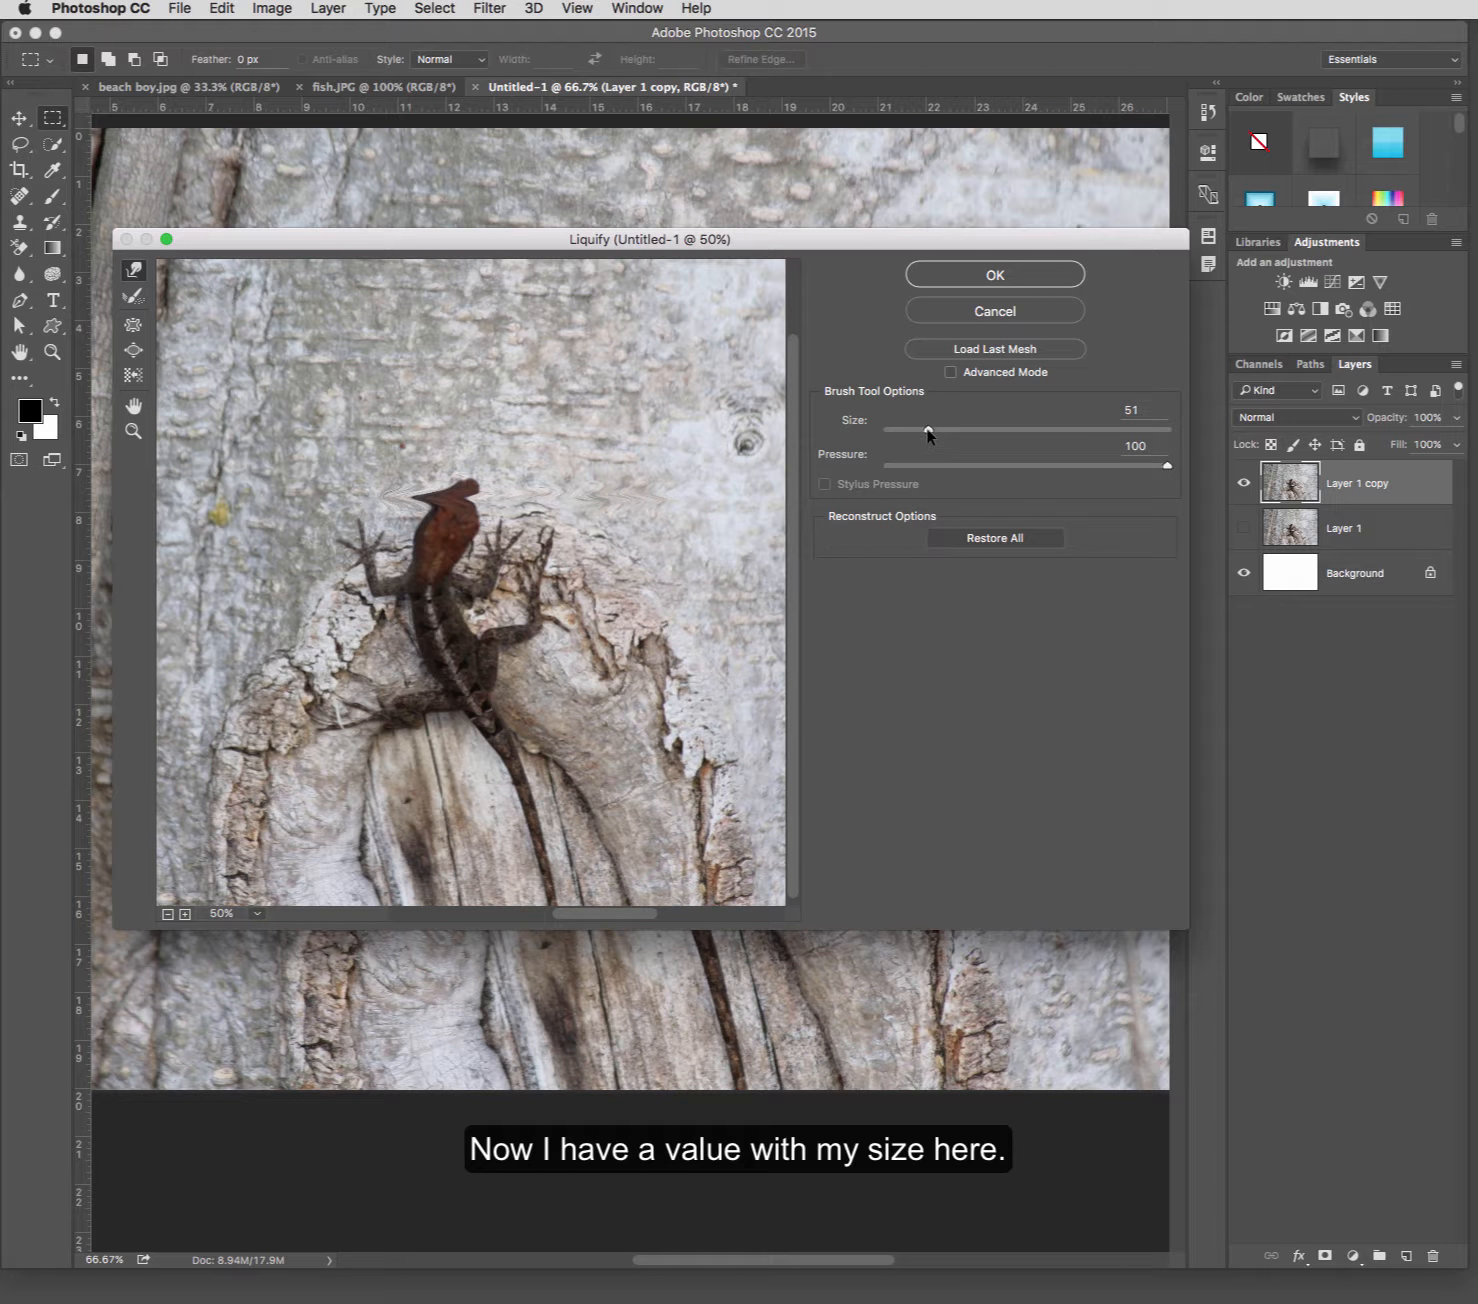
Try the maximum Forward Warp brush size of 15000 and bring the size back down to 55.
{"action": "left_click_drag", "start_coordinate": [928, 434], "coordinate": [1176, 435]}
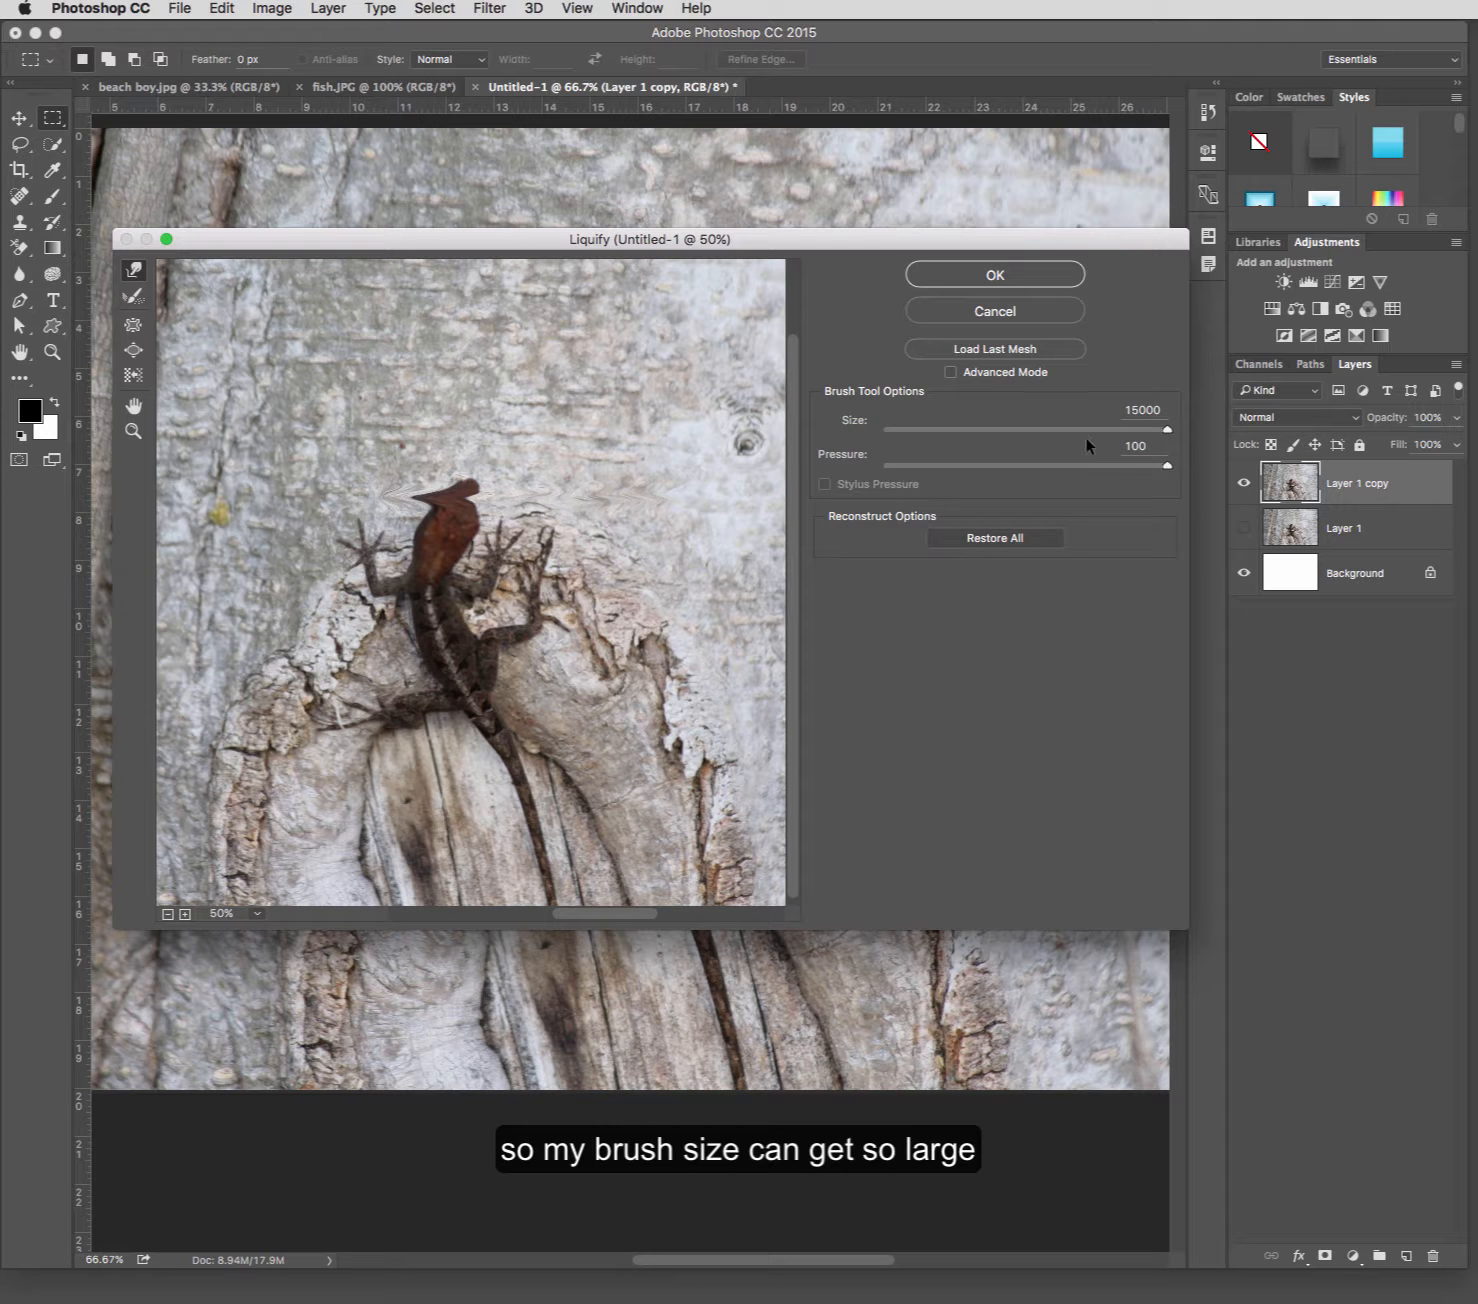
{"action": "mouse_move", "coordinate": [1165, 429]}
{"action": "left_mouse_down"}
{"action": "mouse_move", "coordinate": [894, 441]}
{"action": "mouse_move", "coordinate": [943, 440]}
{"action": "mouse_move", "coordinate": [929, 429]}
{"action": "left_mouse_up"}
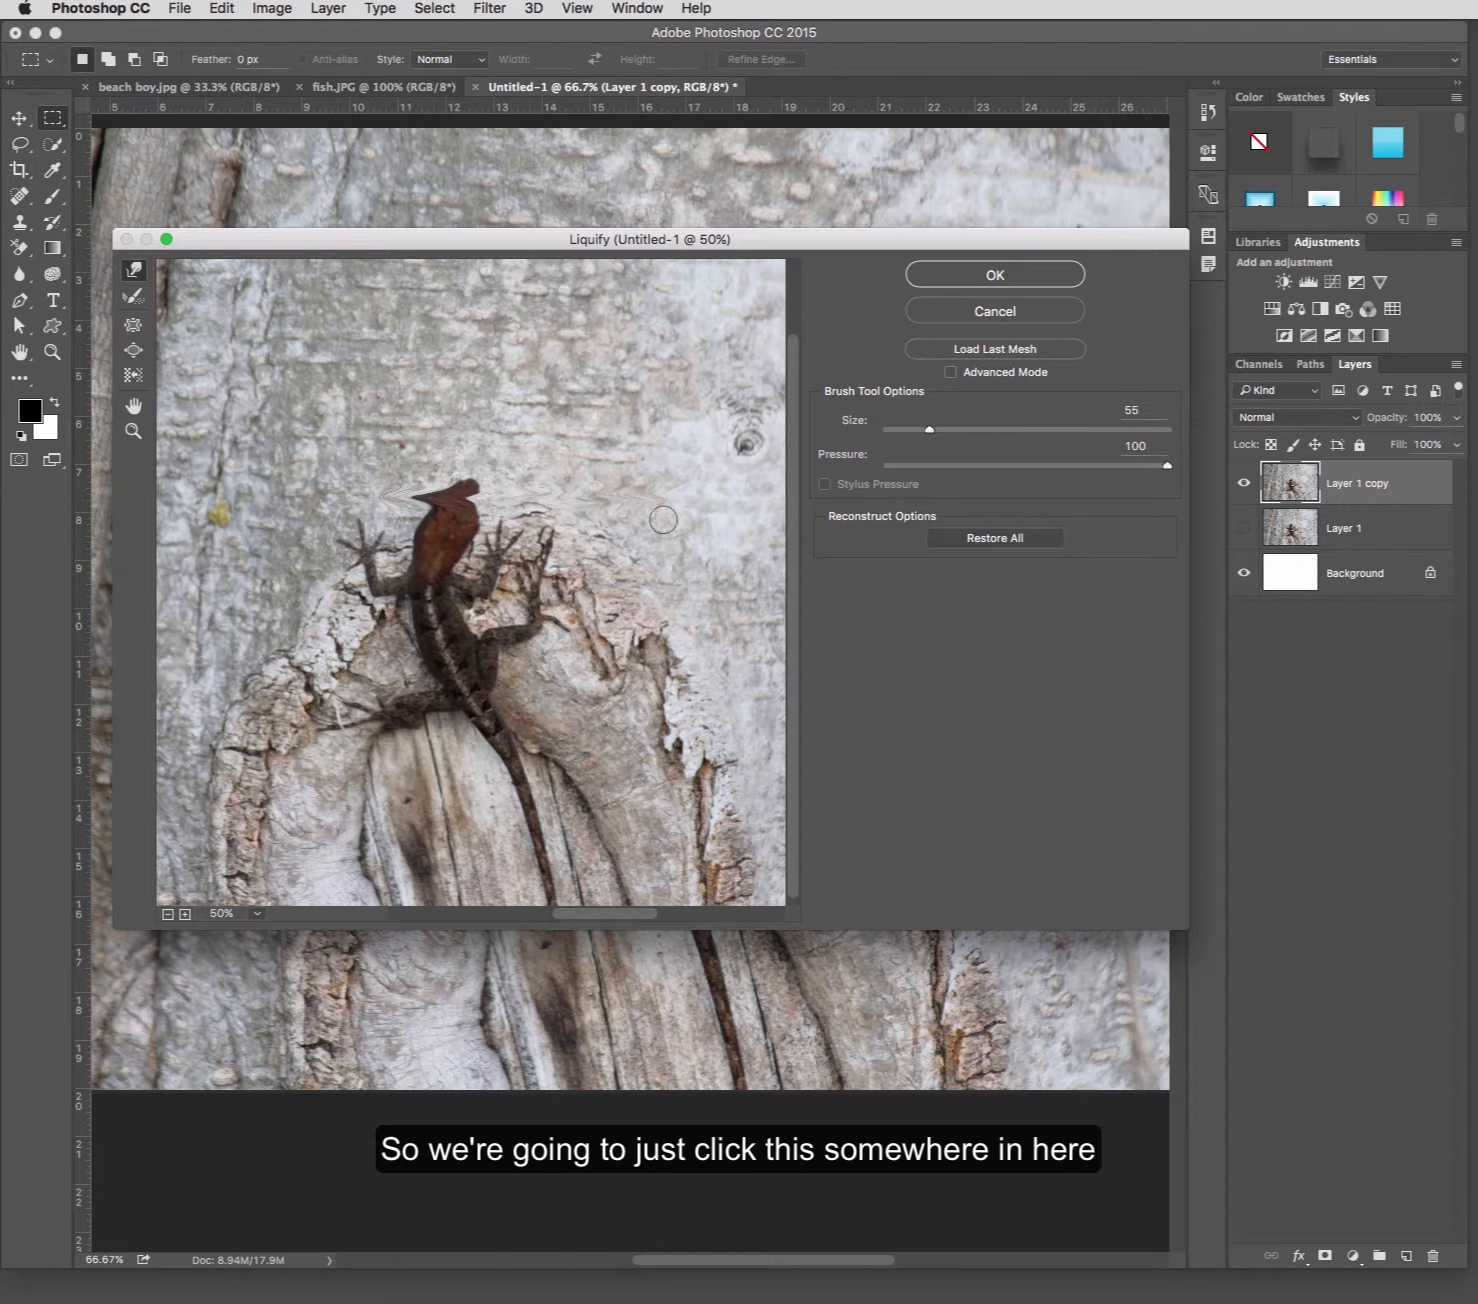
Restore the distorted pixels around the lizard's snout with the Reconstruct tool.
{"action": "key", "text": "super+space"}
{"action": "left_click", "coordinate": [414, 612]}
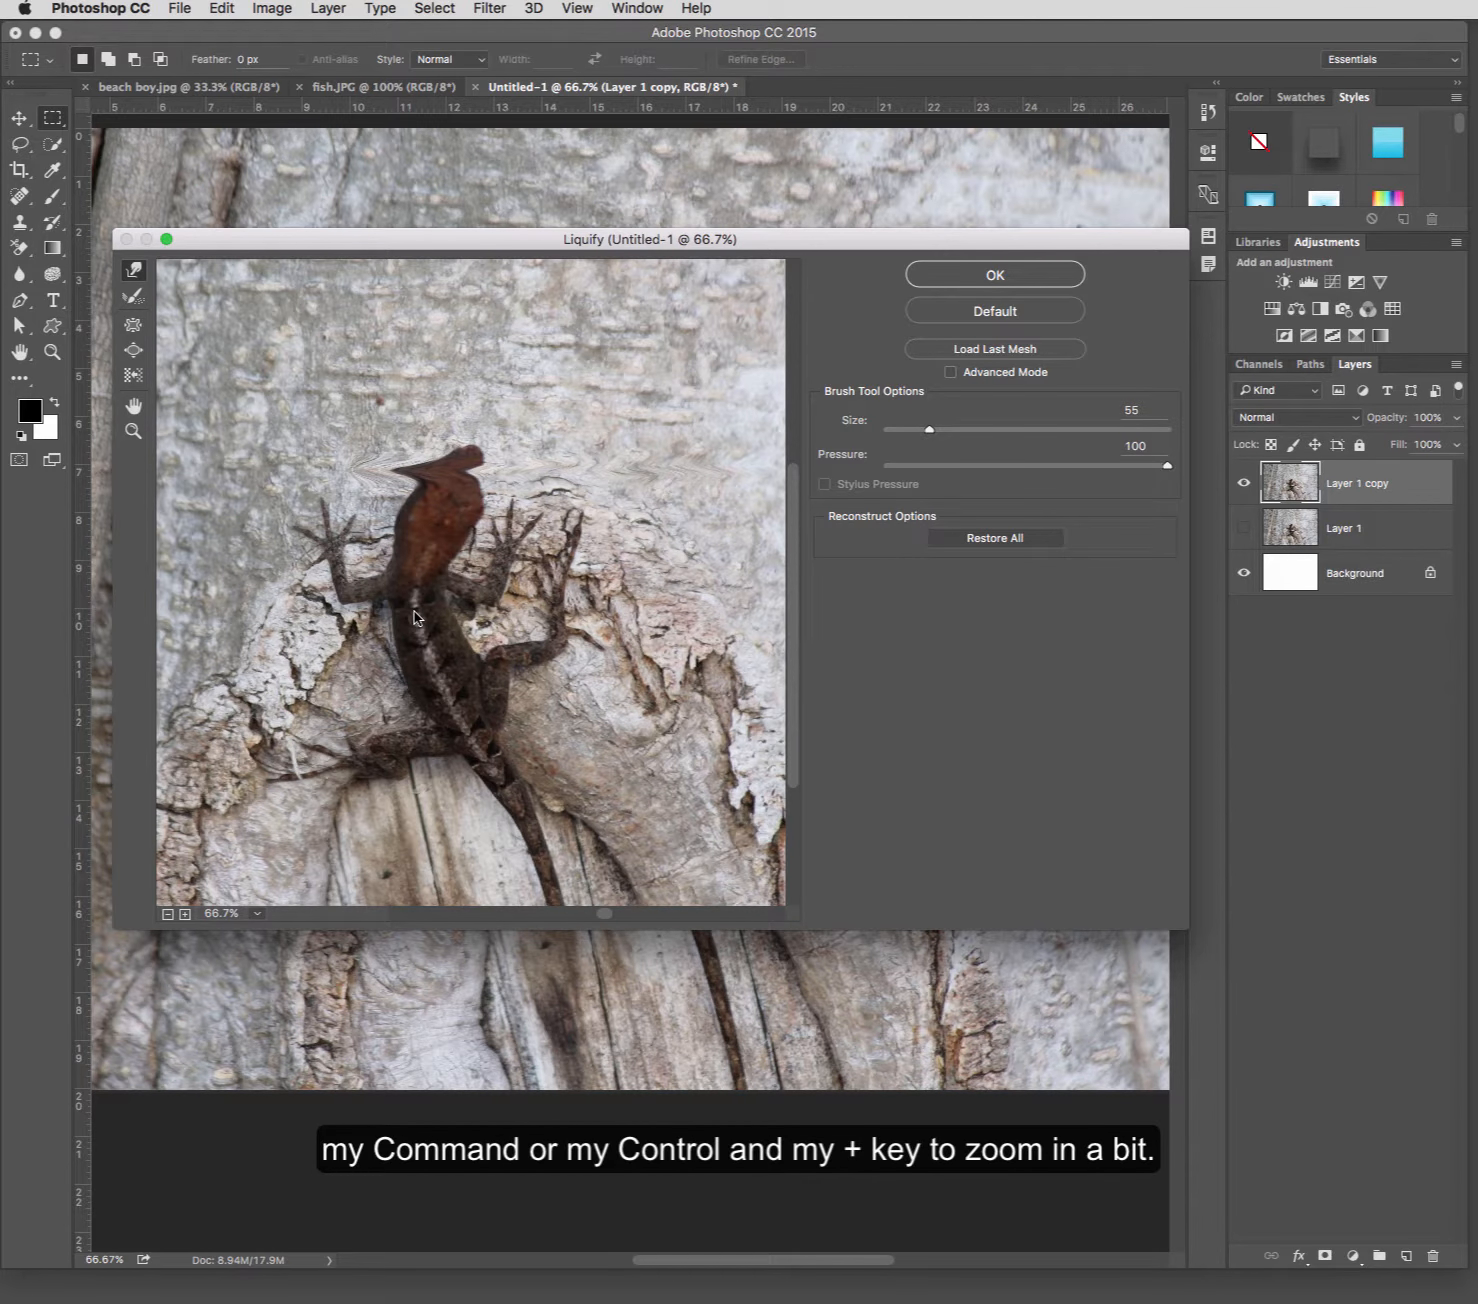
{"action": "key", "text": "super+plus"}
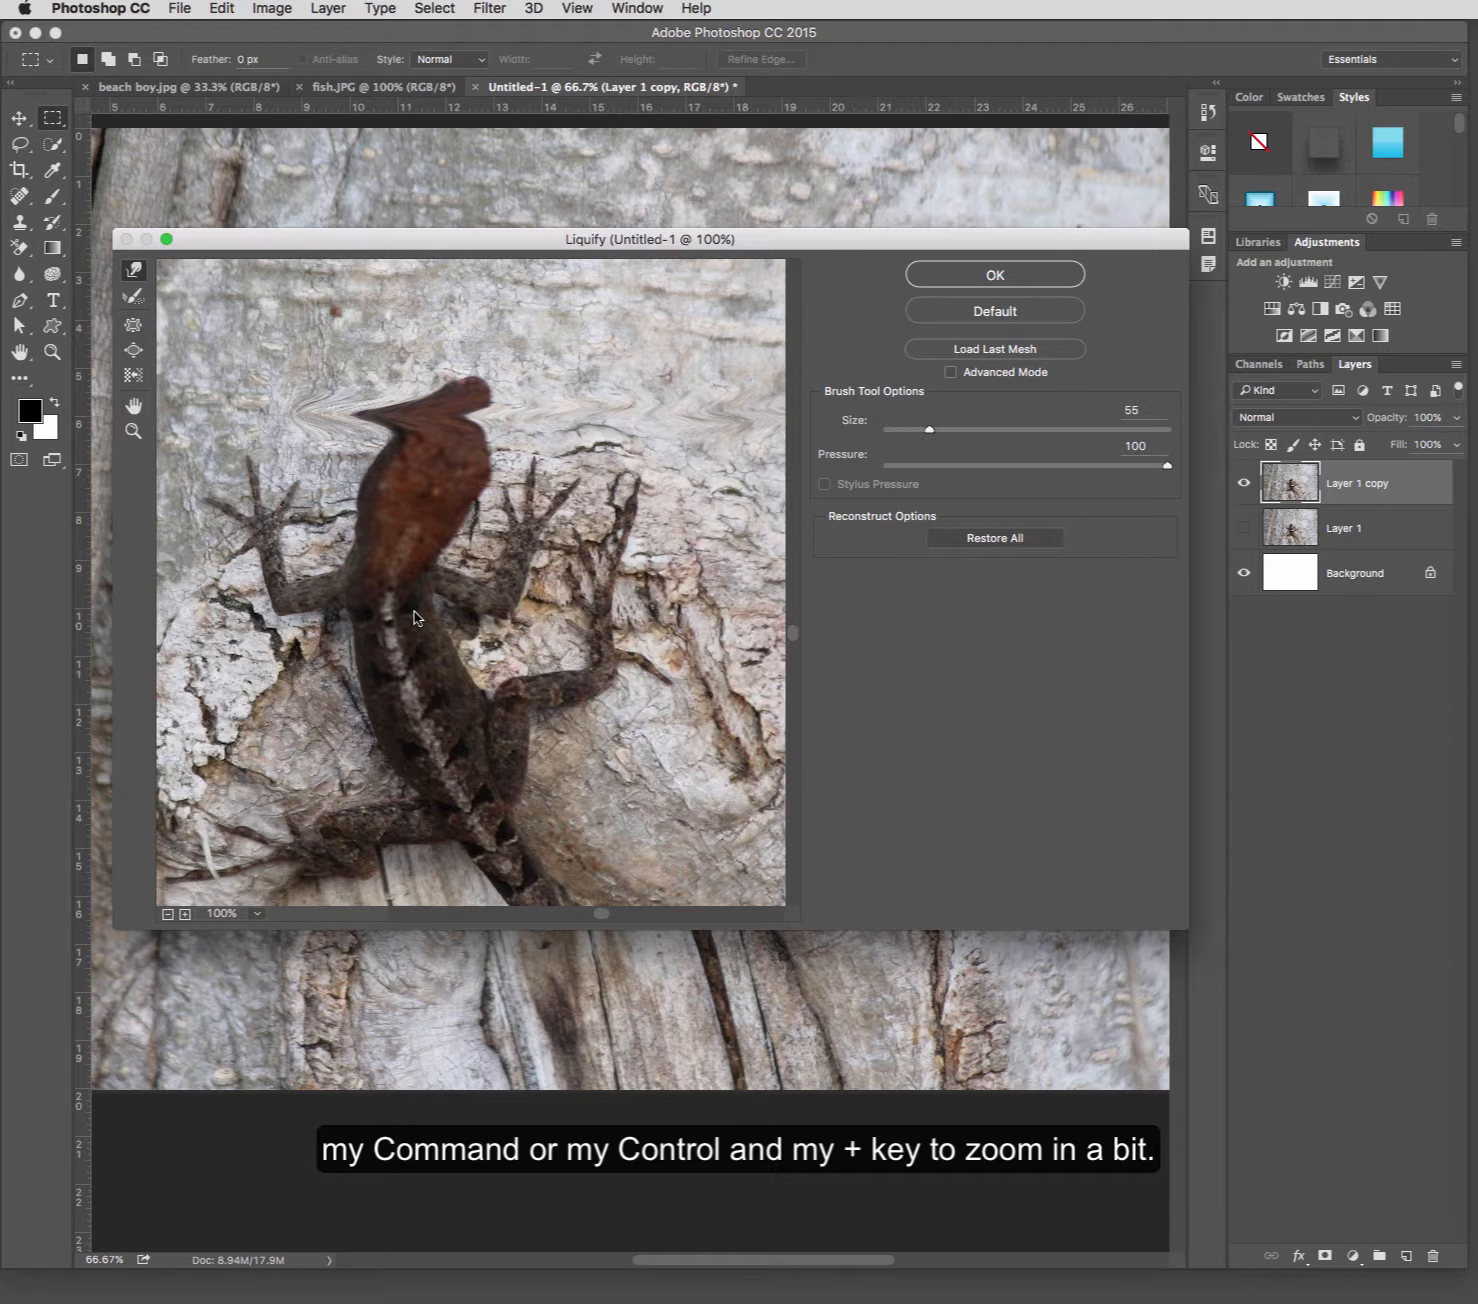
{"action": "key", "text": "super+minus"}
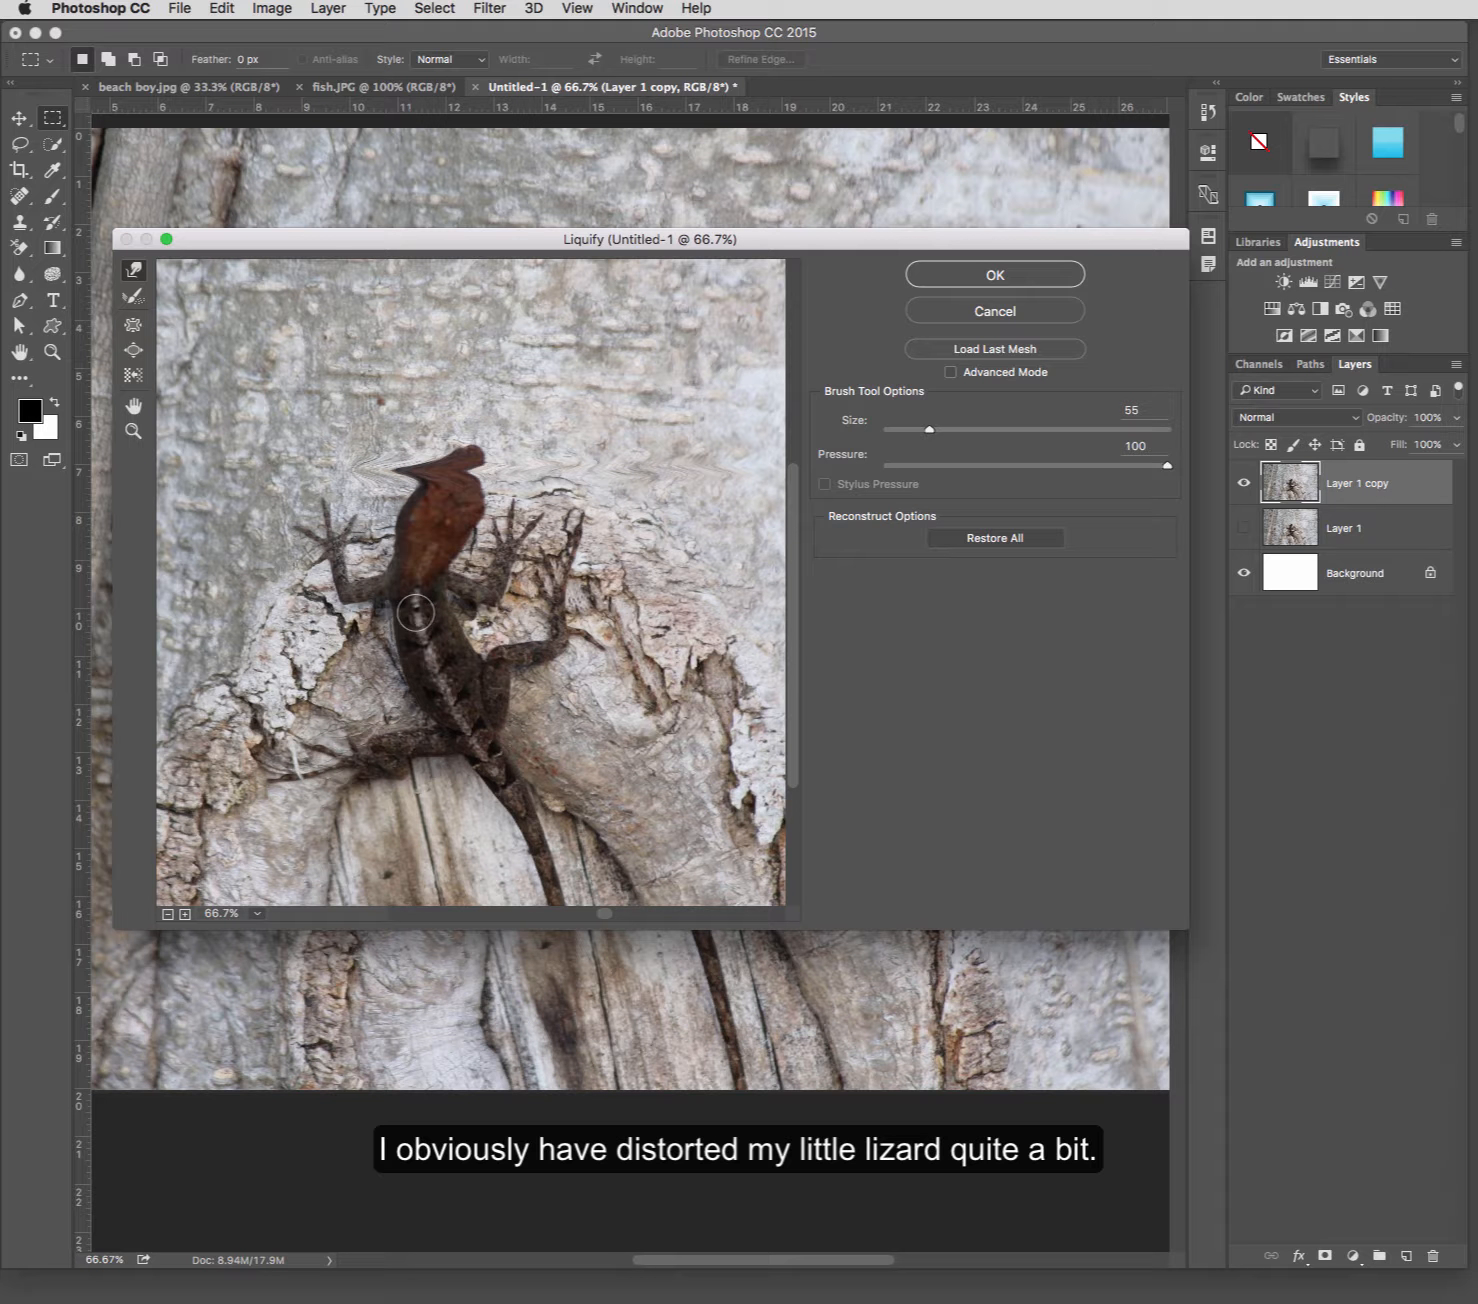
{"action": "left_click", "coordinate": [133, 298]}
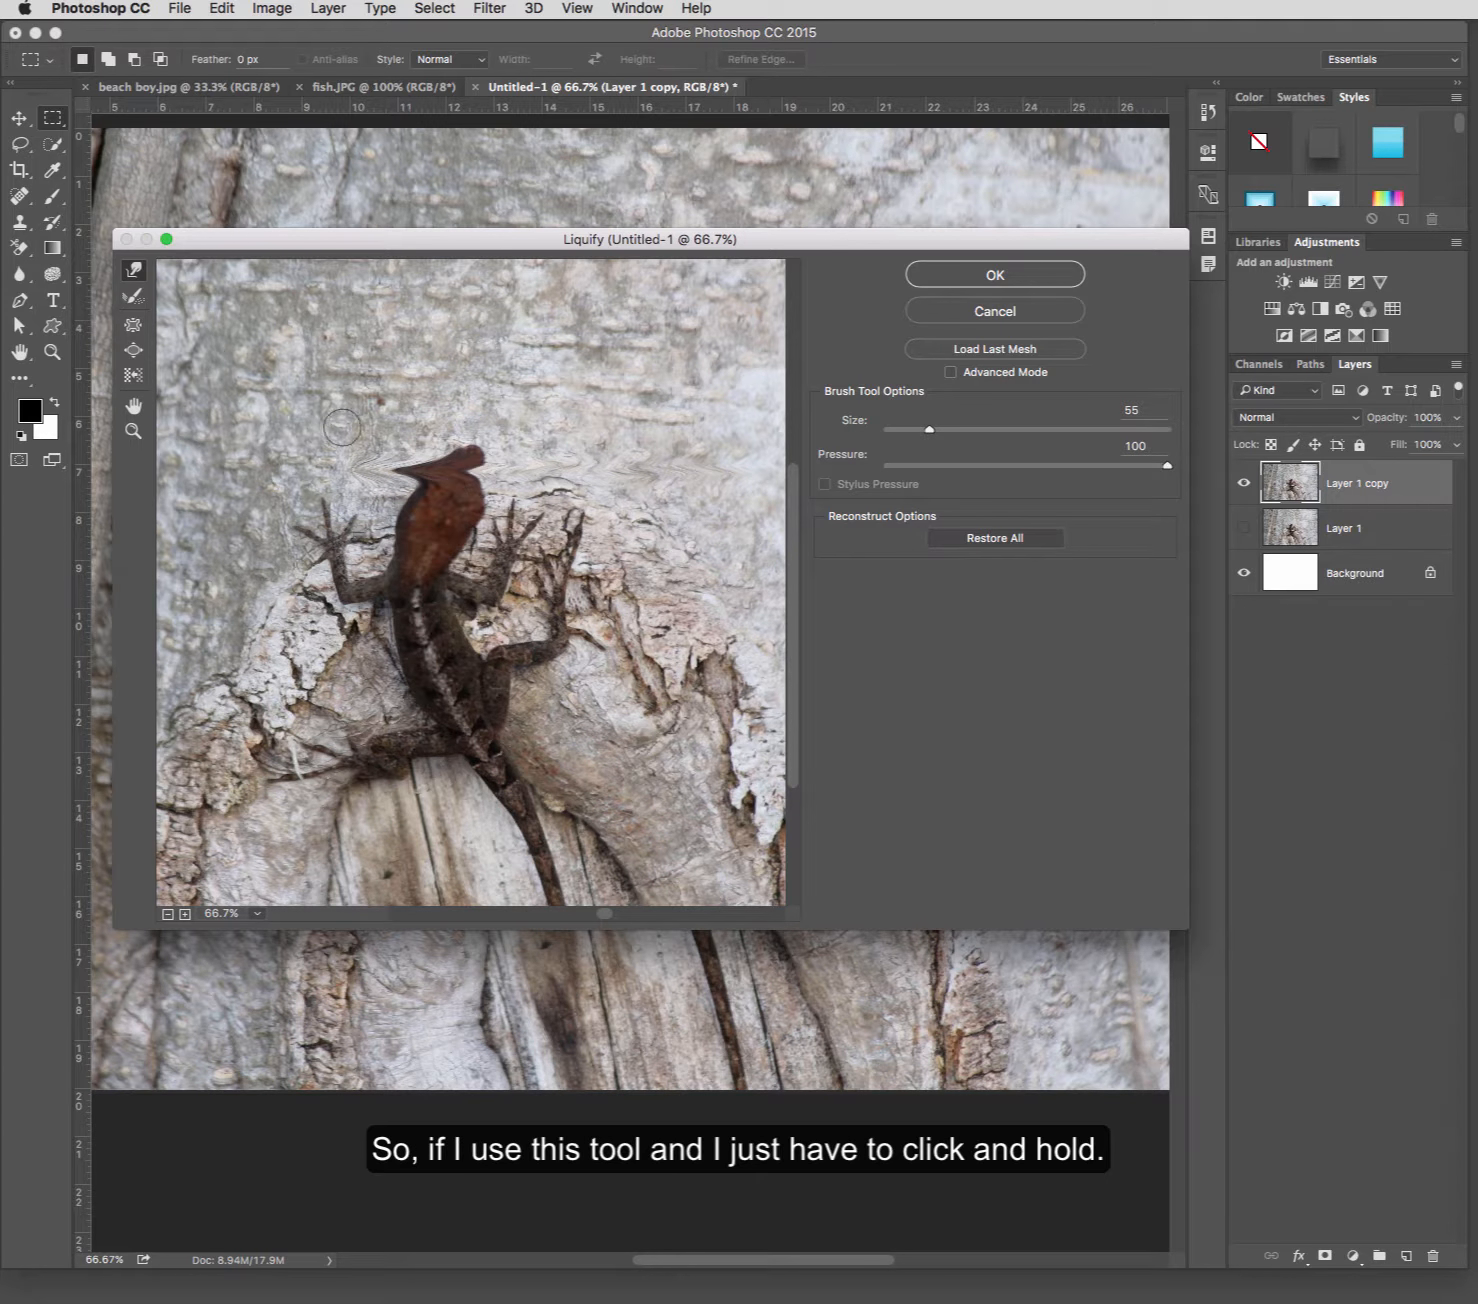
{"action": "left_click", "coordinate": [133, 298]}
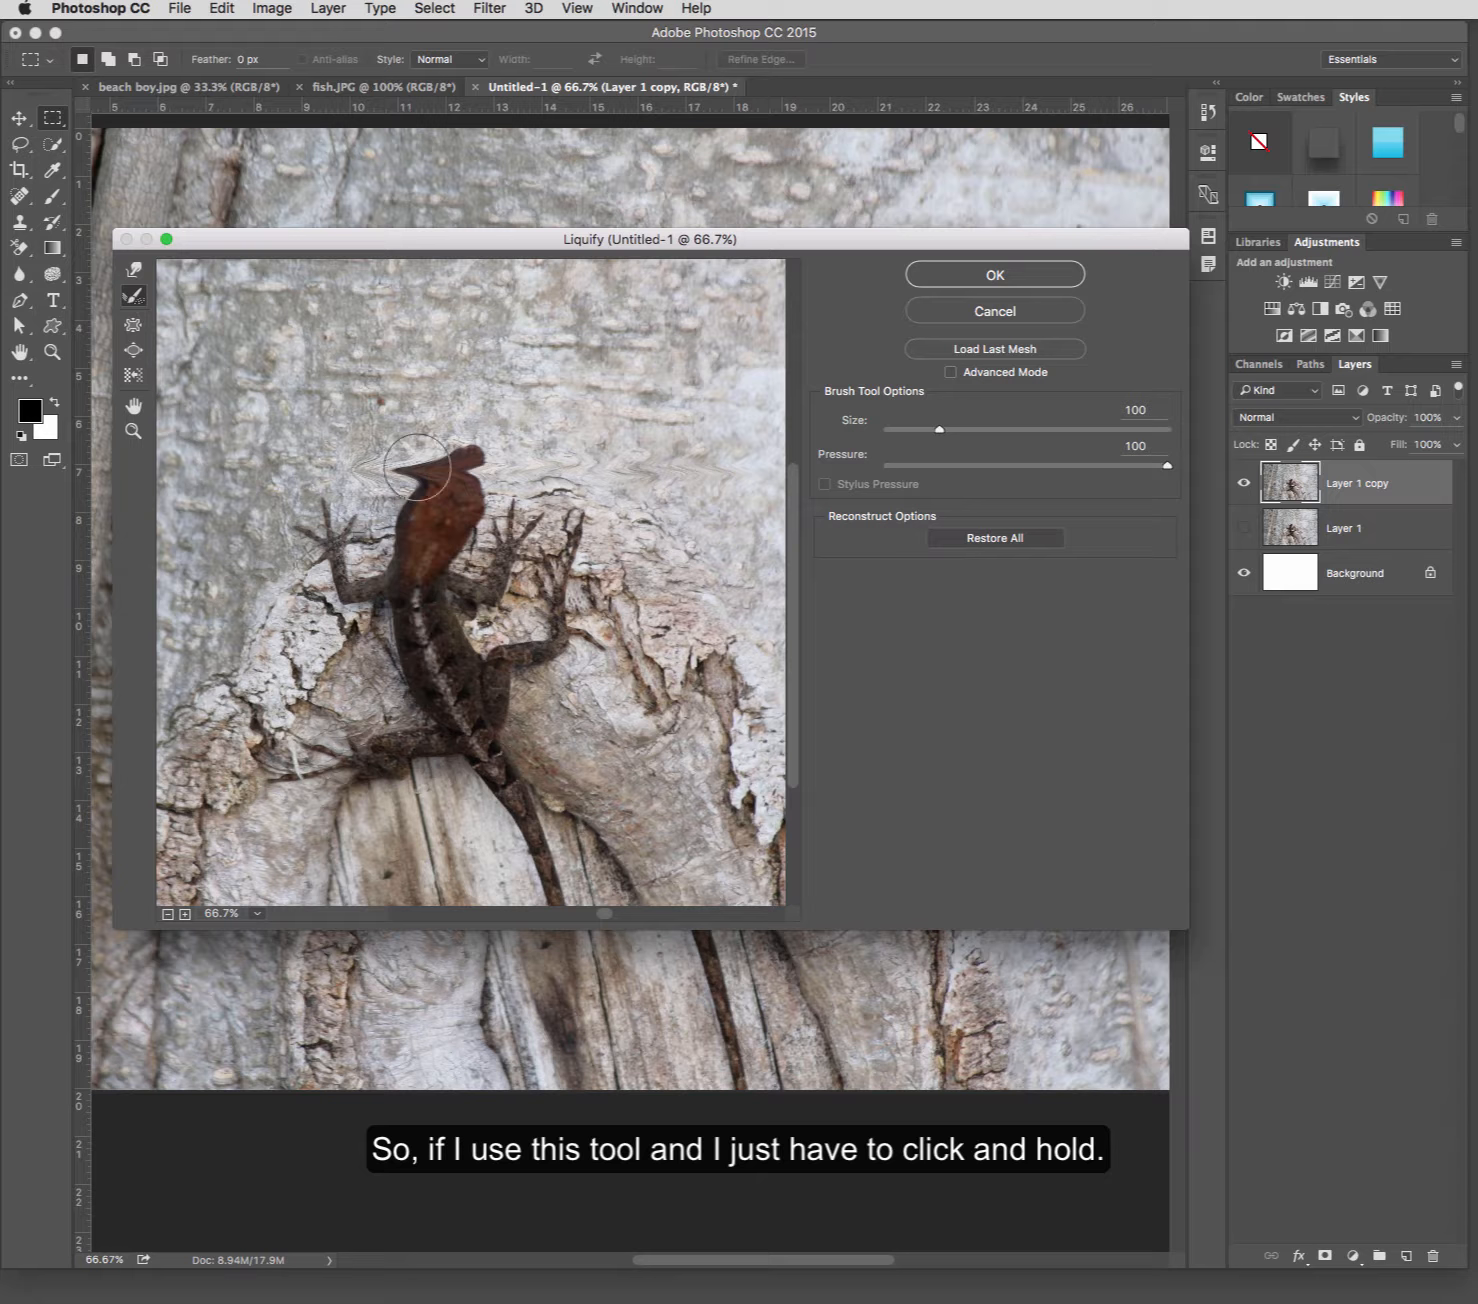
{"action": "mouse_move", "coordinate": [418, 467]}
{"action": "left_mouse_down"}
{"action": "mouse_move", "coordinate": [388, 461]}
{"action": "mouse_move", "coordinate": [422, 445]}
{"action": "mouse_move", "coordinate": [402, 481]}
{"action": "mouse_move", "coordinate": [422, 444]}
{"action": "mouse_move", "coordinate": [346, 474]}
{"action": "mouse_move", "coordinate": [365, 450]}
{"action": "mouse_move", "coordinate": [366, 475]}
{"action": "mouse_move", "coordinate": [373, 462]}
{"action": "mouse_move", "coordinate": [371, 476]}
{"action": "mouse_move", "coordinate": [497, 484]}
{"action": "left_mouse_up"}
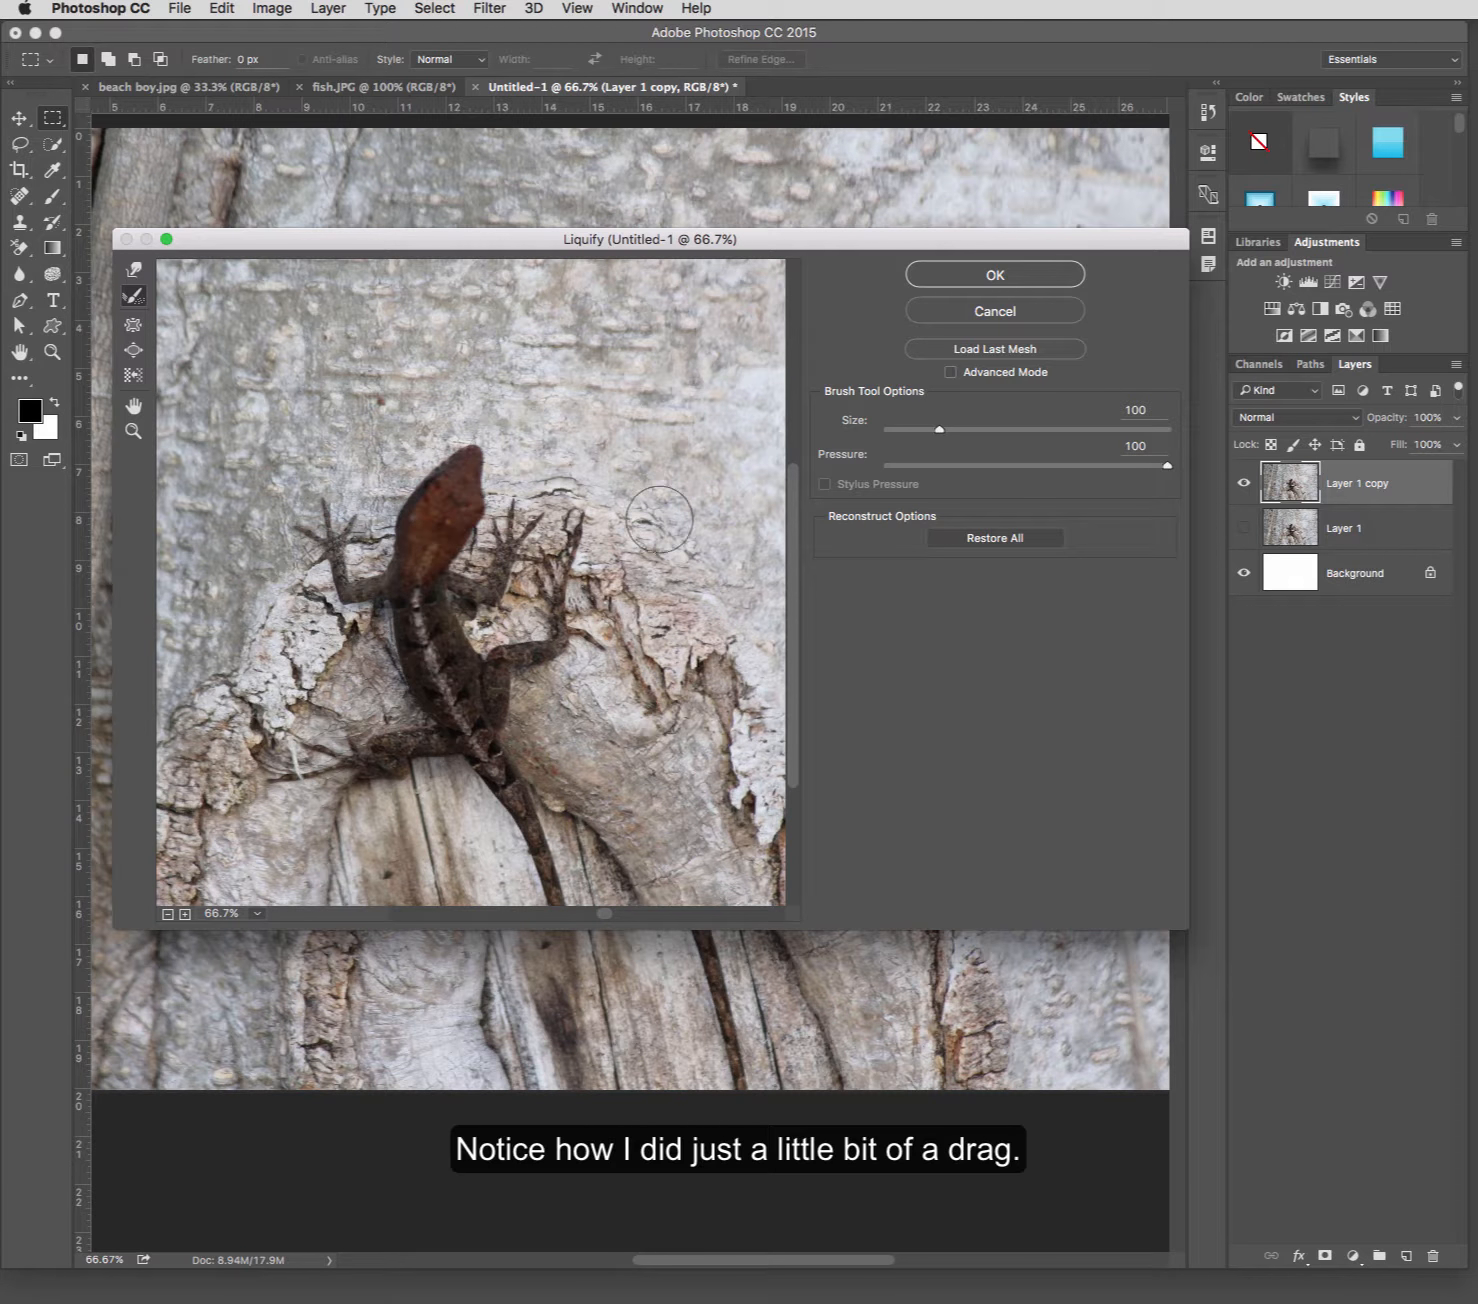
{"action": "scroll", "coordinate": [659, 520], "scroll_direction": "right", "scroll_amount": 7}
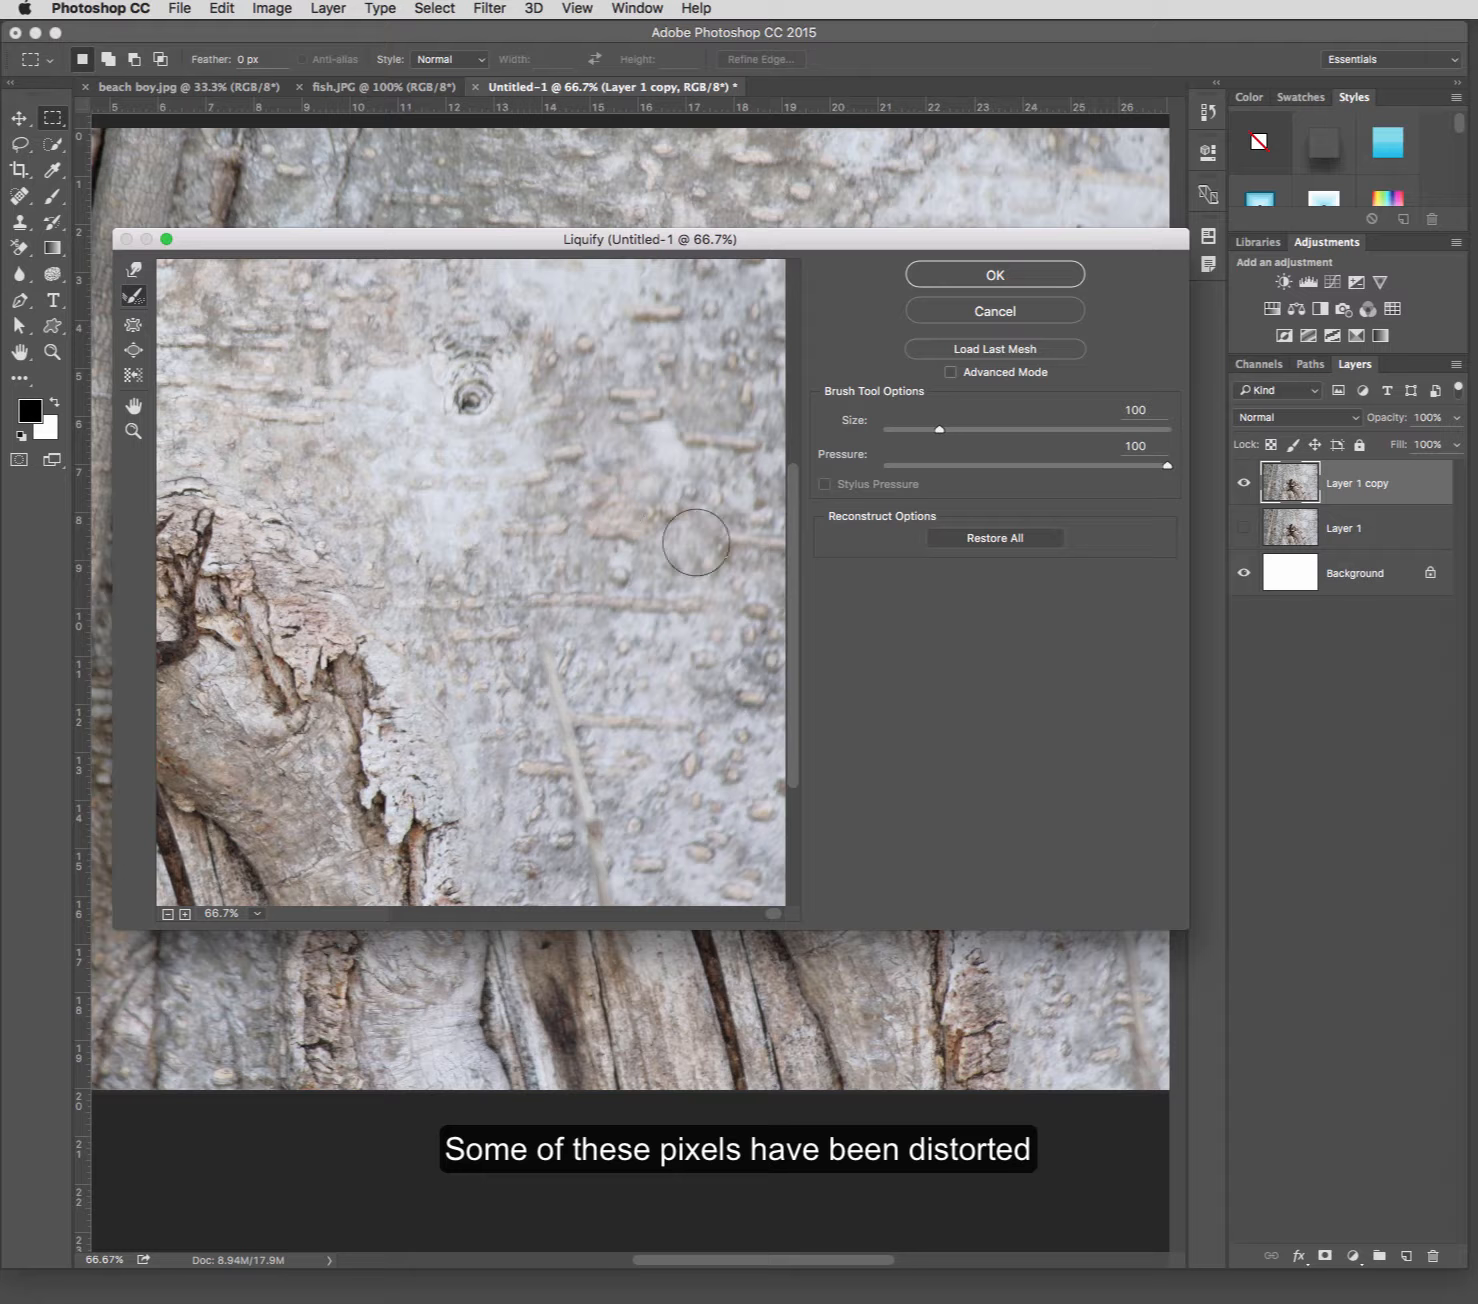
{"action": "scroll", "coordinate": [477, 562], "scroll_direction": "left", "scroll_amount": 7}
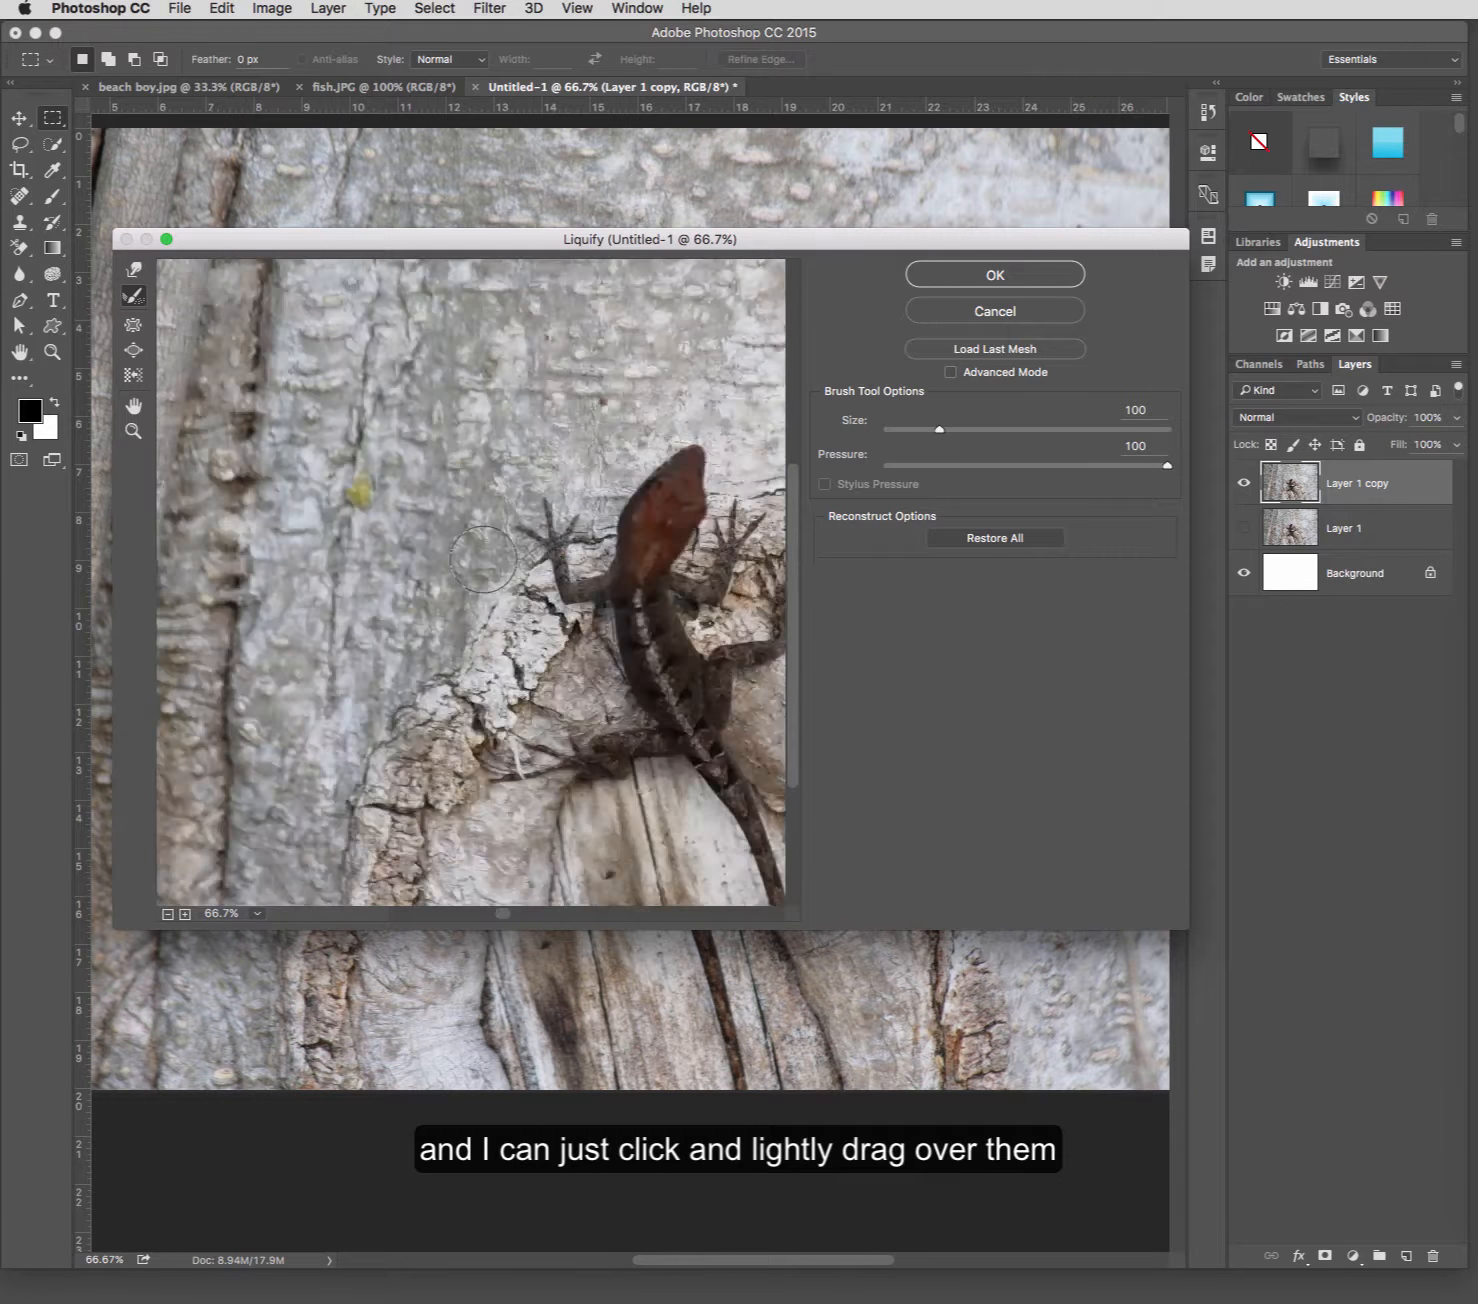
{"action": "scroll", "coordinate": [478, 549], "scroll_direction": "right", "scroll_amount": 7}
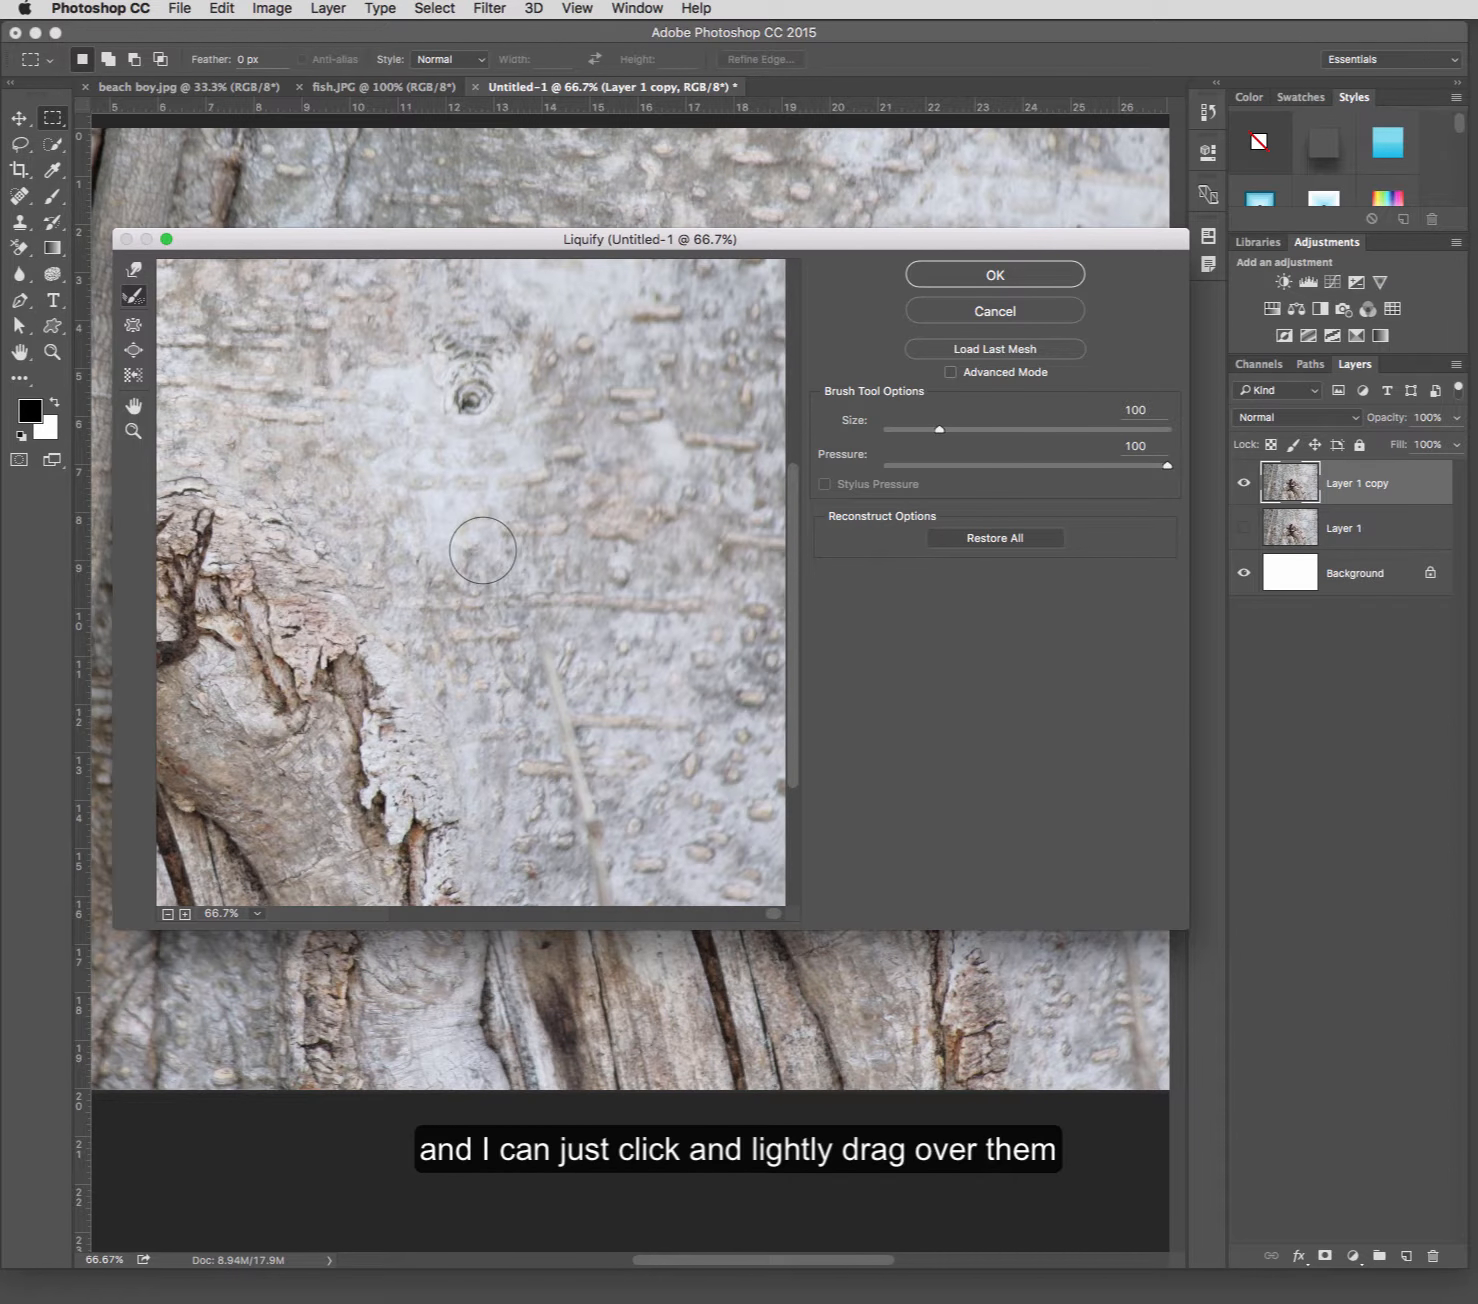
{"action": "scroll", "coordinate": [482, 550], "scroll_direction": "left", "scroll_amount": 7}
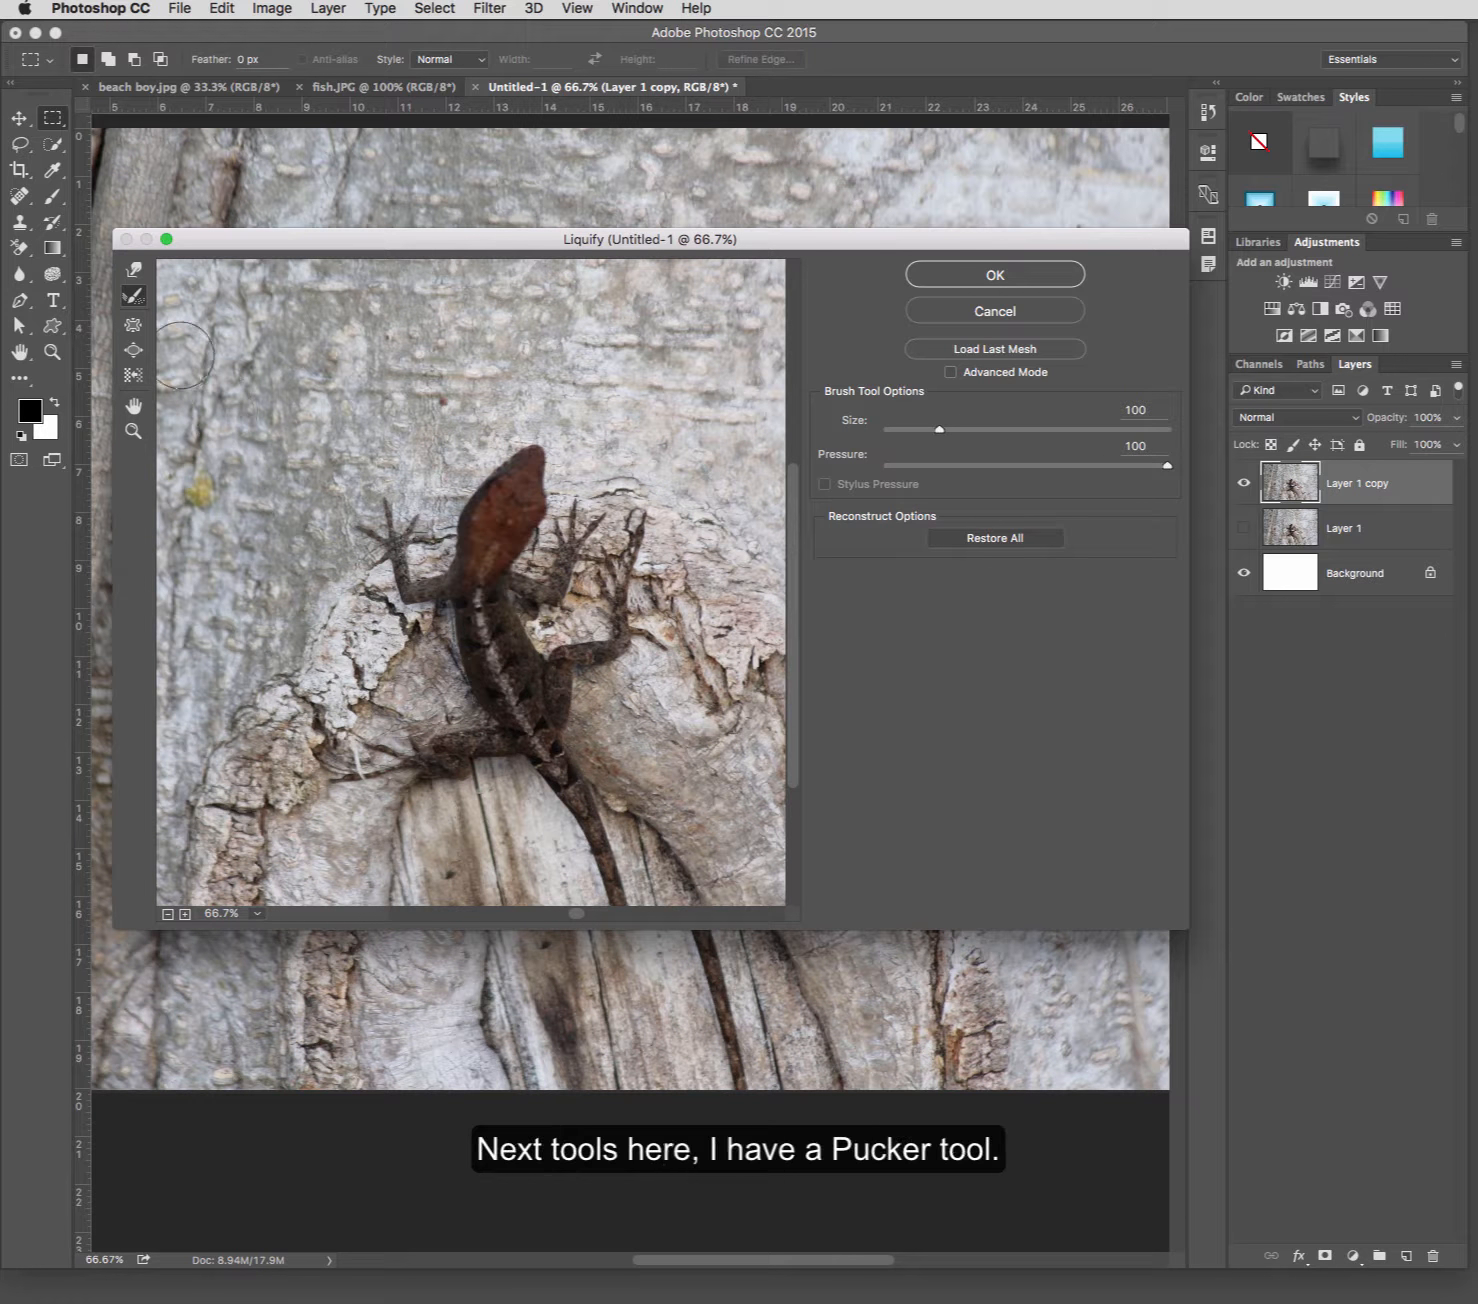
Try pinching the lizard's head with the Pucker tool twice, undoing each attempt.
{"action": "left_click", "coordinate": [138, 333]}
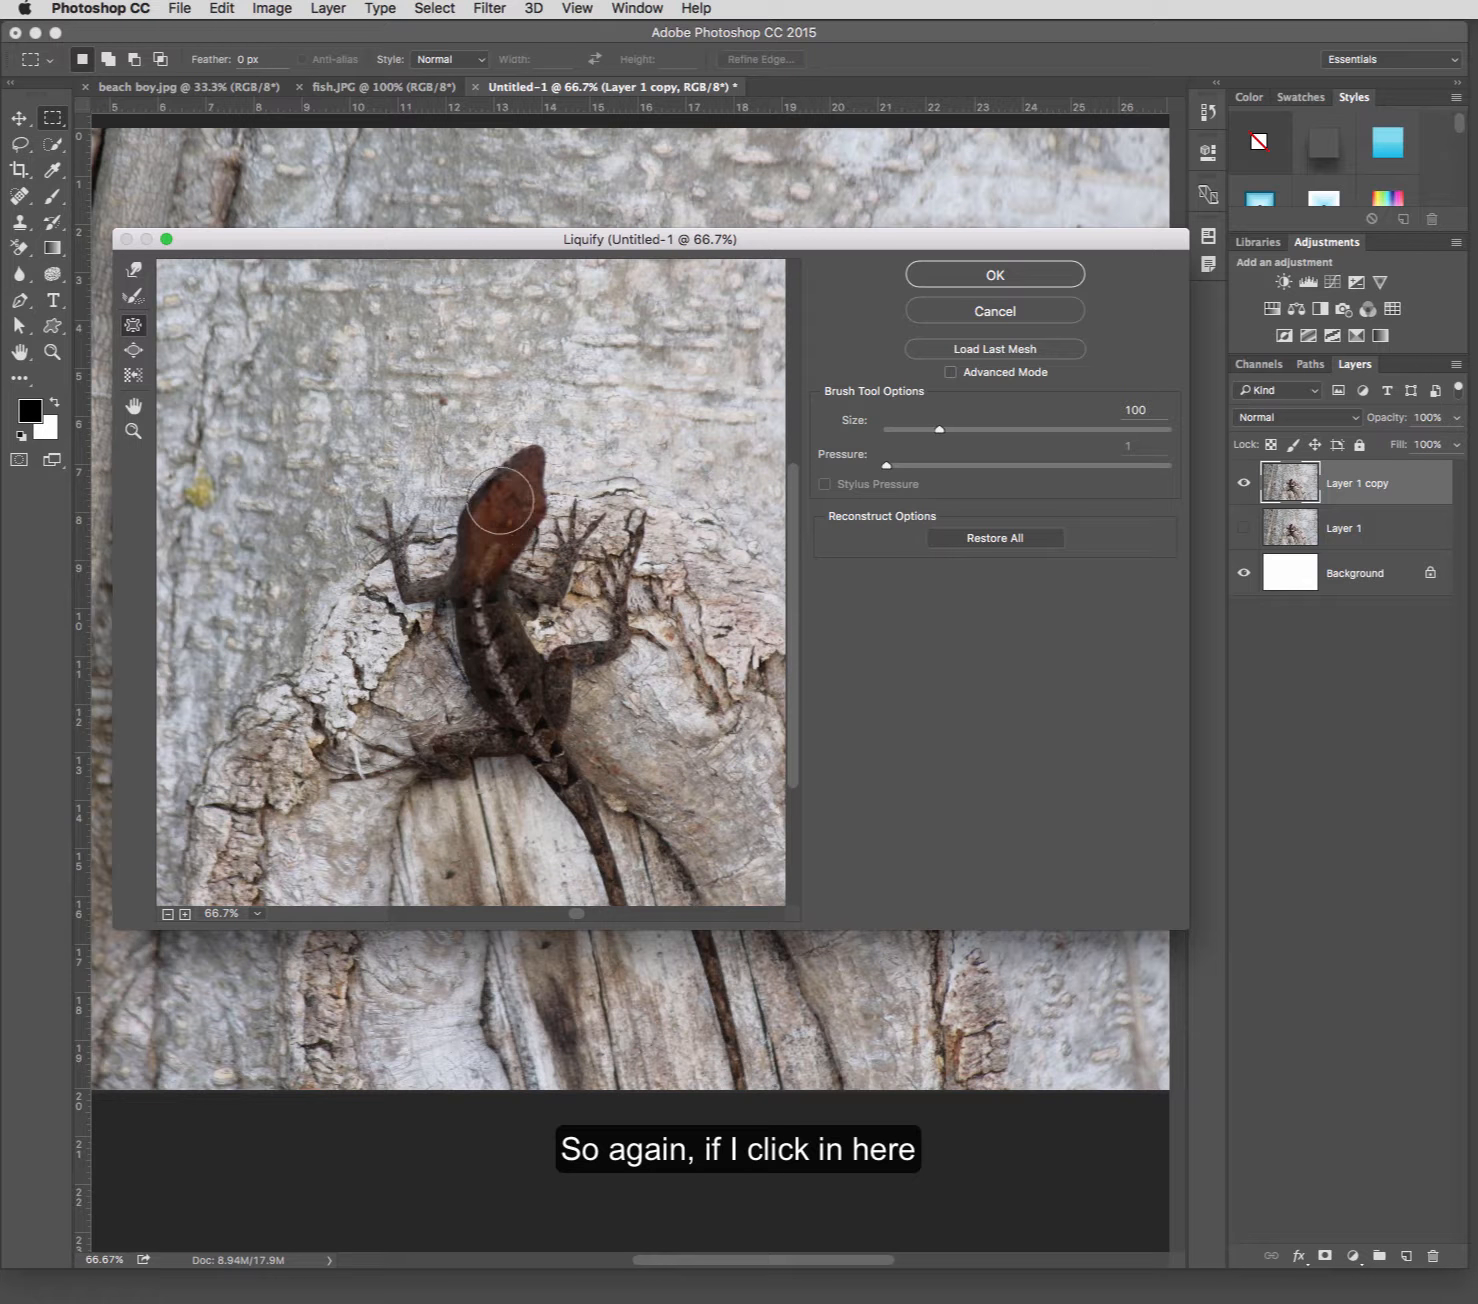
{"action": "left_click", "coordinate": [518, 476]}
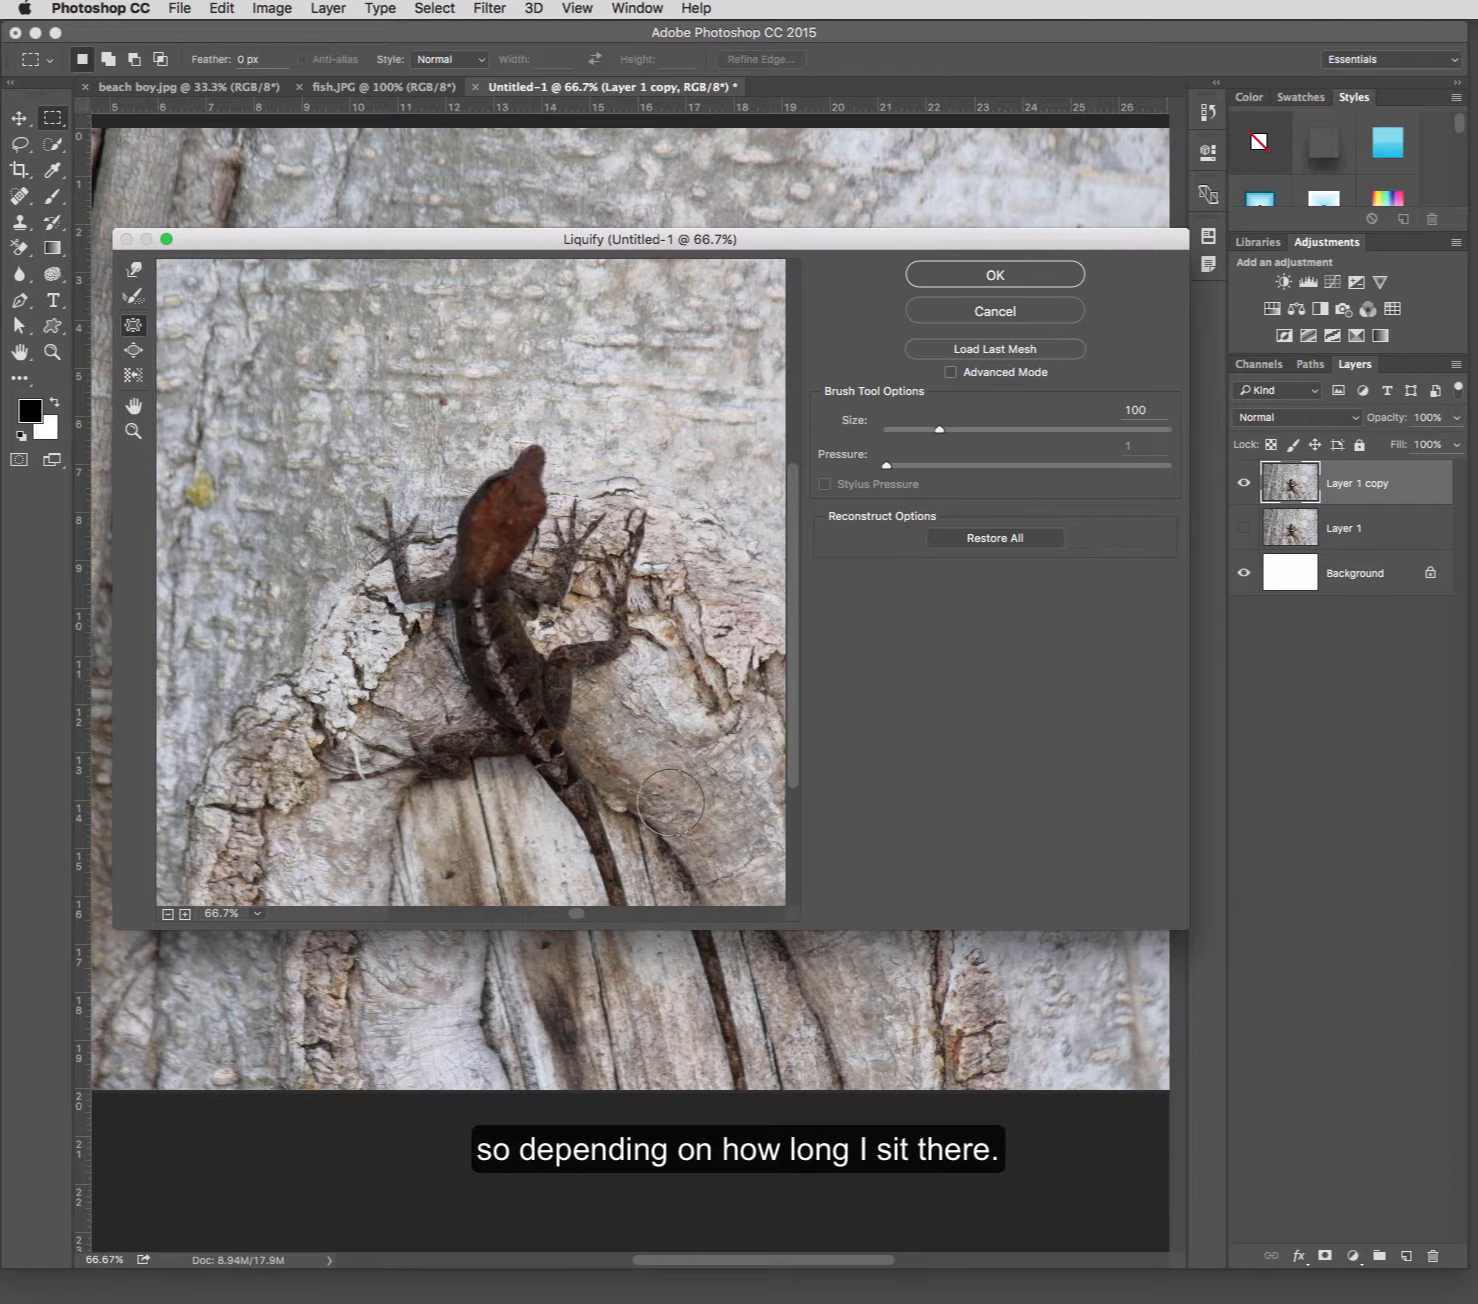
{"action": "key", "text": "super+z"}
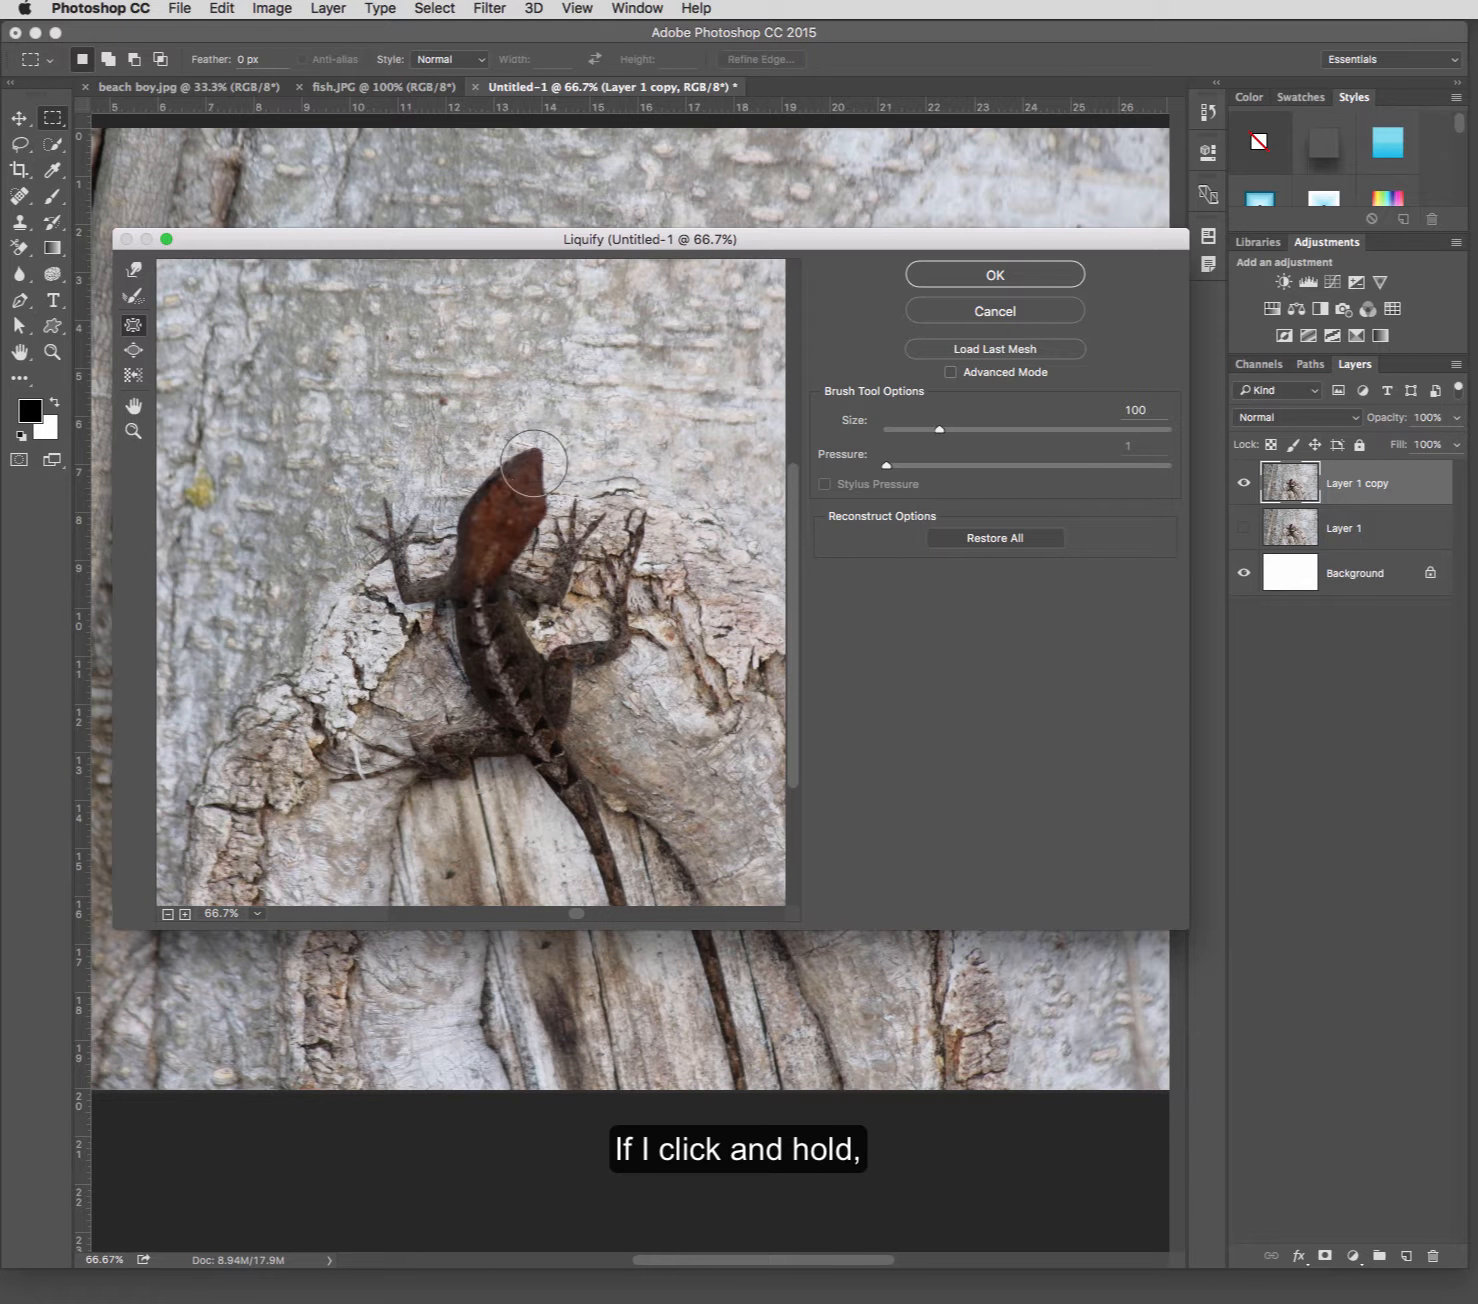
{"action": "left_click", "coordinate": [533, 464]}
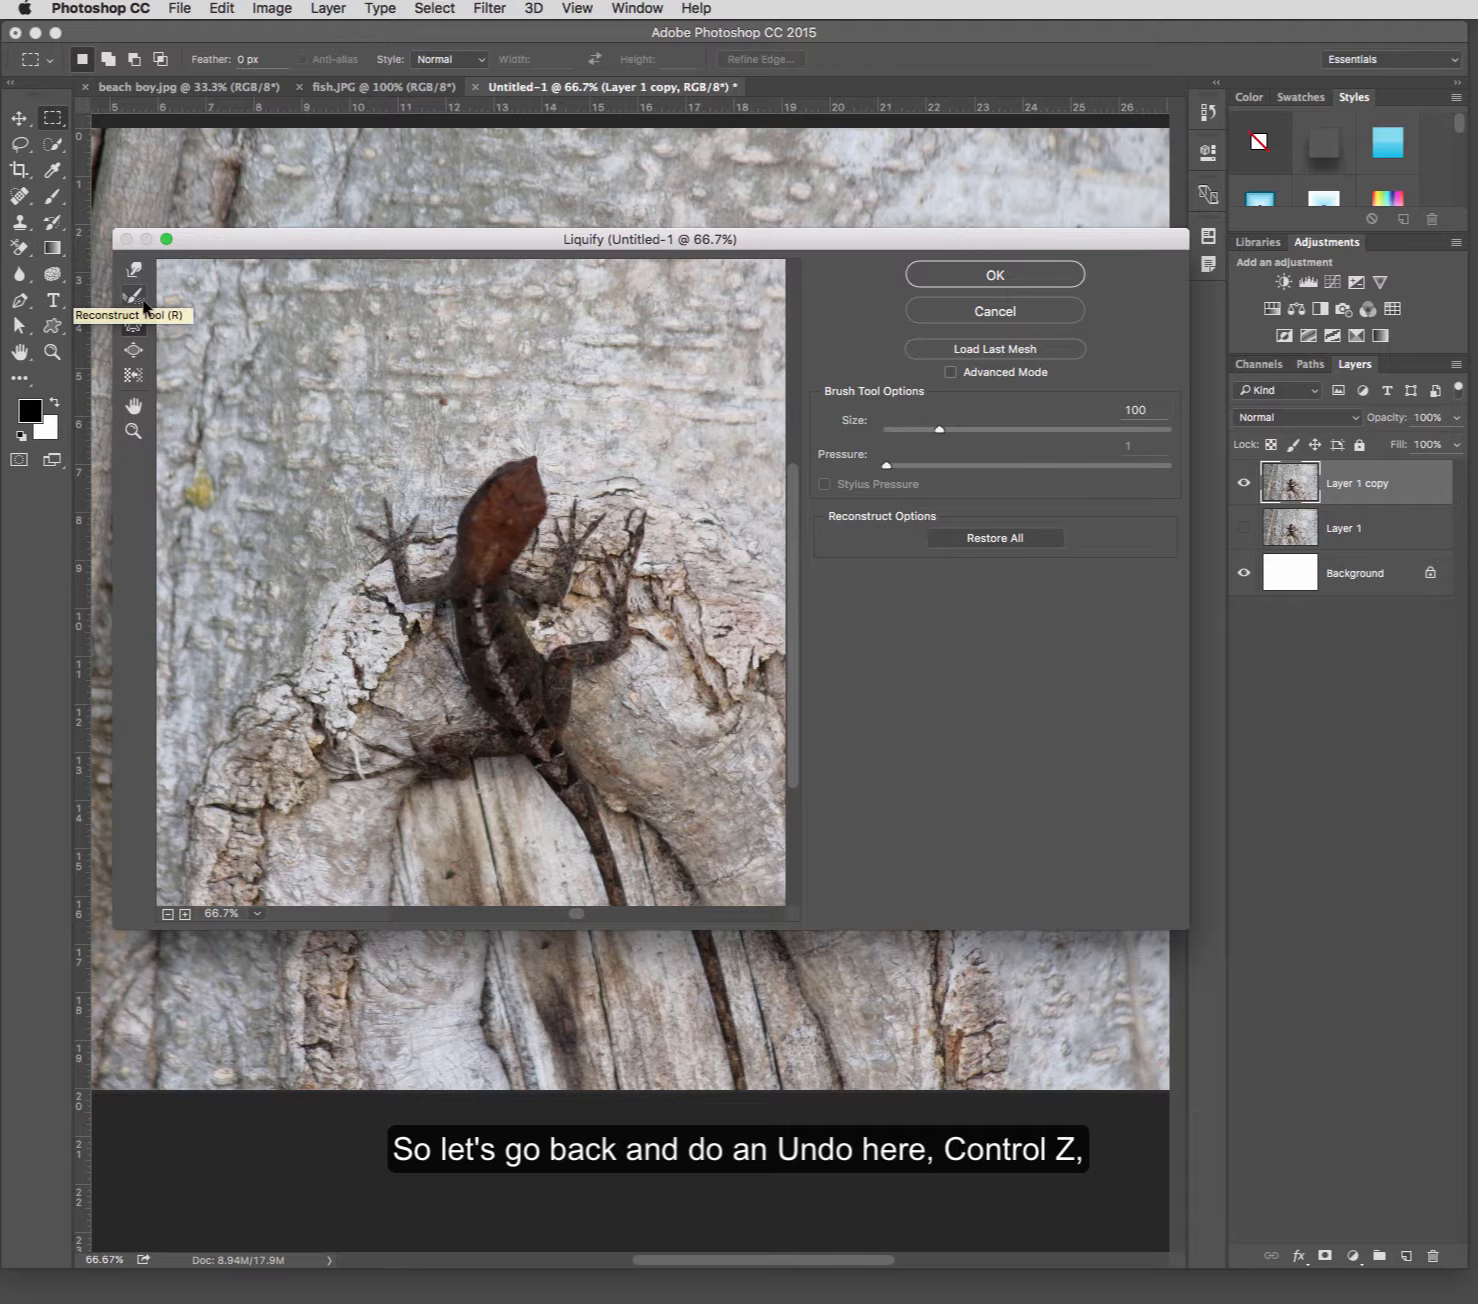
{"action": "key", "text": "ctrl+z"}
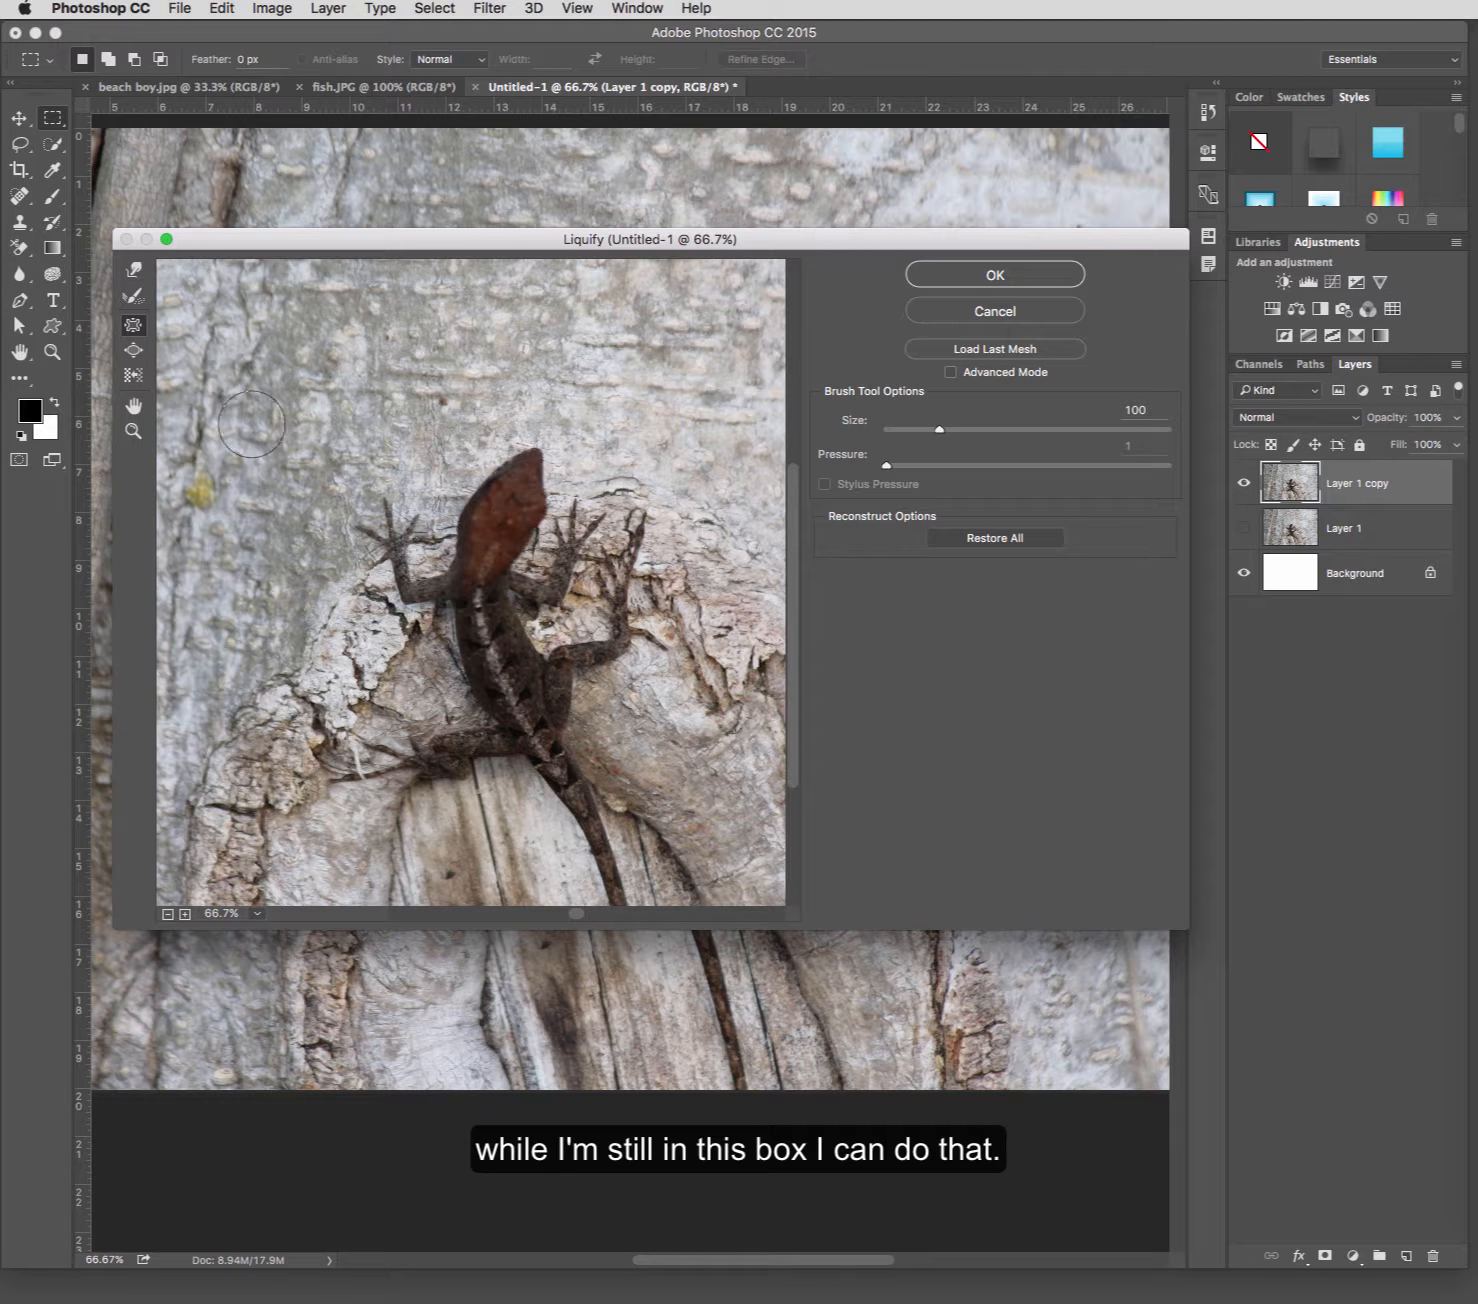
Try enlarging the lizard's head with the Bloat tool and undo the change.
{"action": "left_click", "coordinate": [134, 351]}
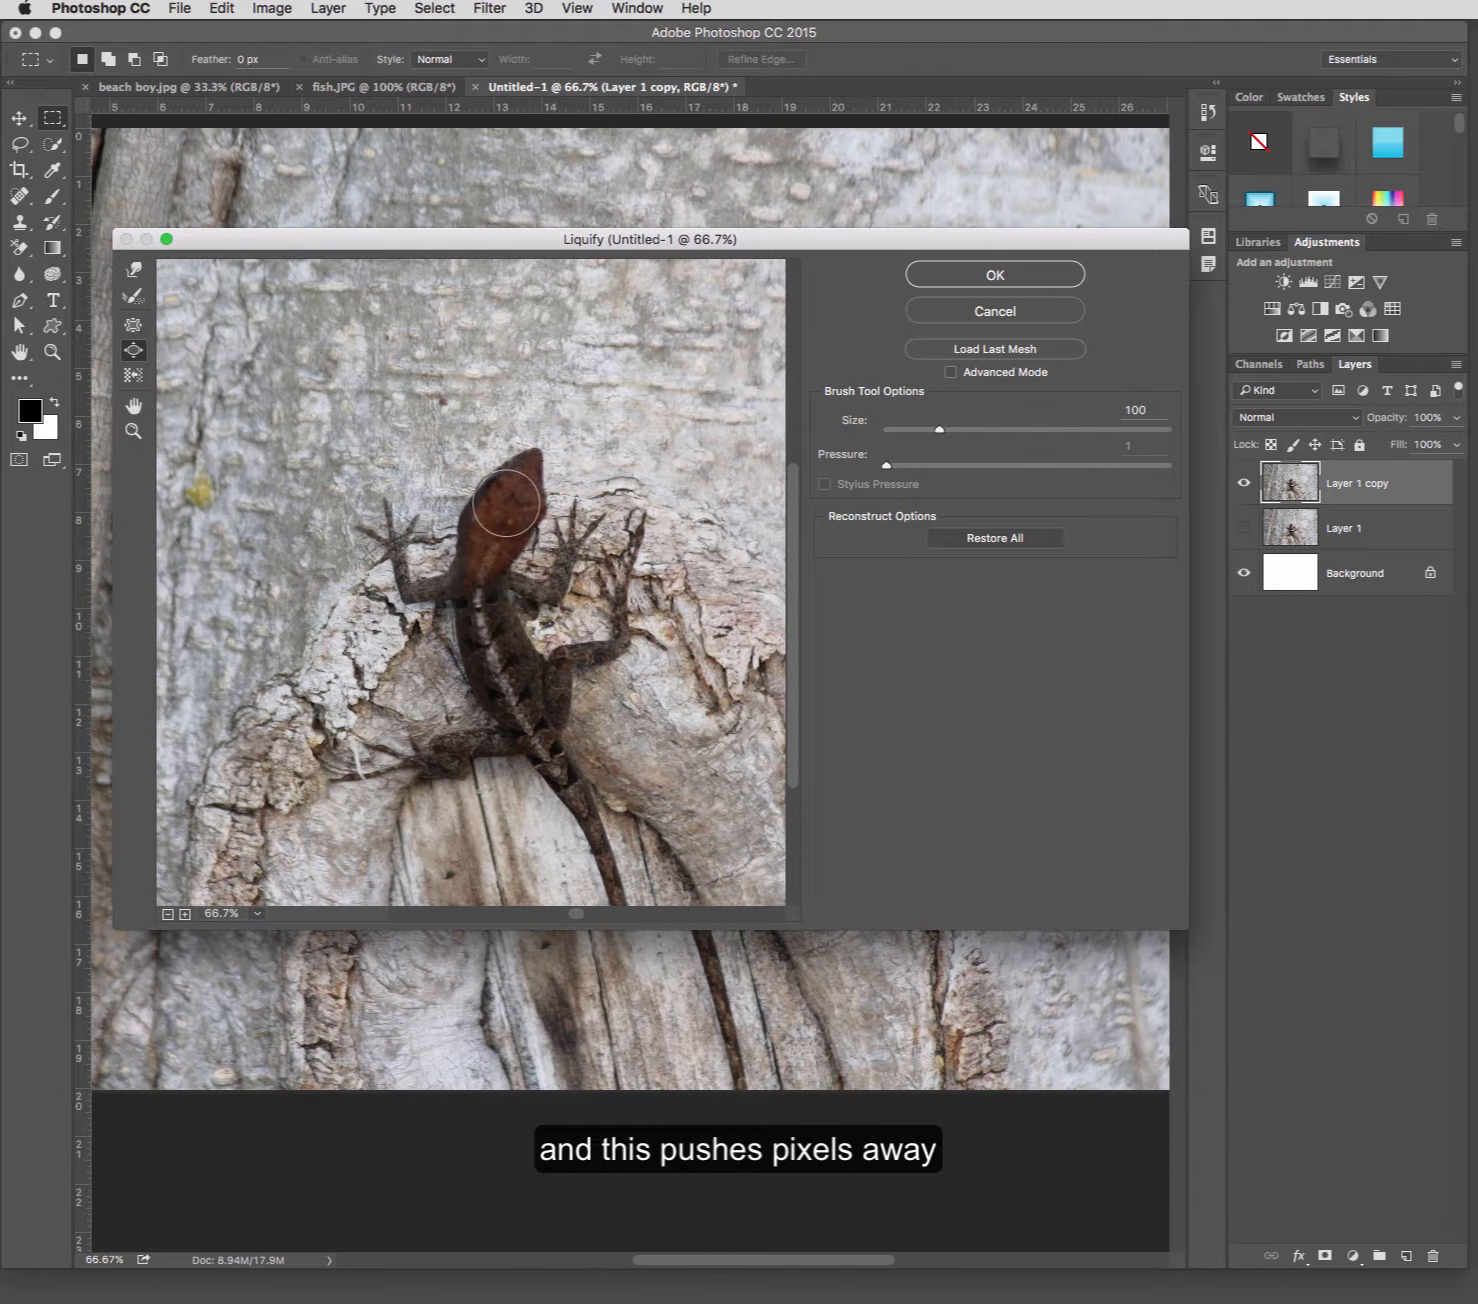
{"action": "left_click_drag", "start_coordinate": [506, 504], "coordinate": [529, 459]}
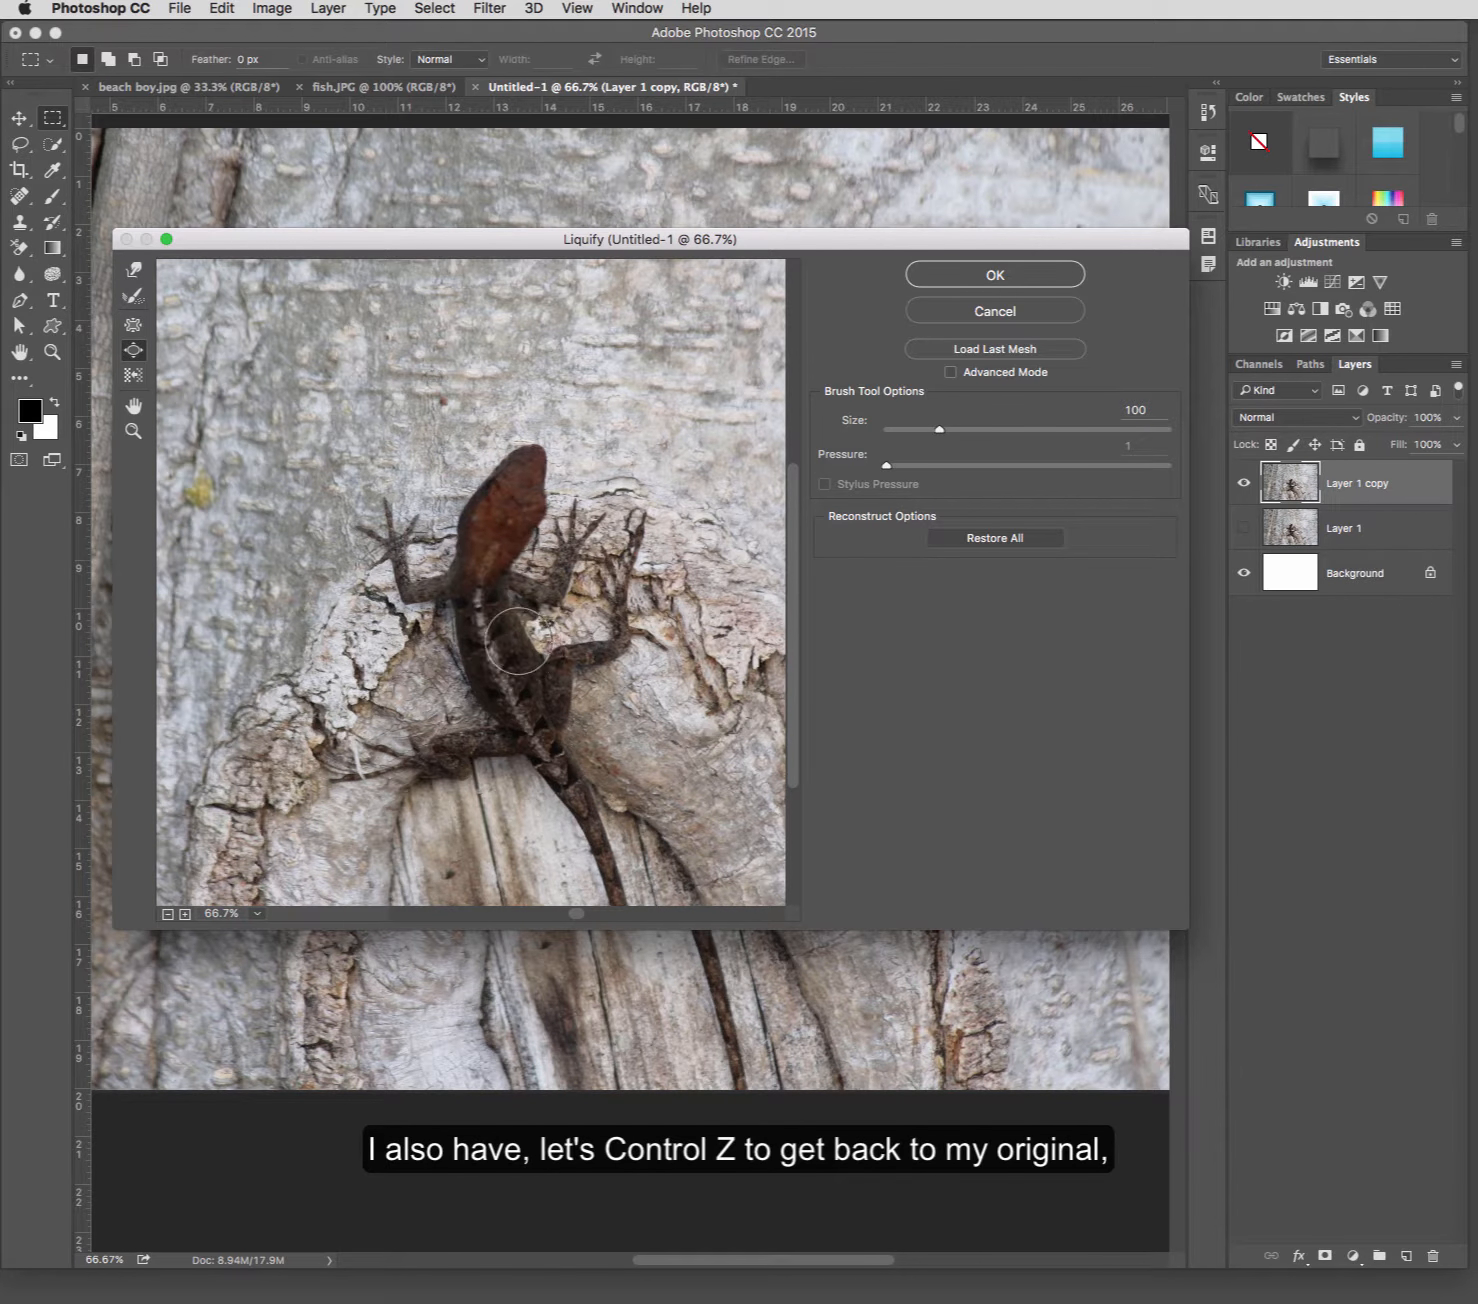
{"action": "key", "text": "ctrl+z"}
Use the Push Left tool to shift the tip of the lizard's head left with an upward stroke and back right with a downward stroke.
{"action": "left_click", "coordinate": [136, 380]}
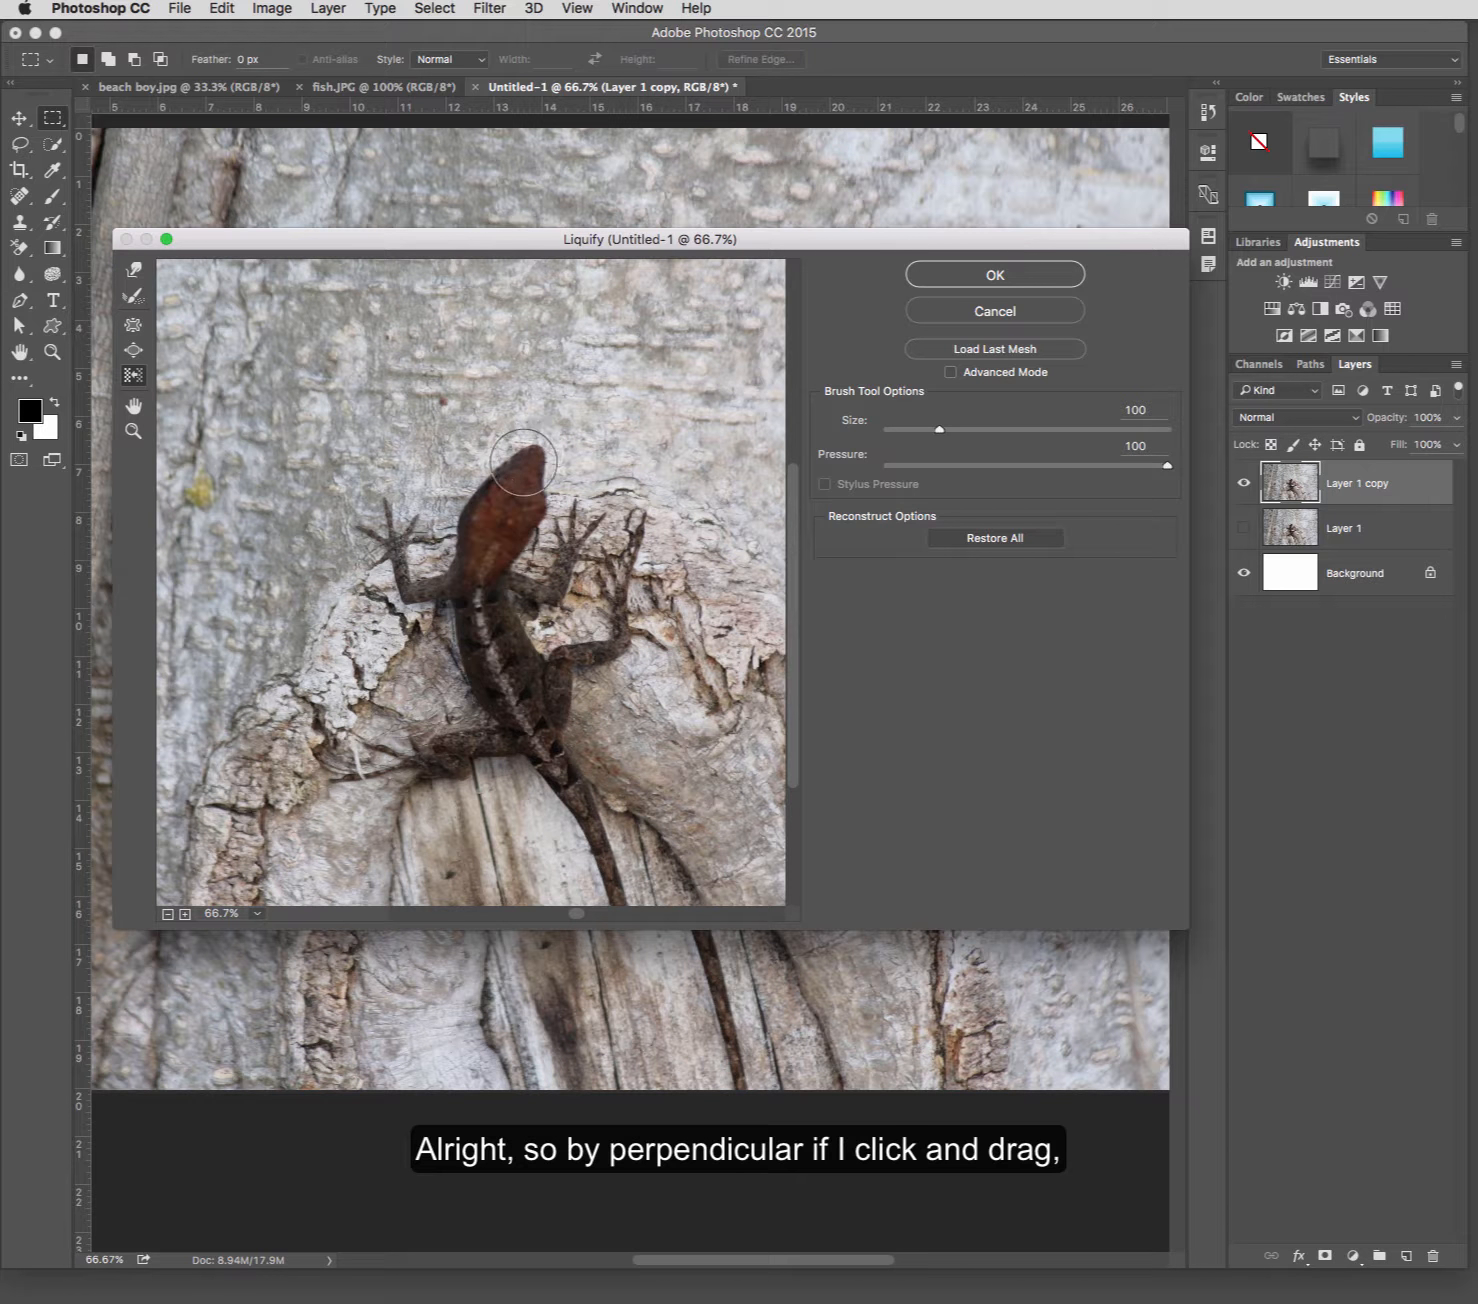
{"action": "left_click_drag", "start_coordinate": [523, 462], "coordinate": [524, 440]}
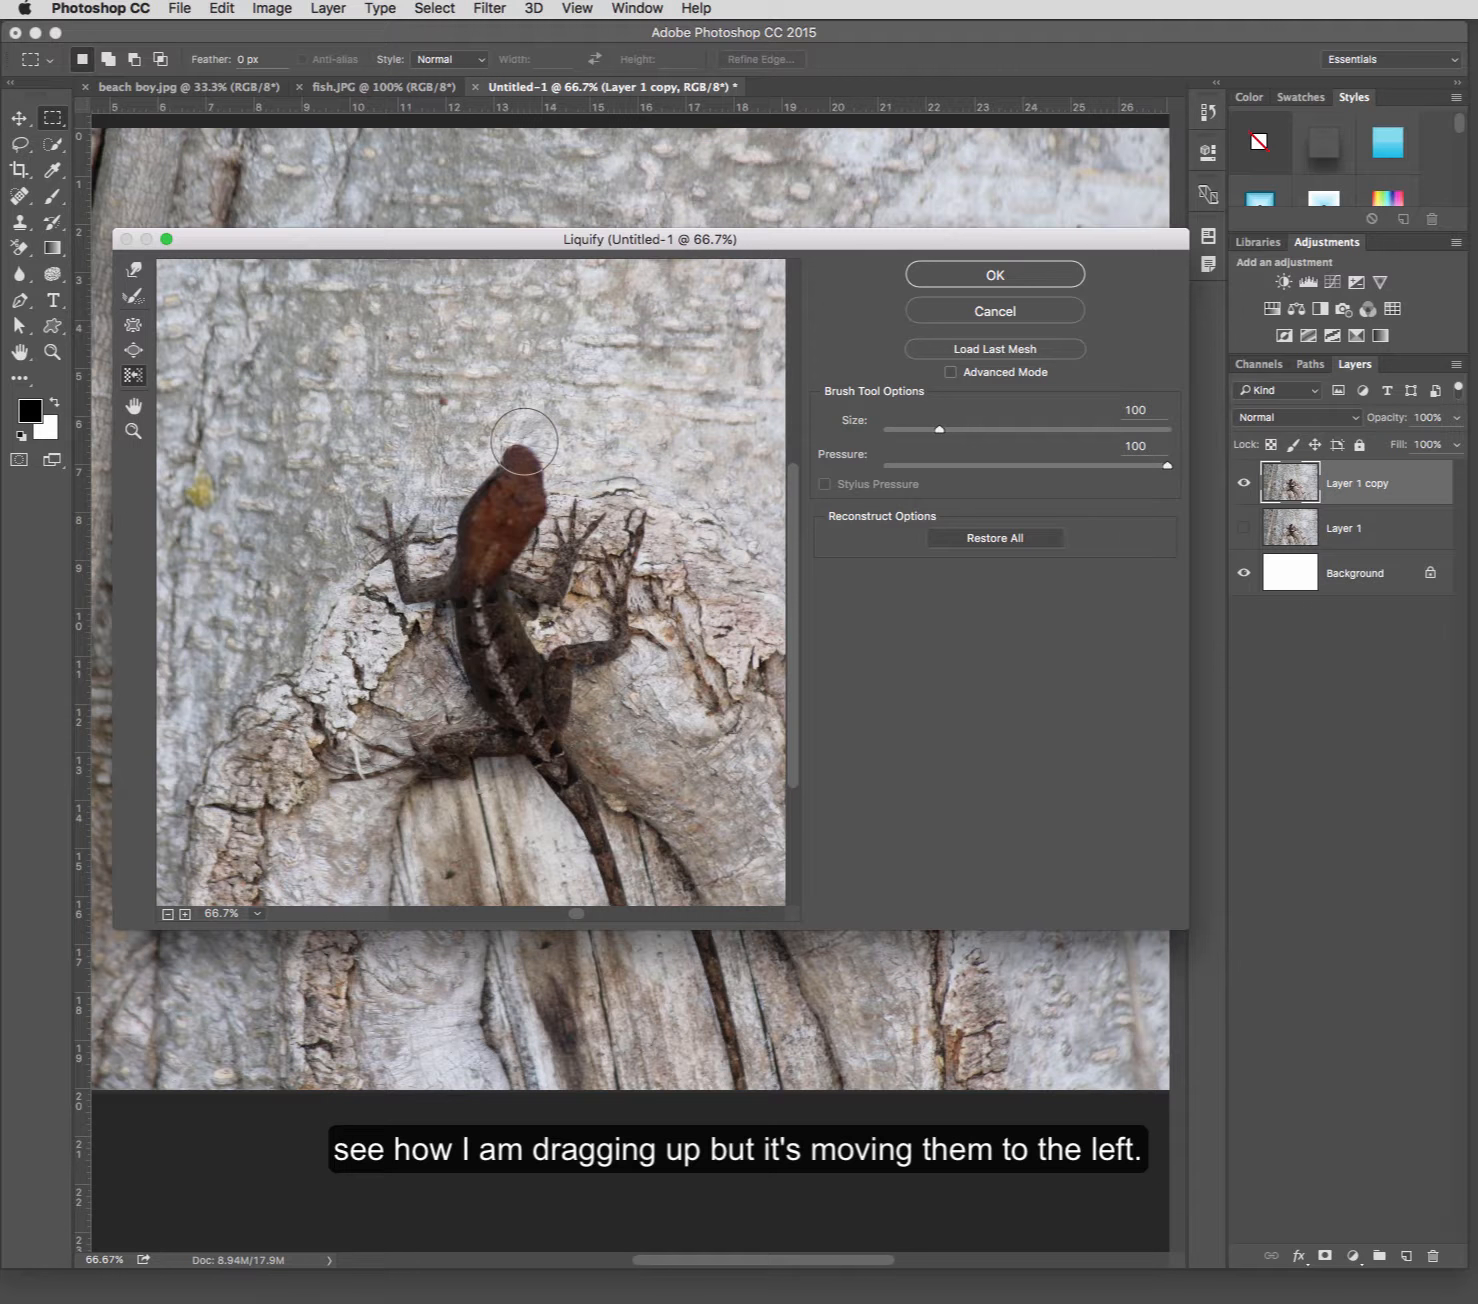
{"action": "left_click_drag", "start_coordinate": [524, 440], "coordinate": [526, 466]}
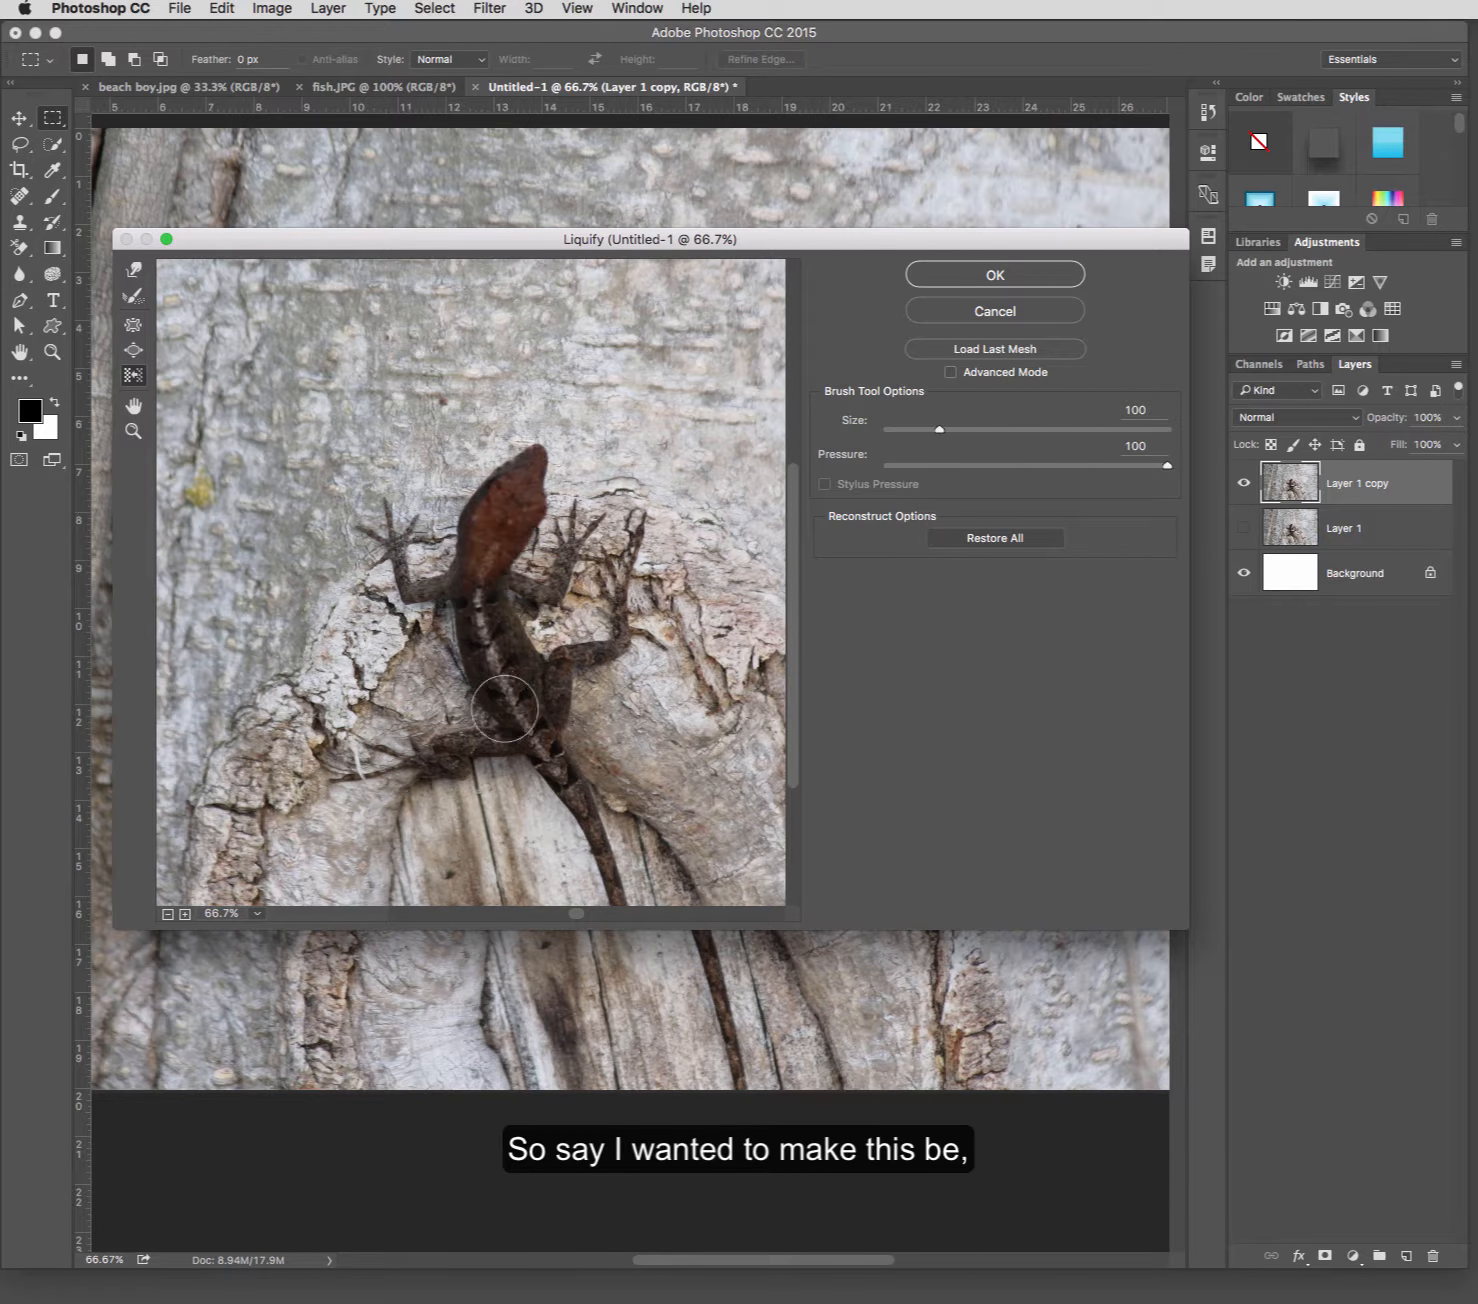
Reduce the Push Left brush size to 17 for working on the lizard's tail.
{"action": "scroll", "coordinate": [505, 710], "scroll_direction": "down", "scroll_amount": 3}
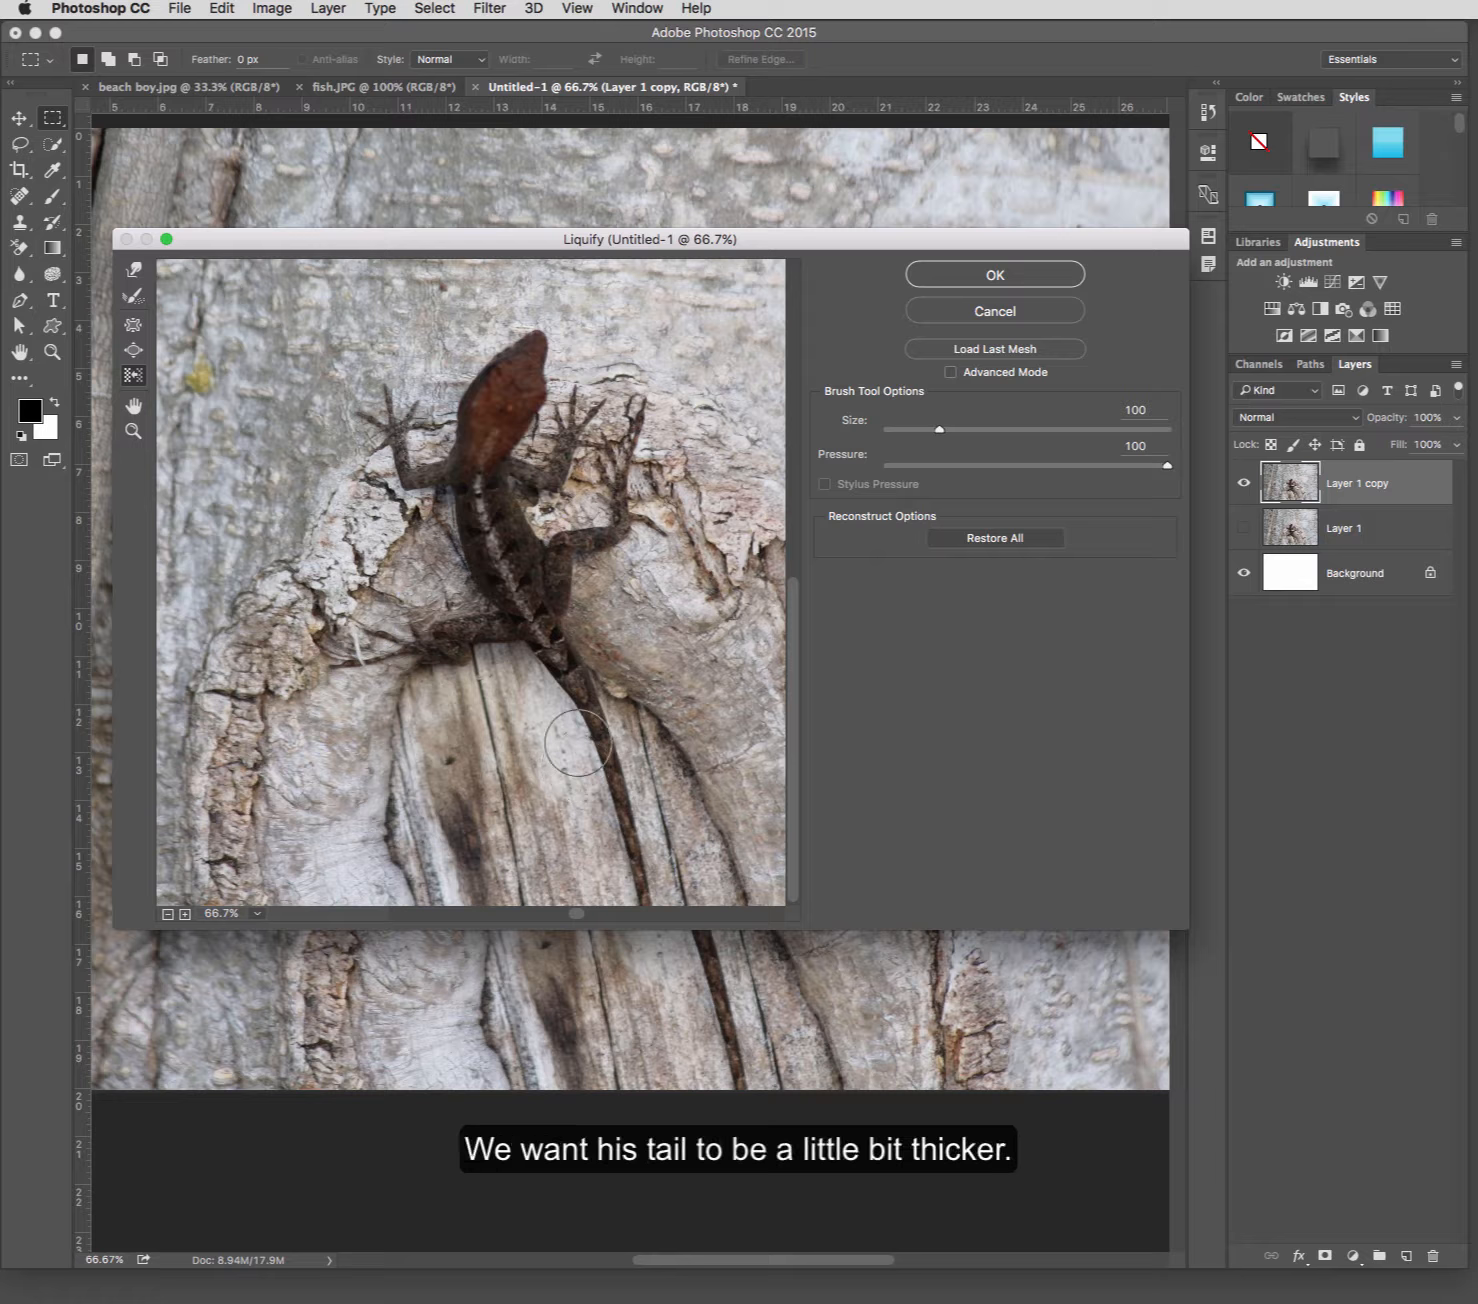
{"action": "key", "text": "bracketleft"}
{"action": "left_click_drag", "start_coordinate": [937, 432], "coordinate": [912, 431]}
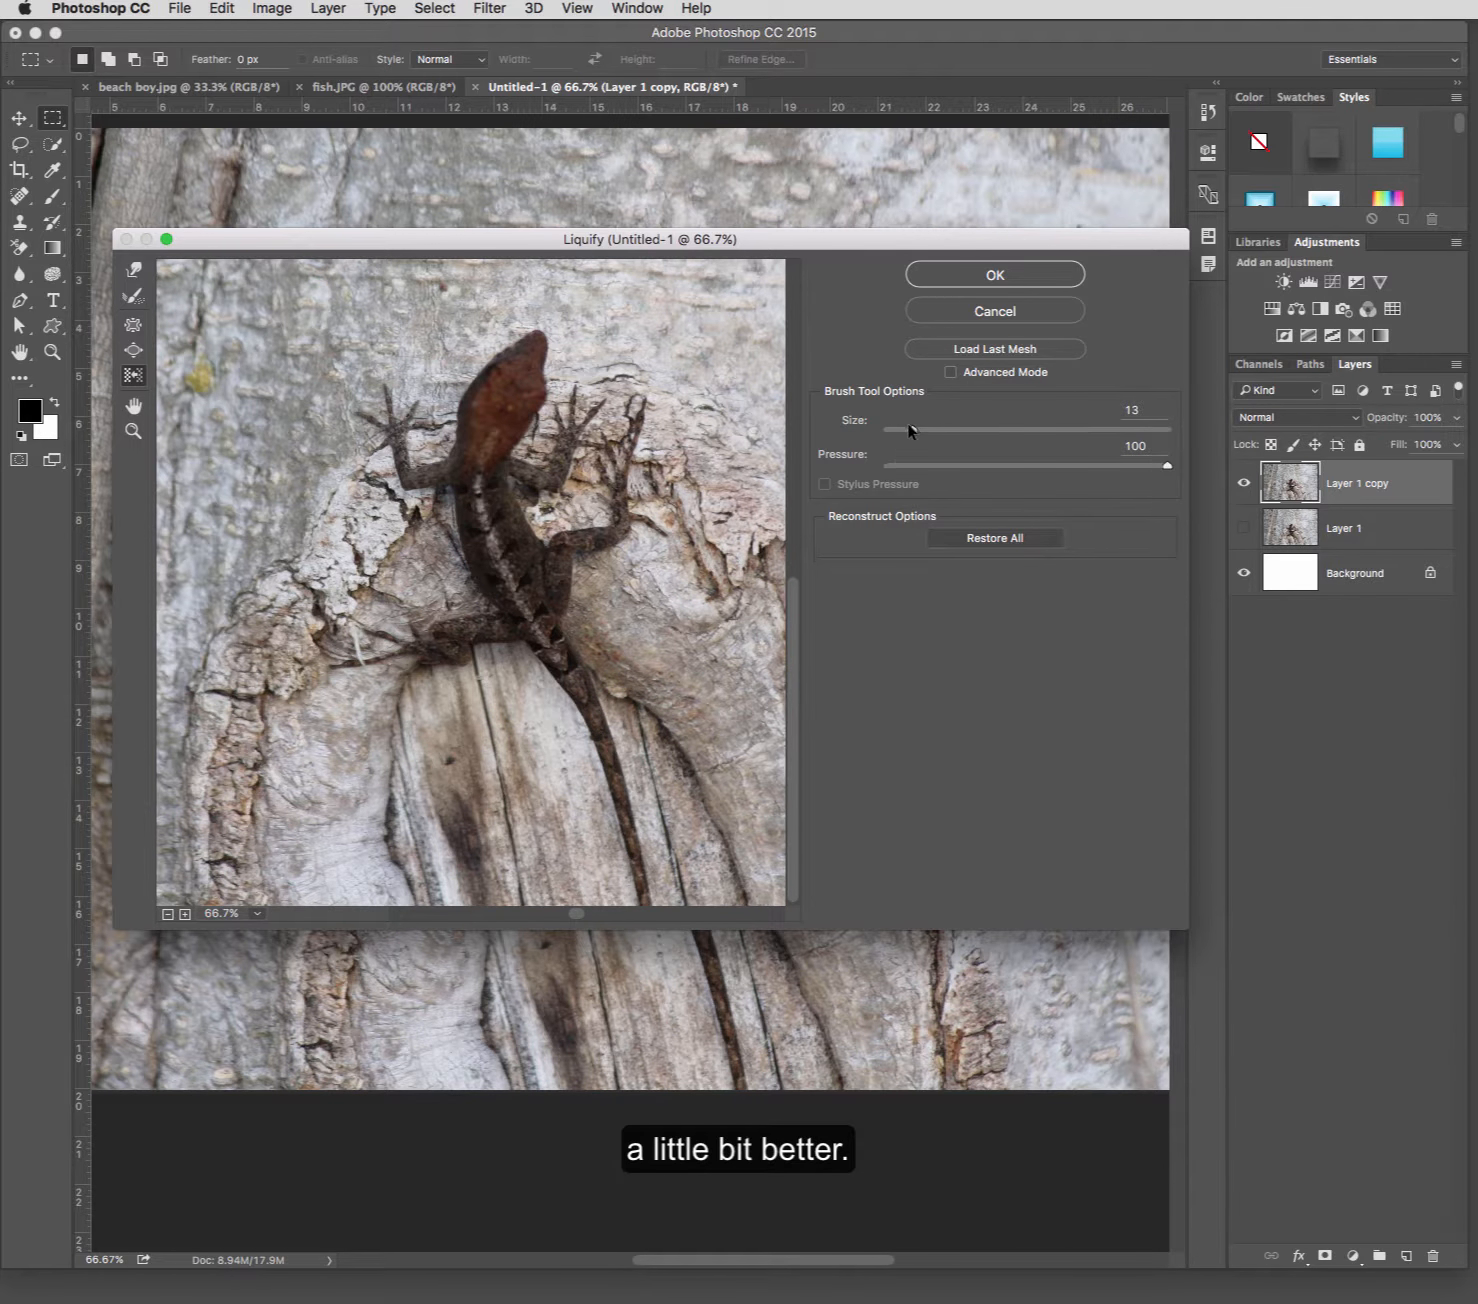
{"action": "left_click_drag", "start_coordinate": [917, 435], "coordinate": [919, 434]}
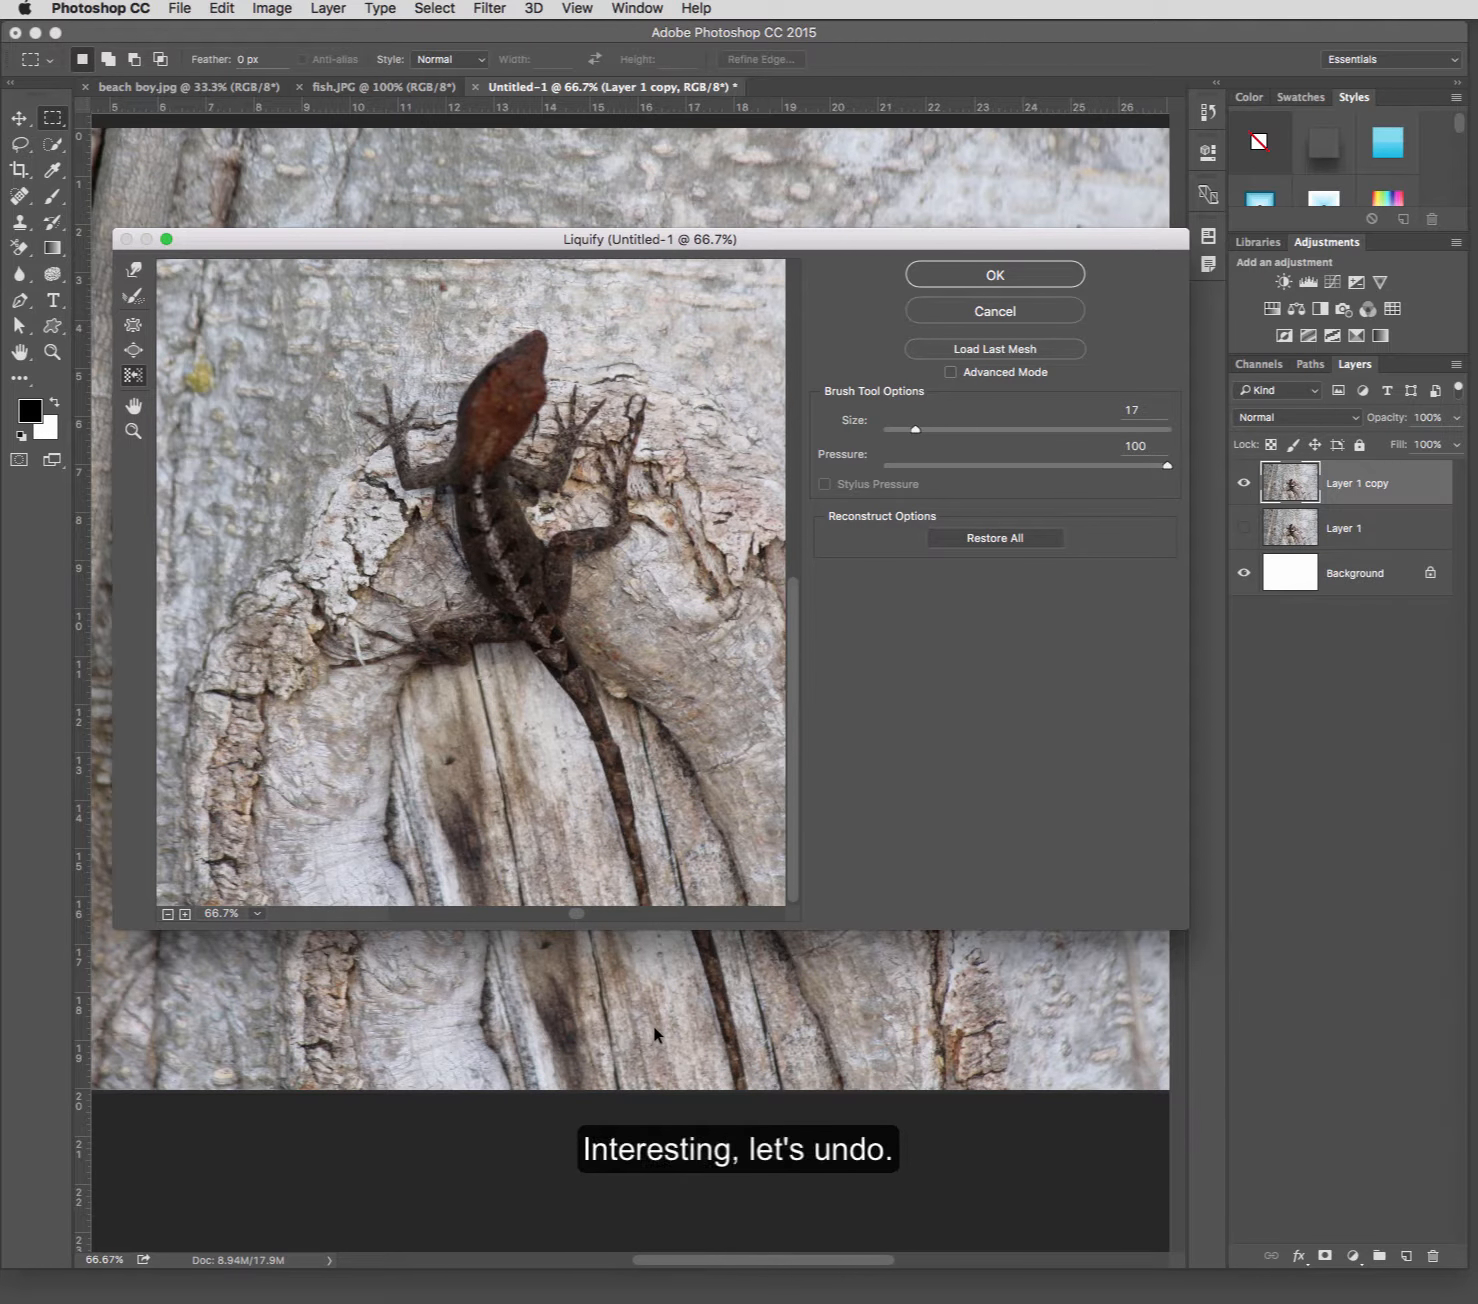
Slim the lizard's tail by pushing its edges inward with the Push Left tool, and apply the Liquify filter.
{"action": "key", "text": "super+z"}
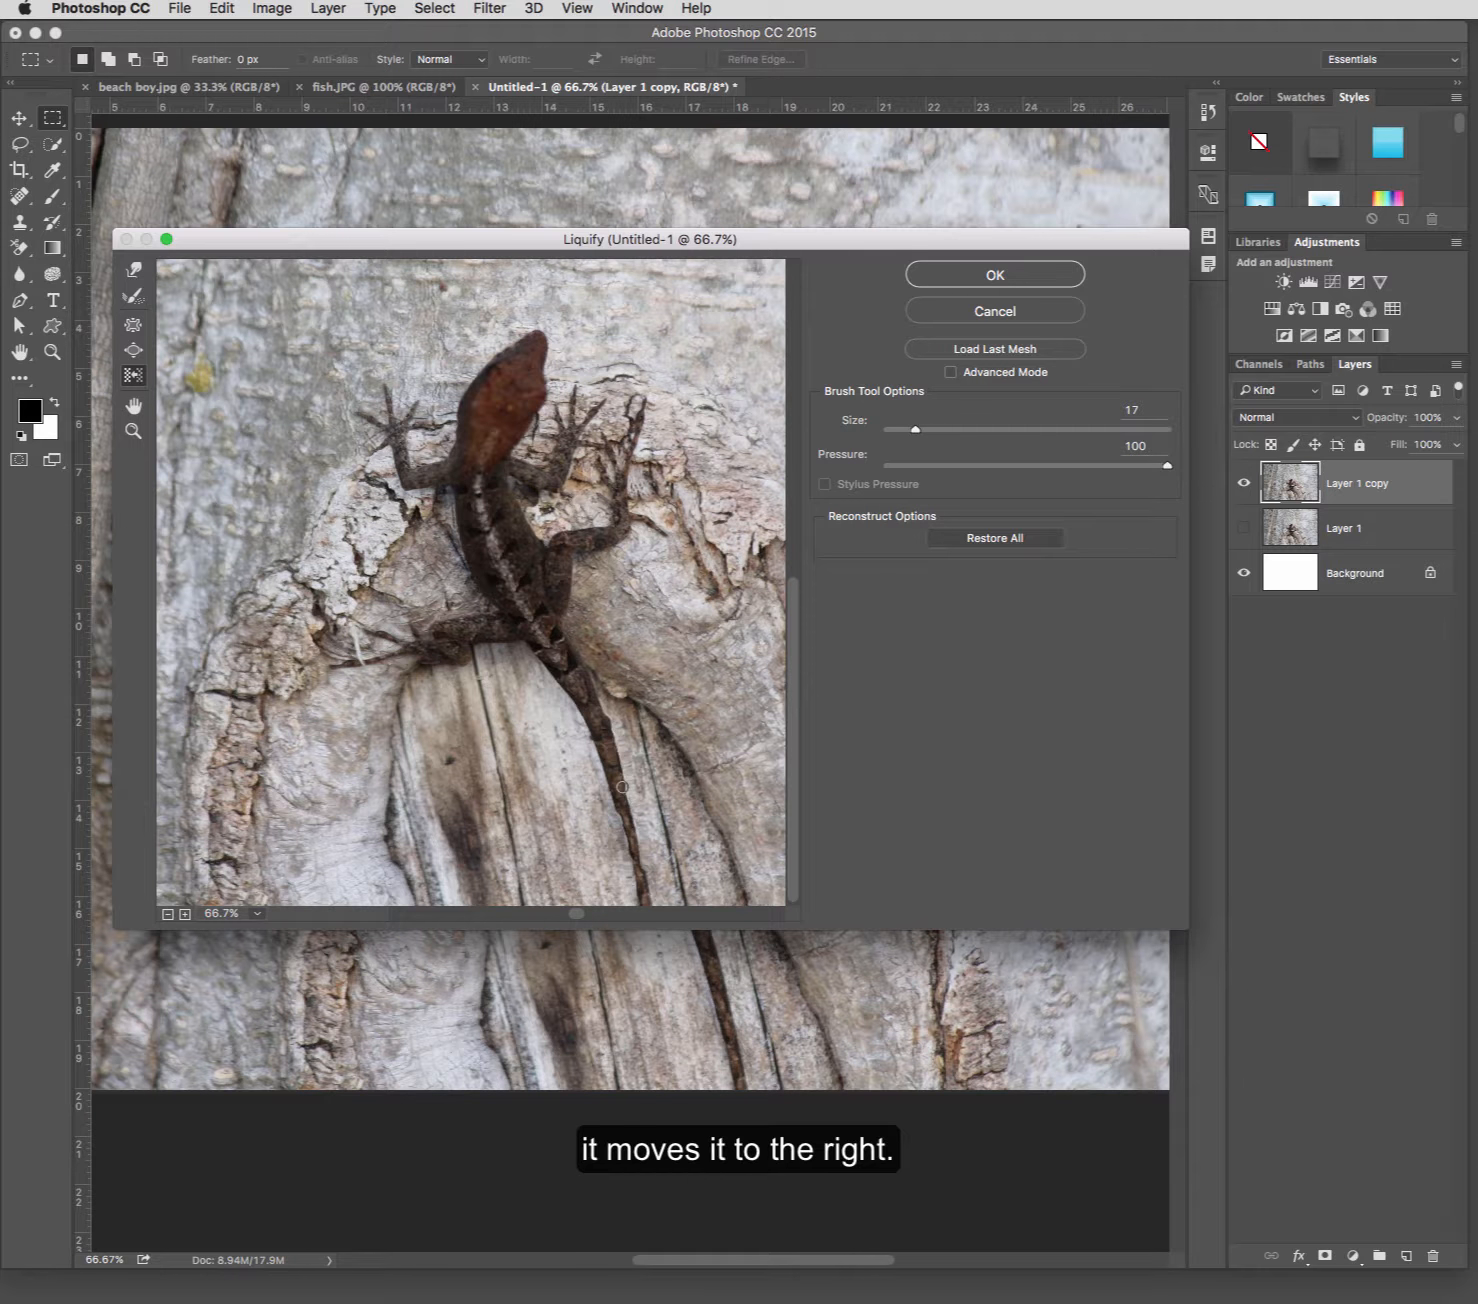
{"action": "left_click_drag", "start_coordinate": [627, 790], "coordinate": [611, 721]}
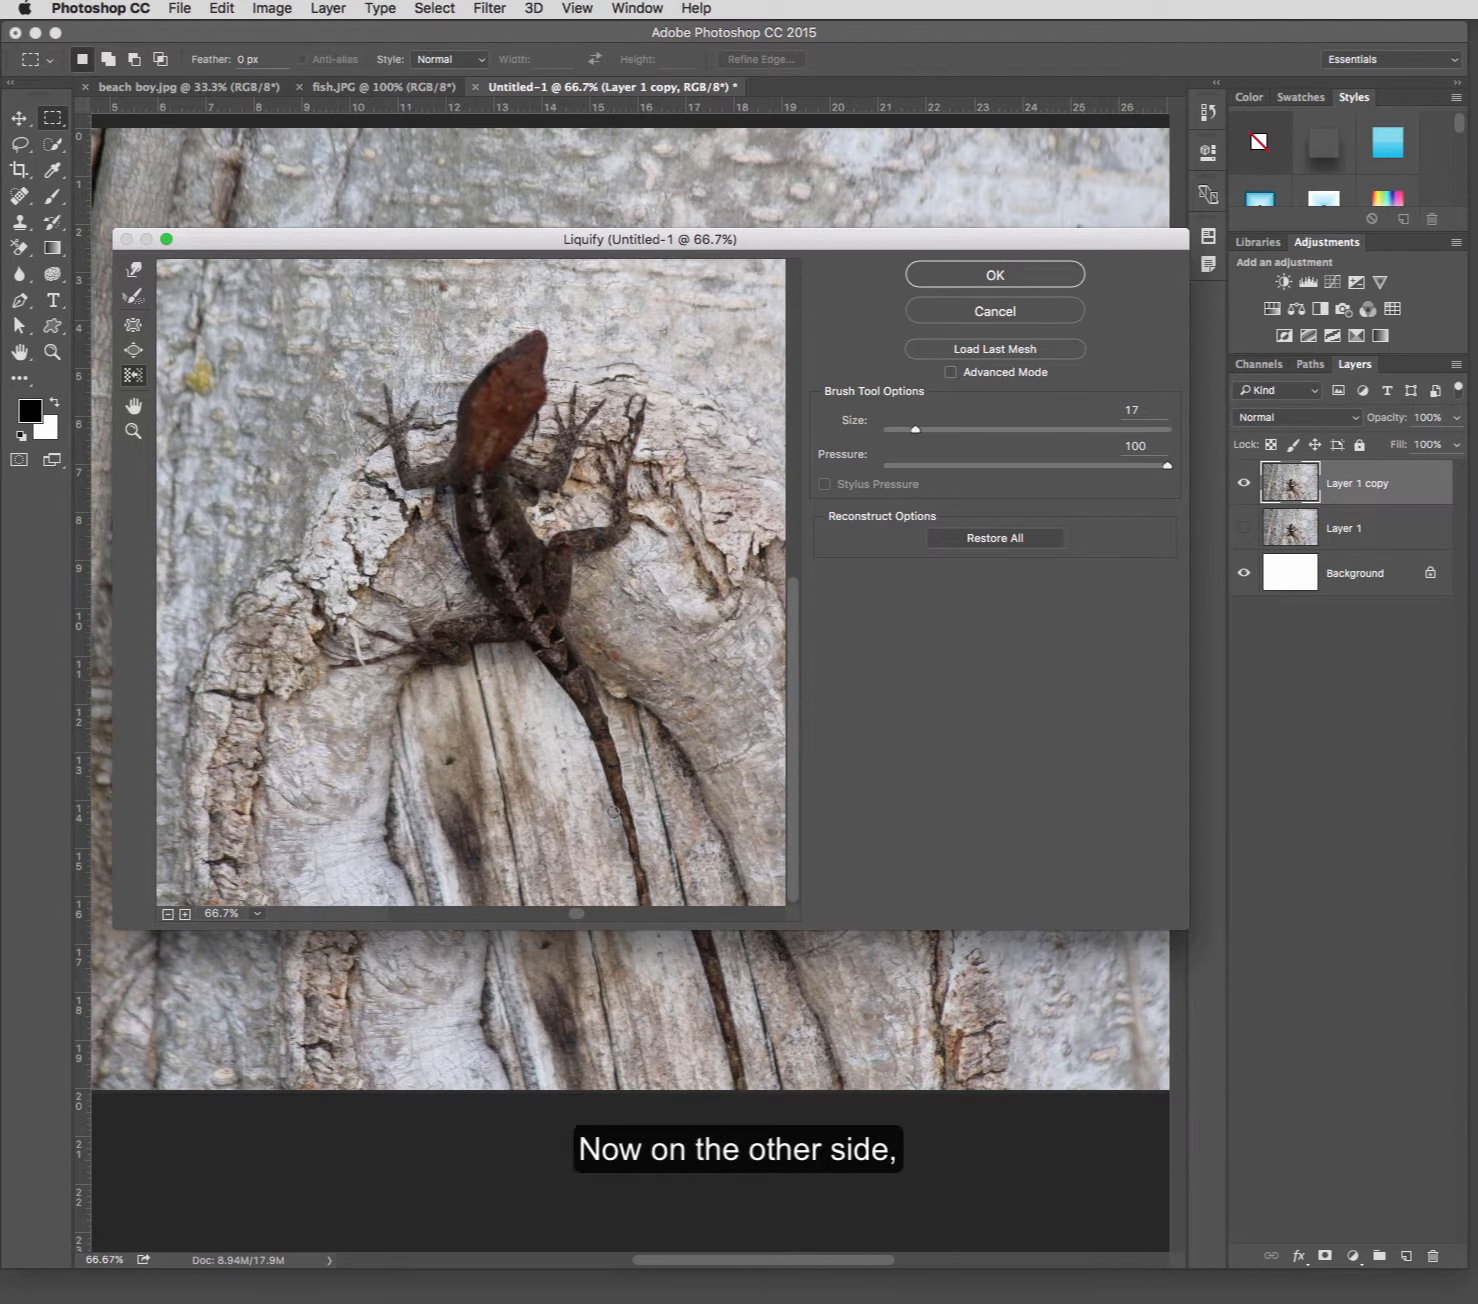
{"action": "left_click_drag", "start_coordinate": [610, 815], "coordinate": [598, 757]}
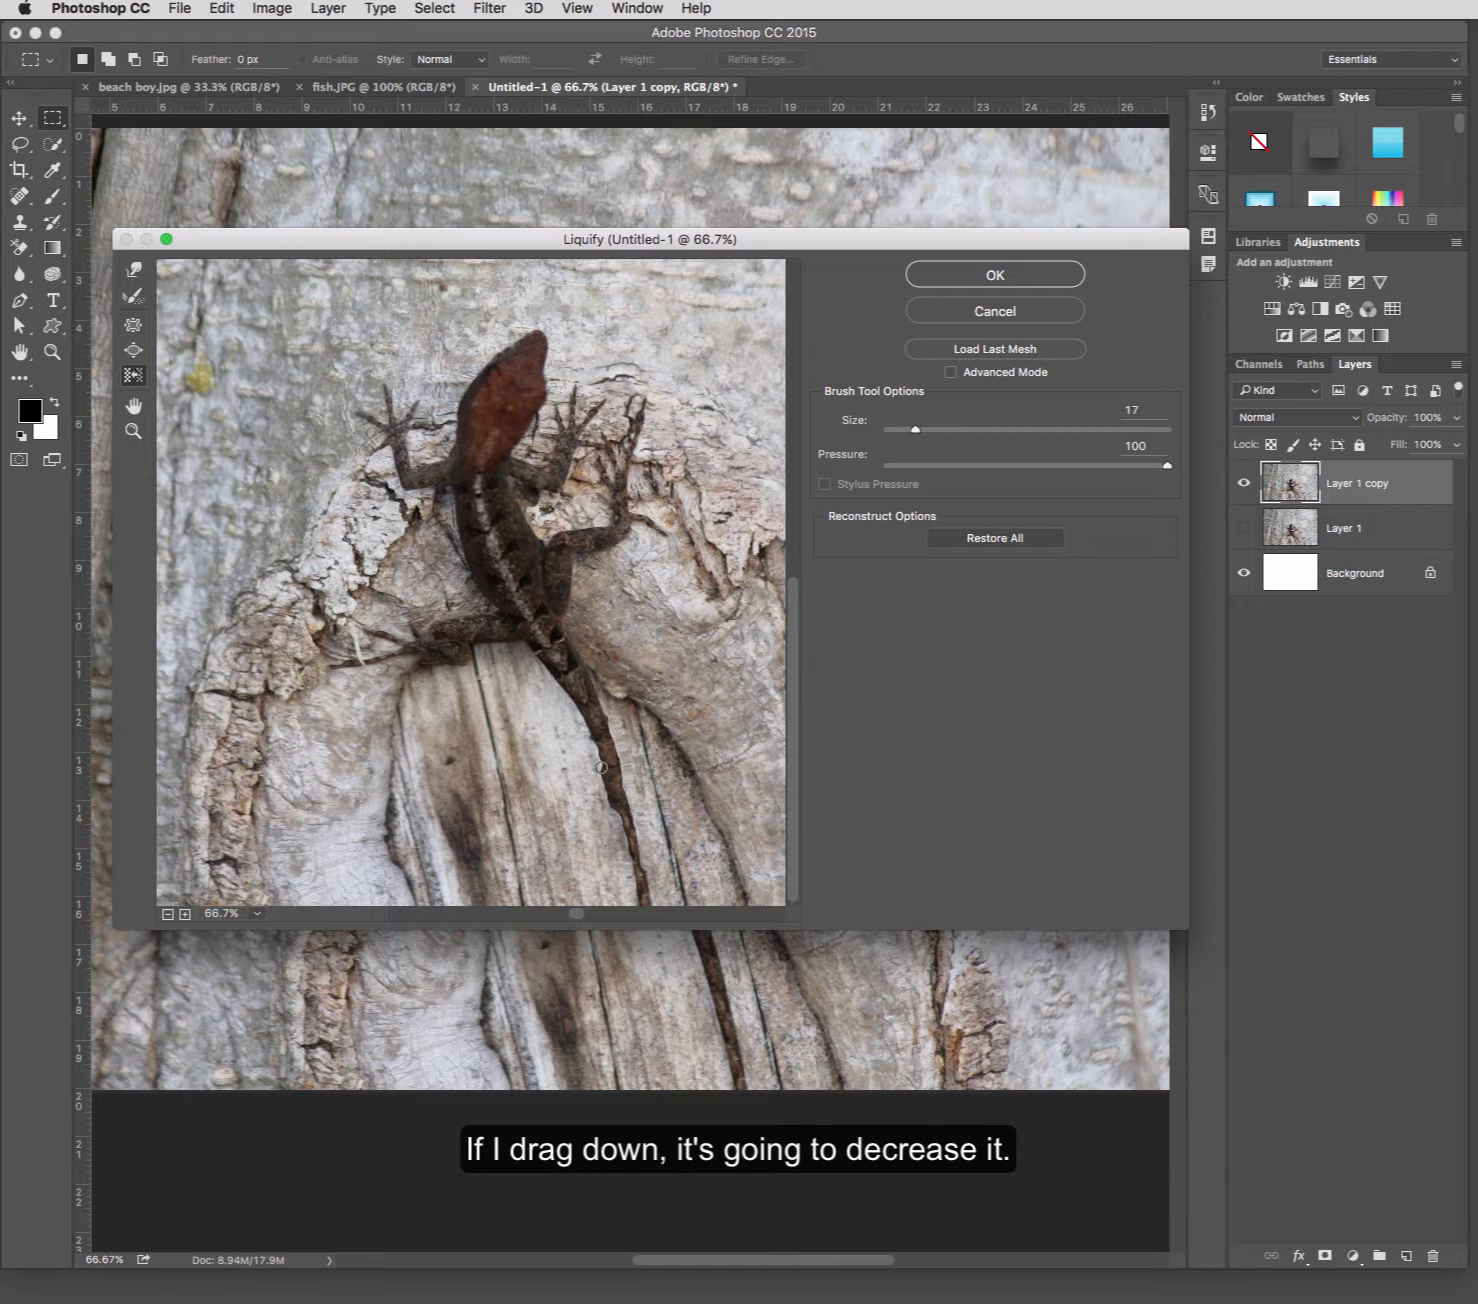
{"action": "left_click_drag", "start_coordinate": [611, 805], "coordinate": [630, 892]}
{"action": "mouse_move", "coordinate": [571, 722]}
{"action": "left_mouse_down"}
{"action": "mouse_move", "coordinate": [626, 820]}
{"action": "mouse_move", "coordinate": [647, 888]}
{"action": "left_mouse_up"}
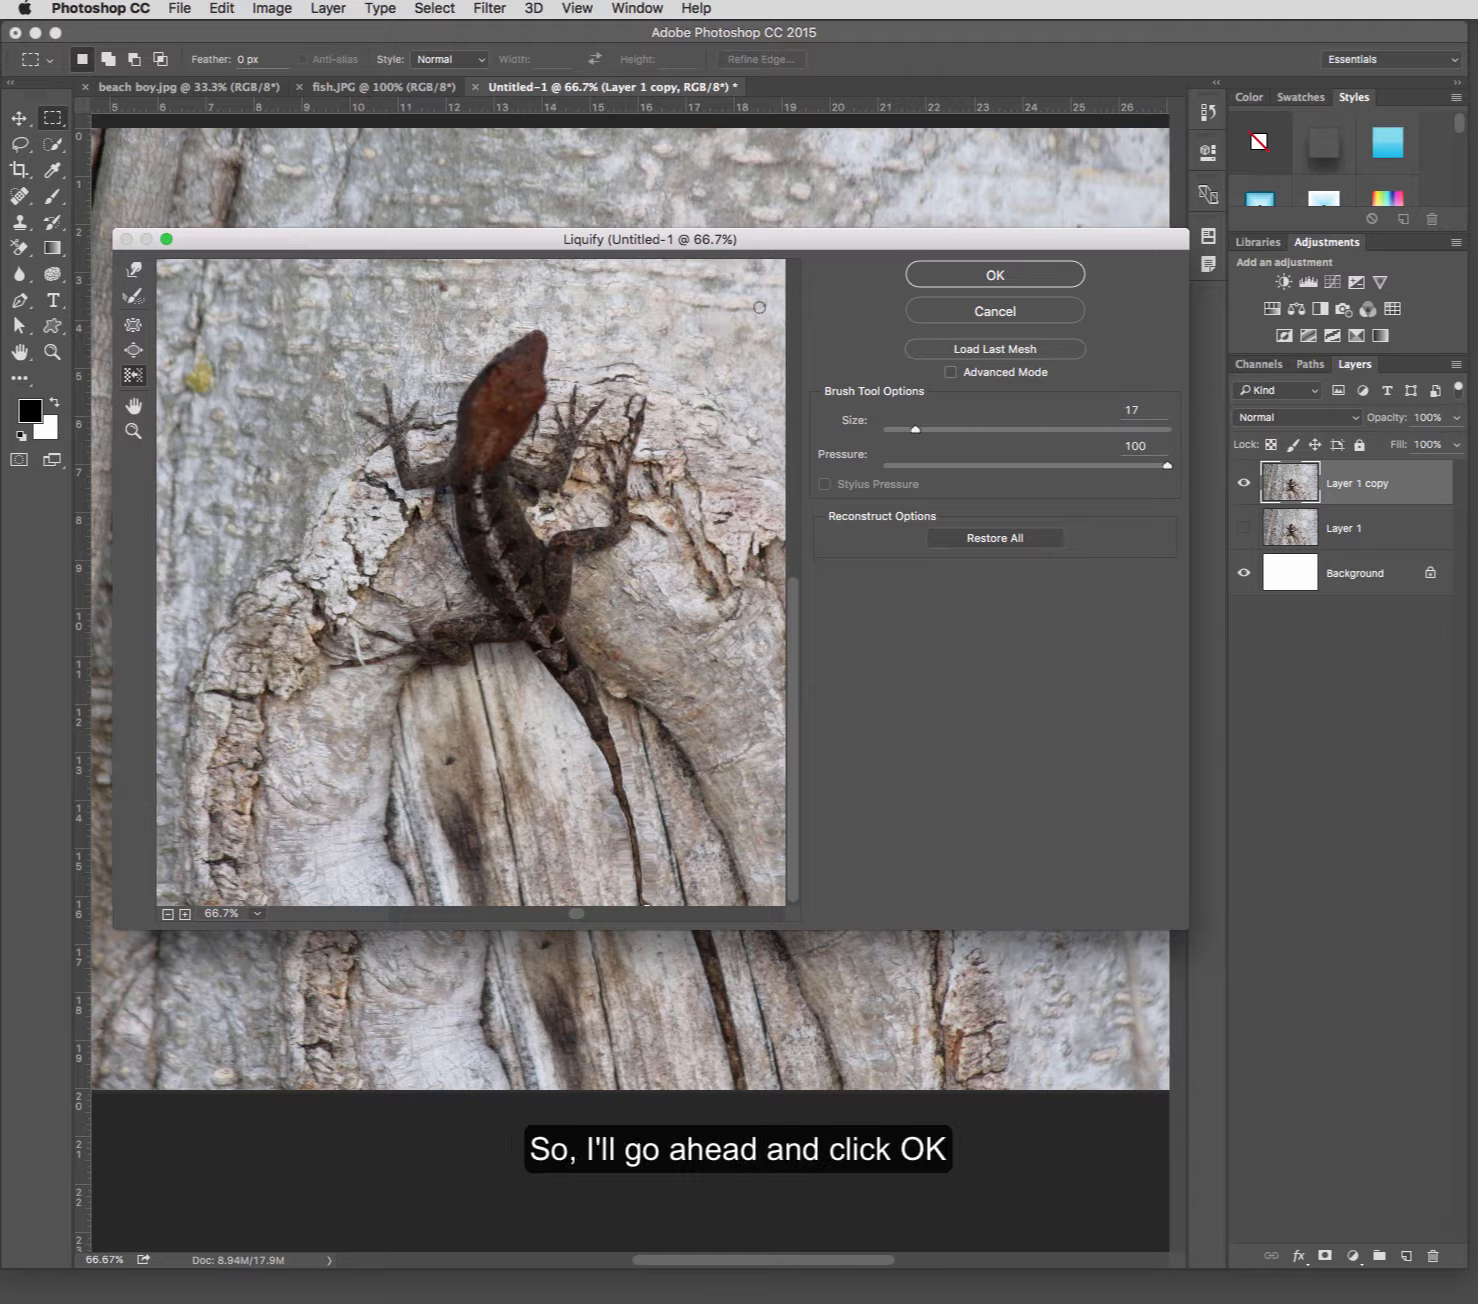
{"action": "left_click", "coordinate": [925, 283]}
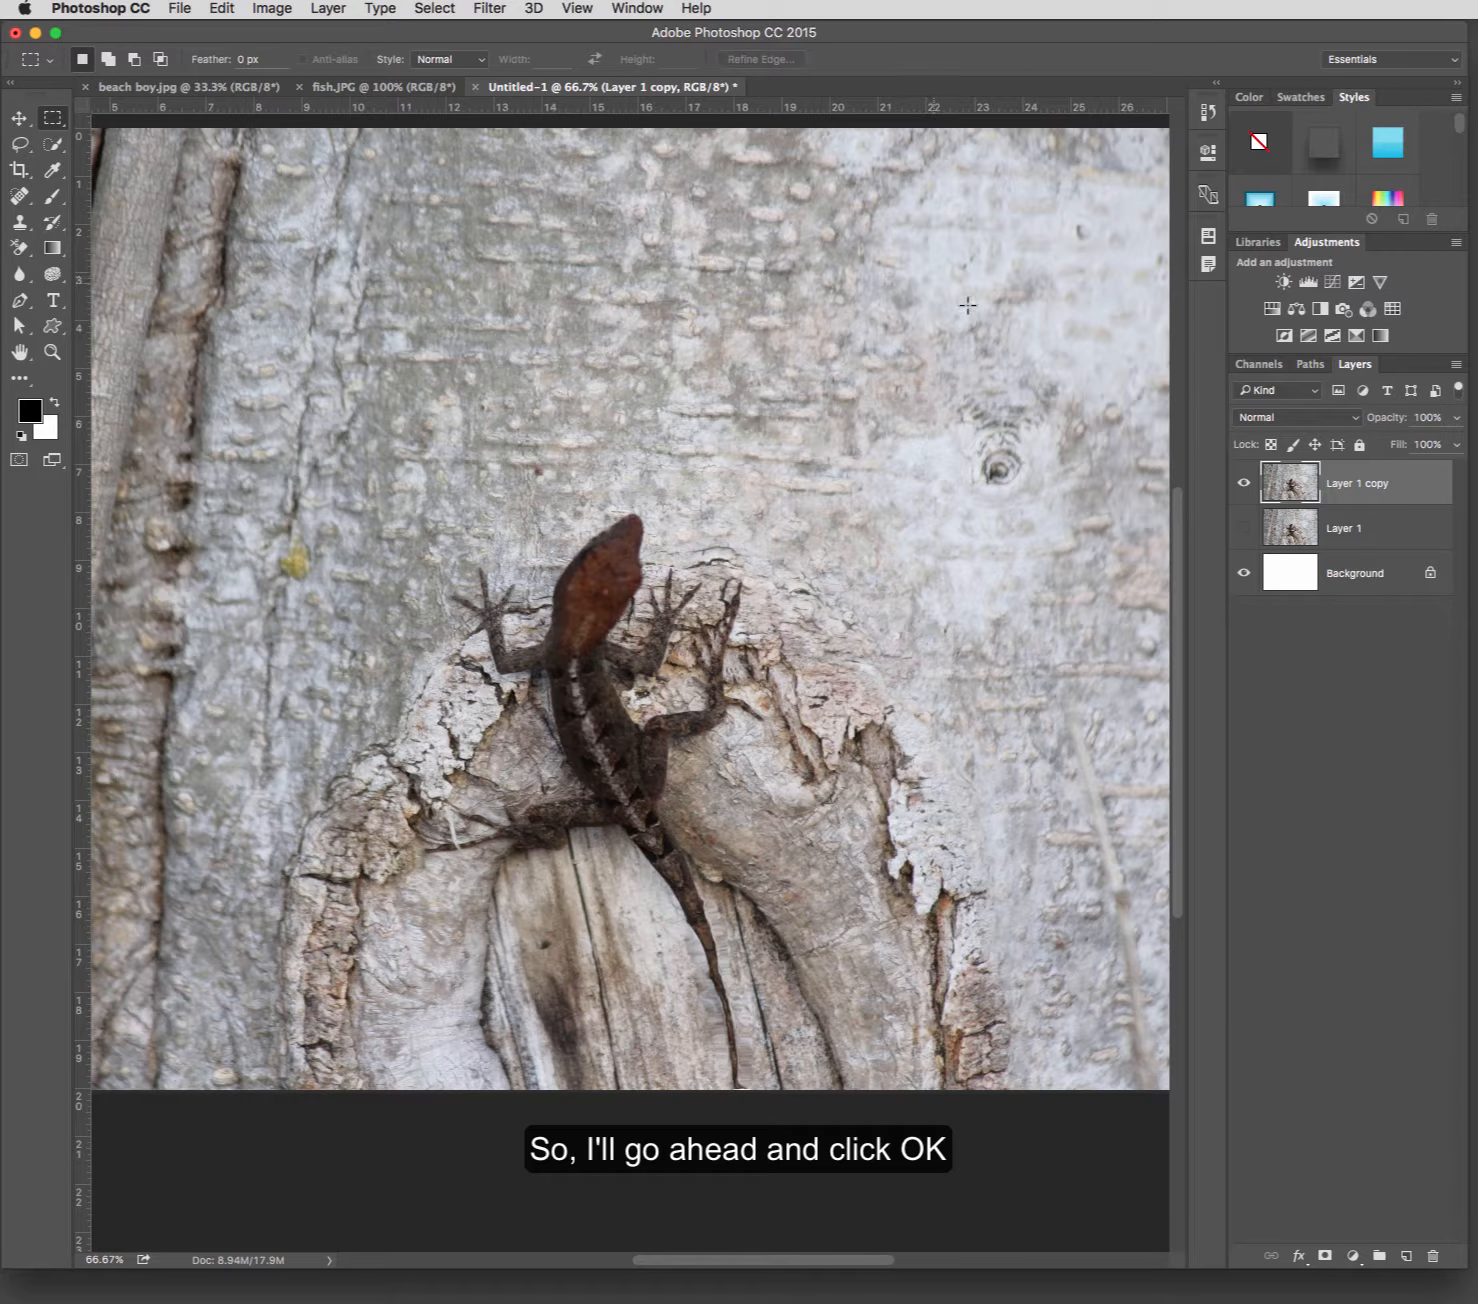
Show Layer 1 and toggle the visibility of Layer 1 copy off and on to compare the original with the liquified version.
{"action": "left_click", "coordinate": [1244, 527]}
{"action": "left_click", "coordinate": [1245, 483]}
{"action": "left_click", "coordinate": [1245, 485]}
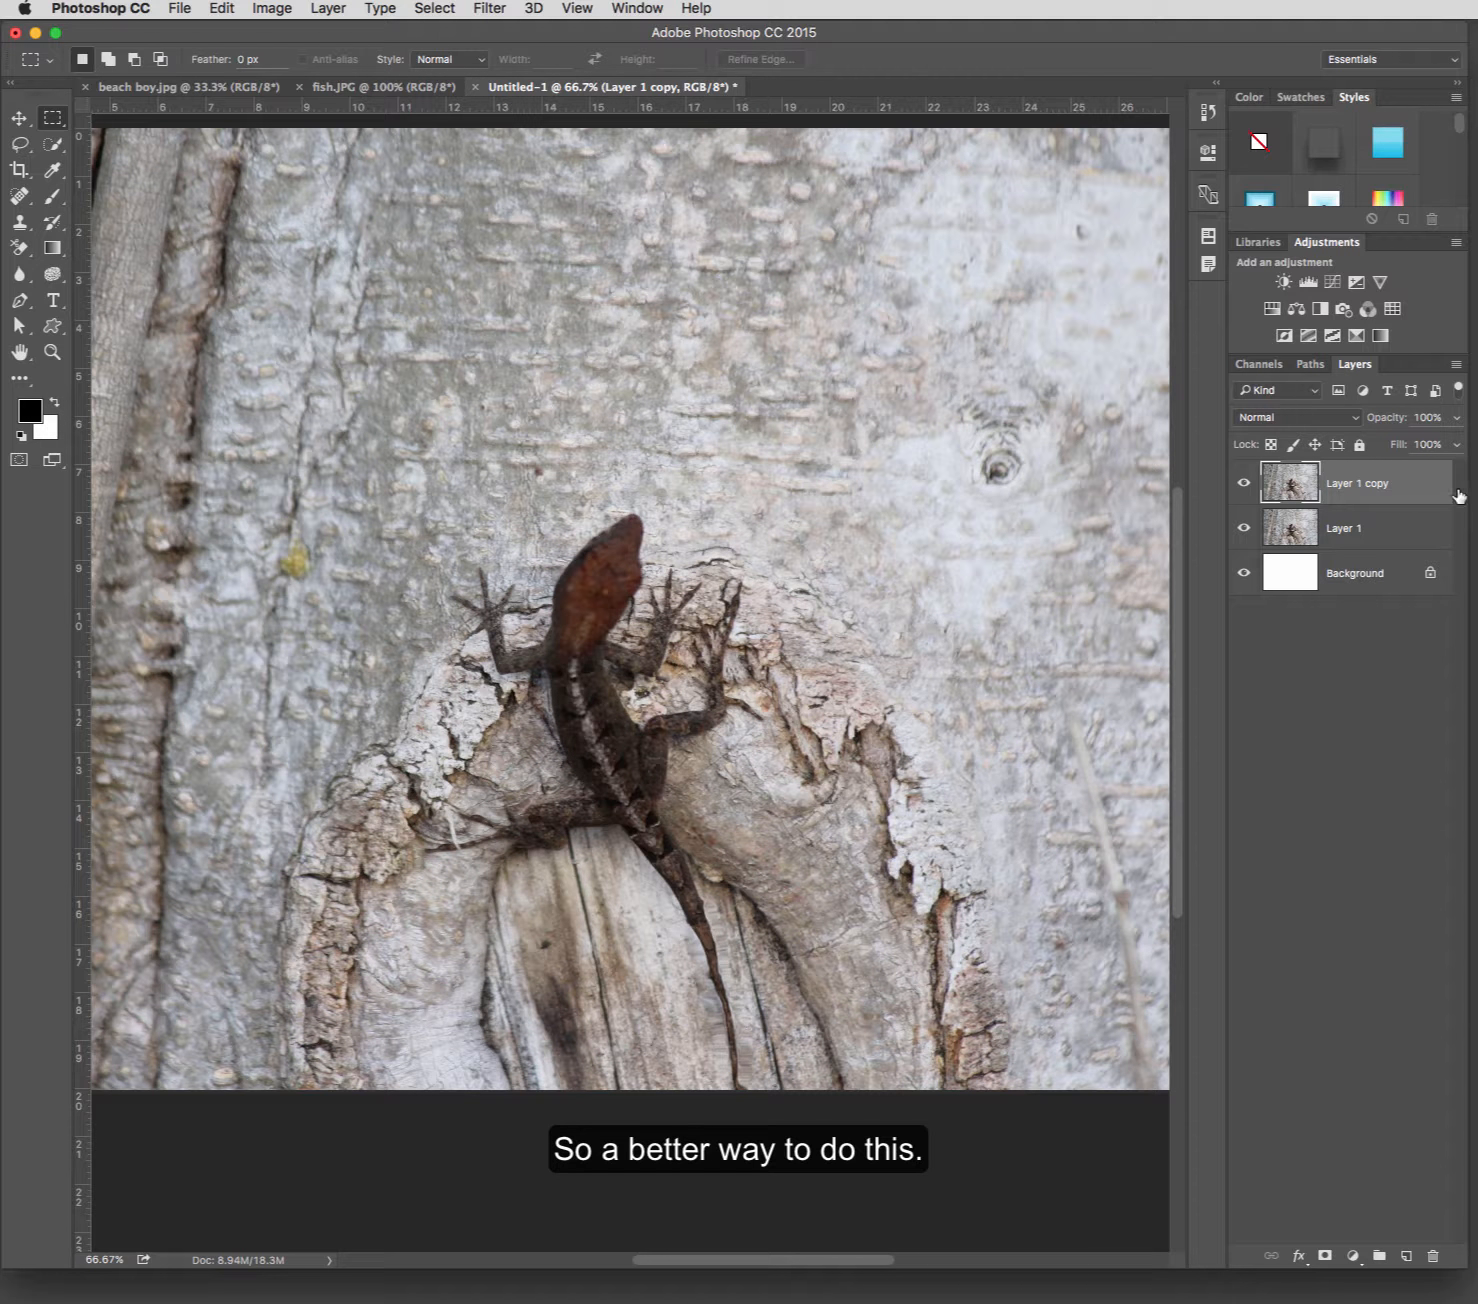
Hide Layer 1 copy and convert the original Layer 1 to a Smart Object.
{"action": "left_click", "coordinate": [1243, 483]}
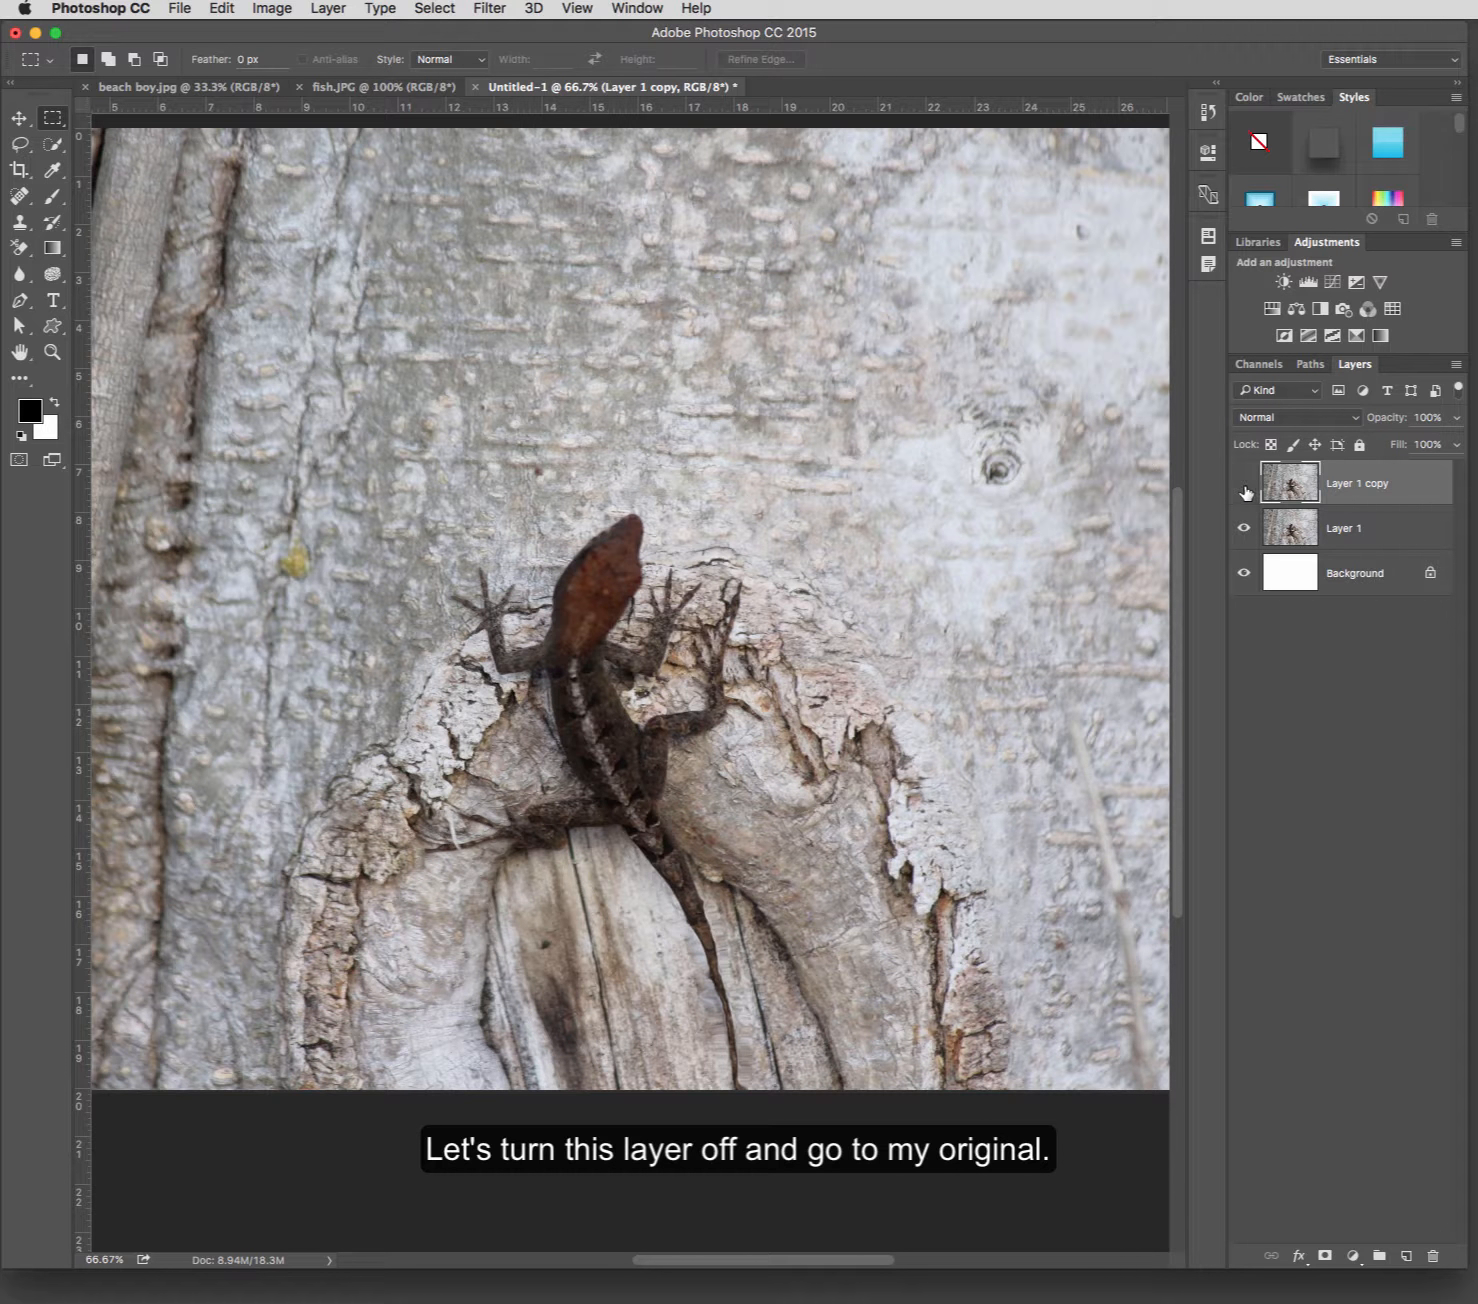
{"action": "left_click", "coordinate": [1383, 534]}
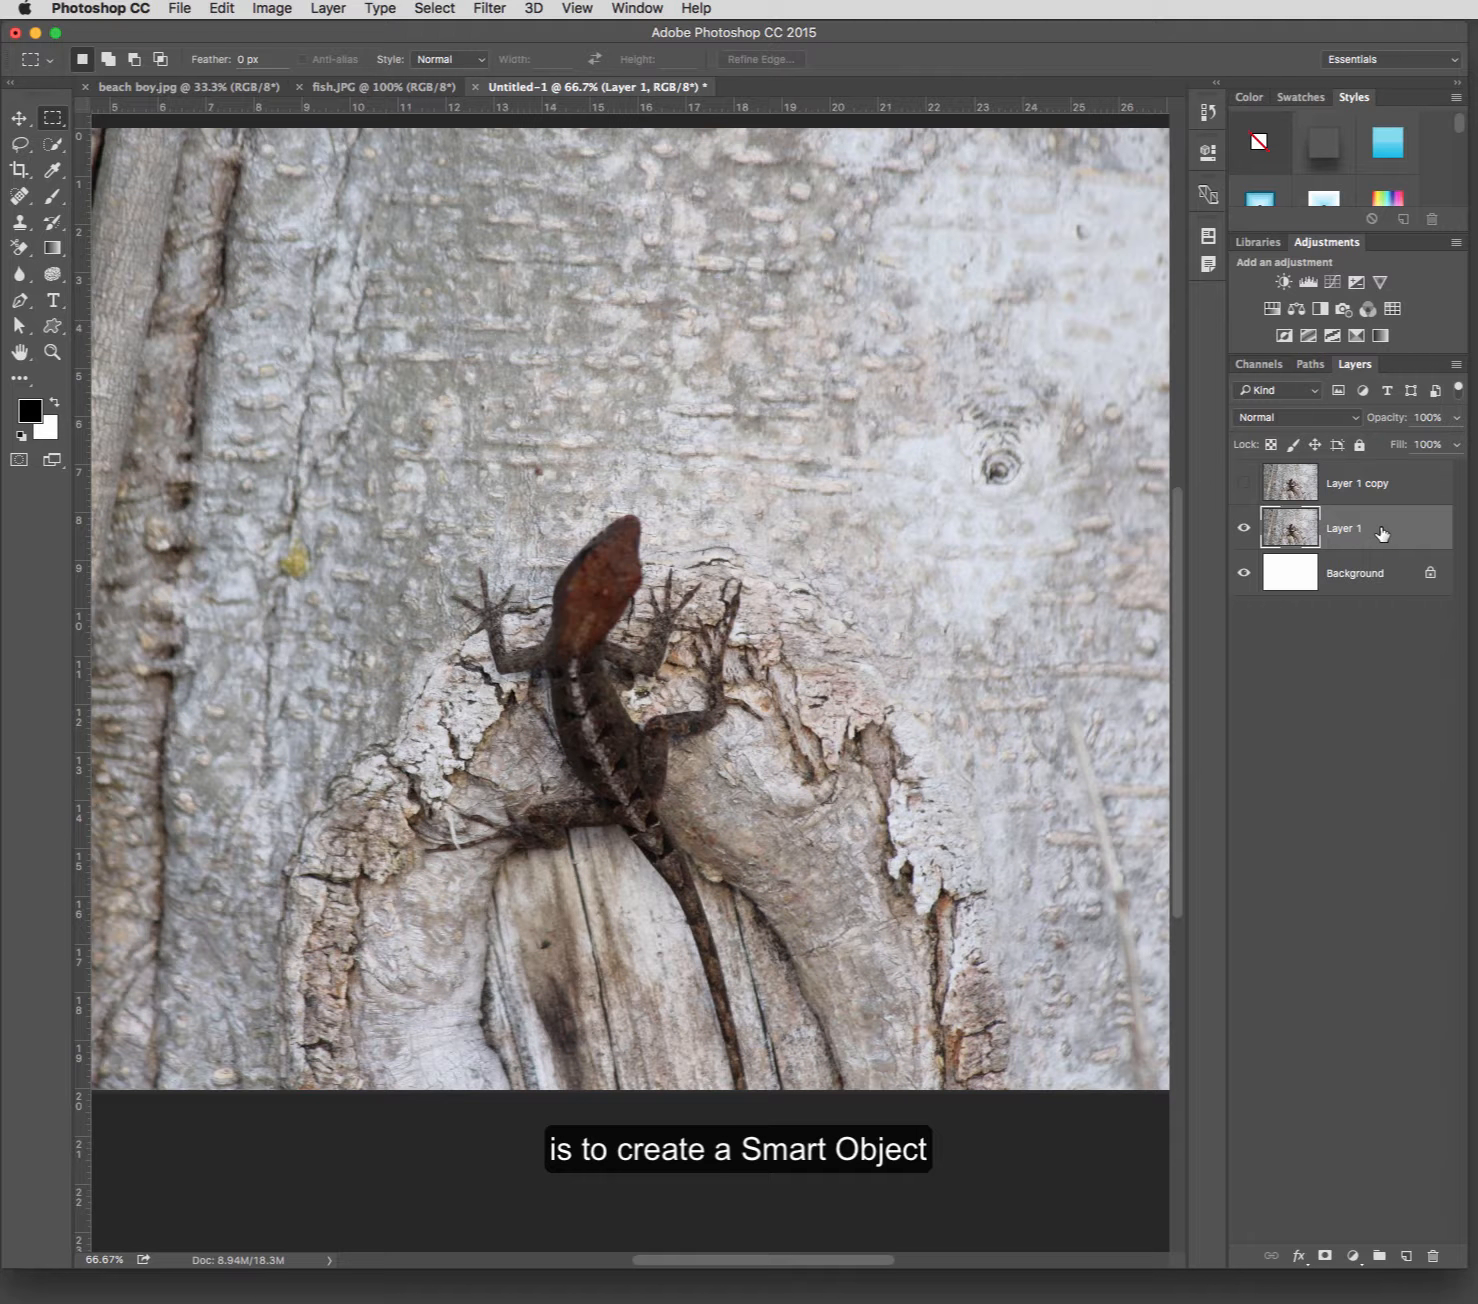
{"action": "right_click", "coordinate": [1384, 533]}
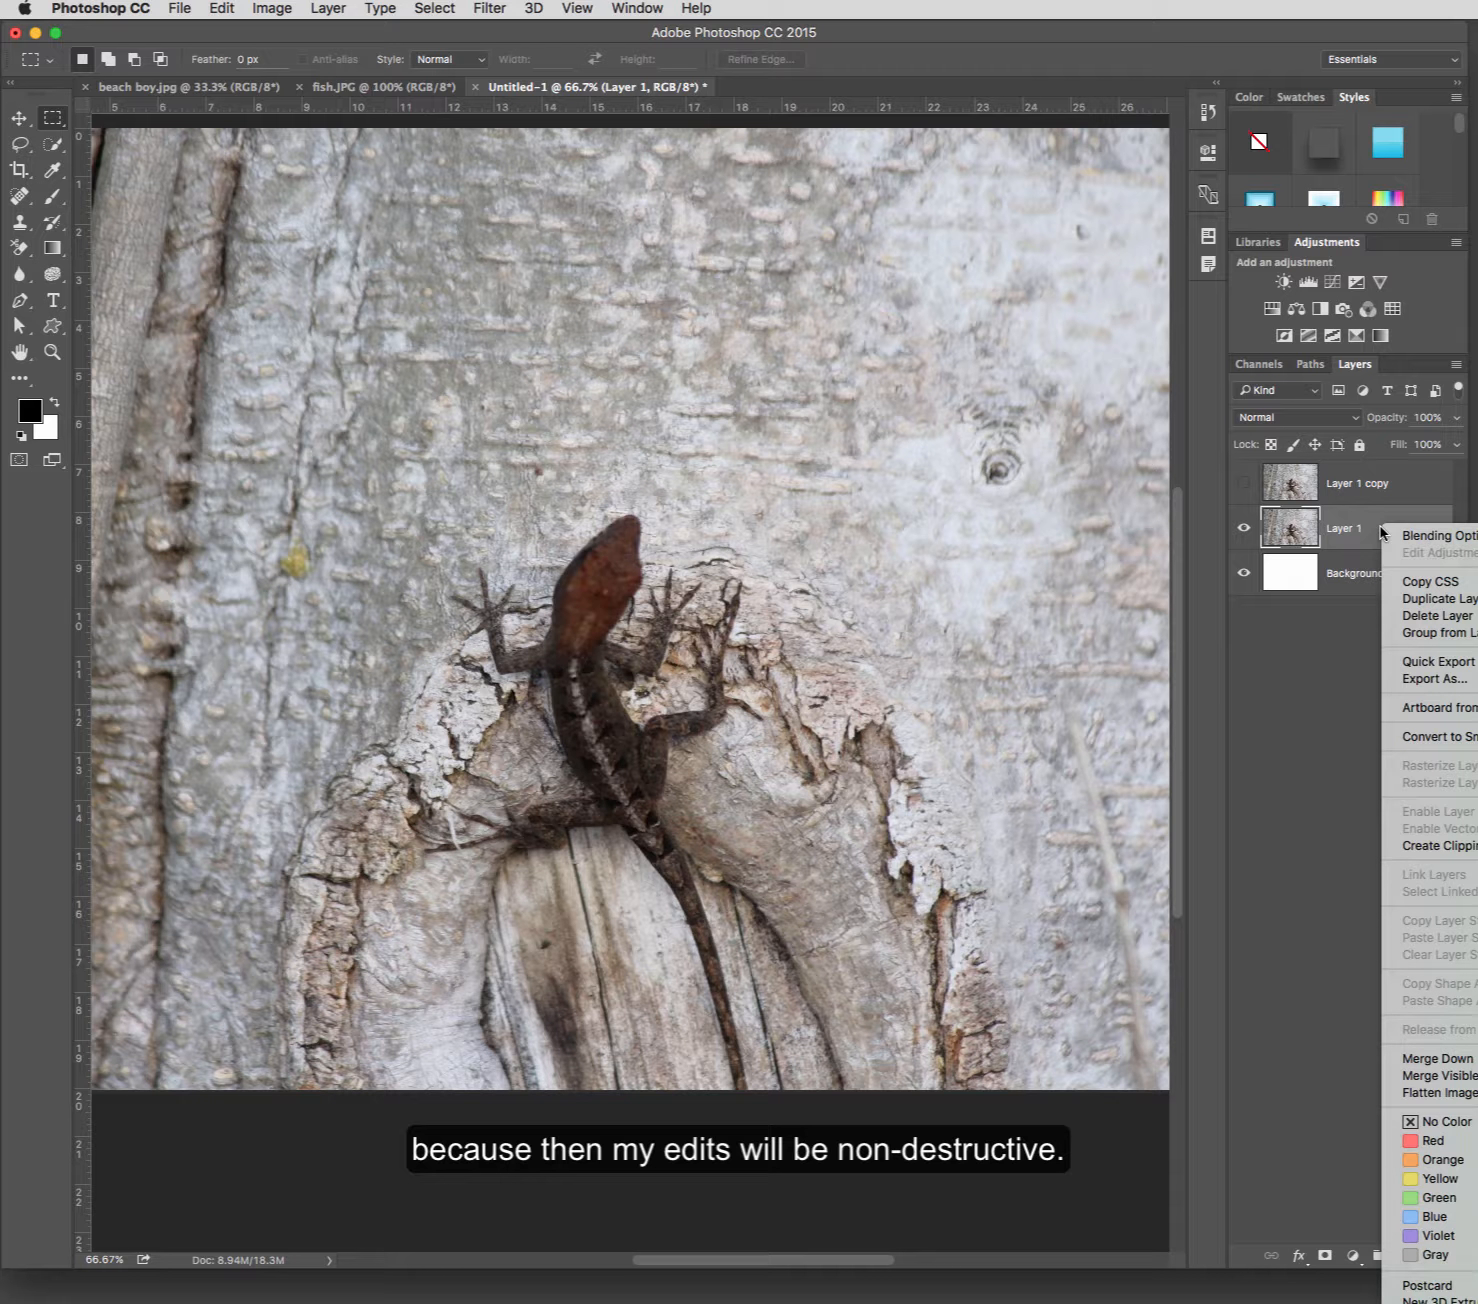
{"action": "left_click", "coordinate": [1405, 738]}
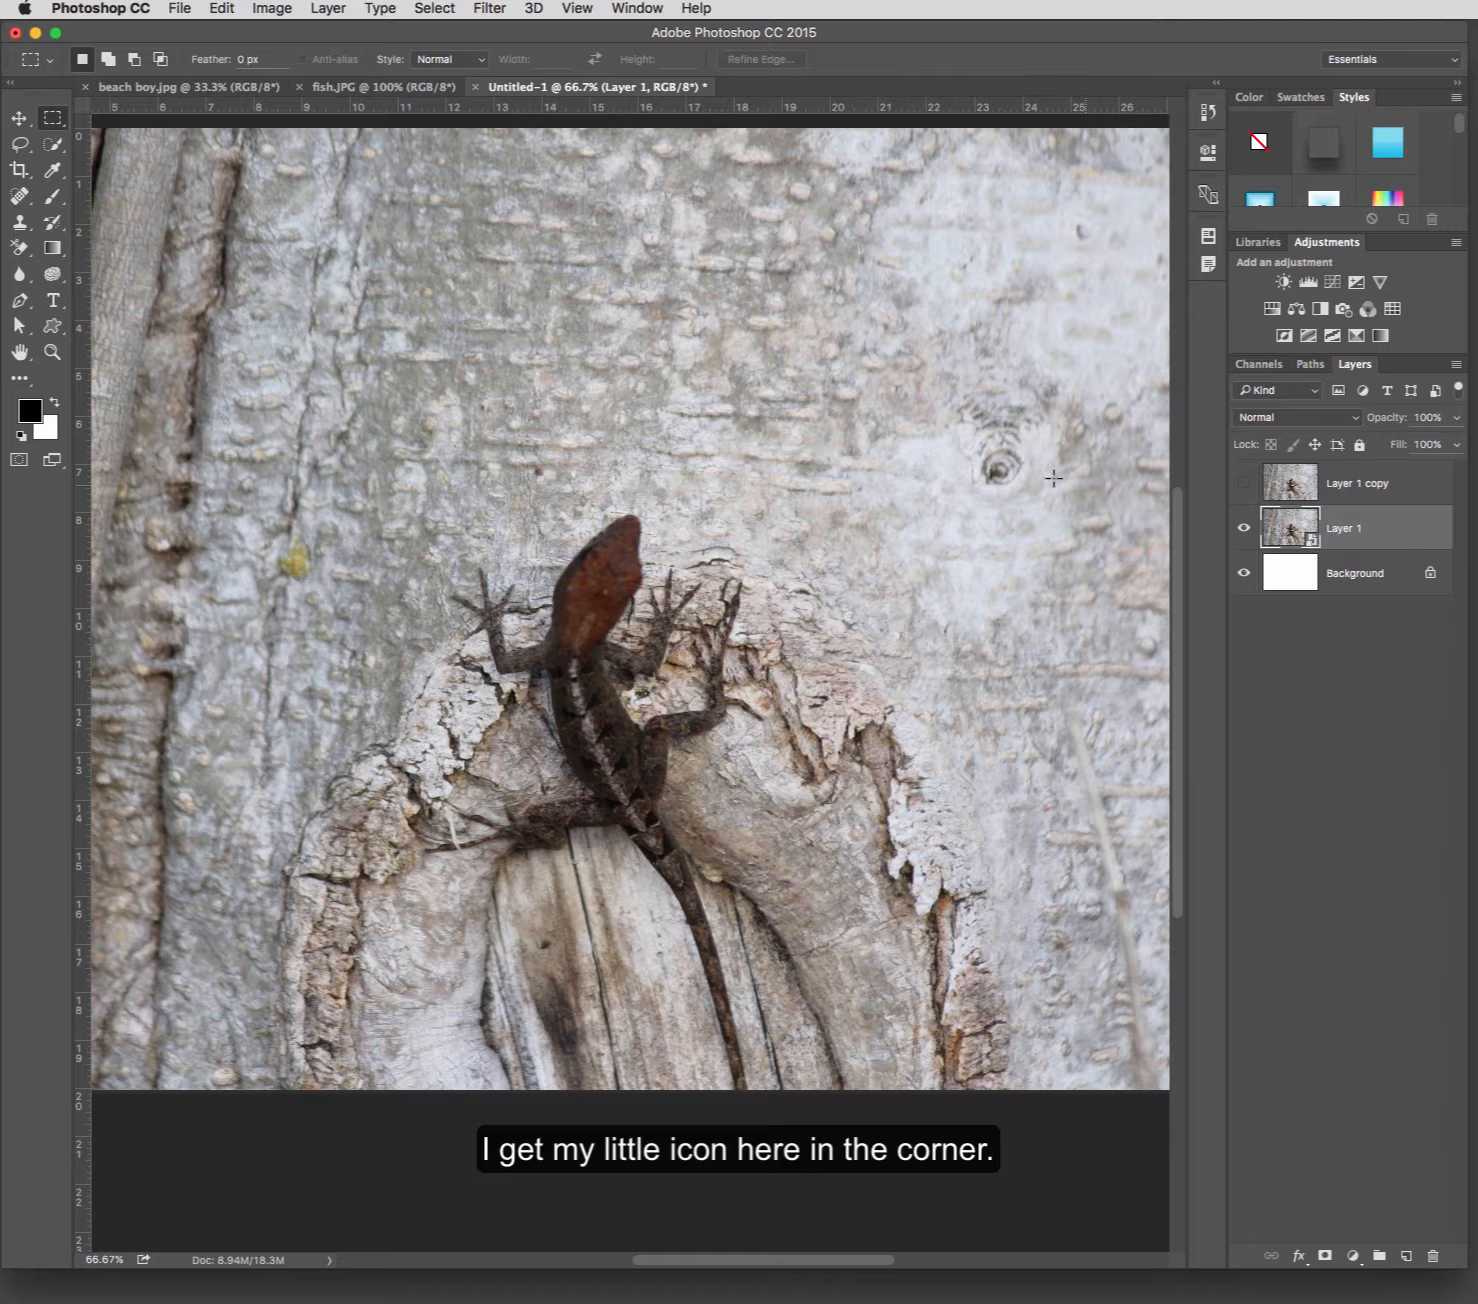
Open the Liquify filter on the Layer 1 Smart Object in Advanced Mode and enlarge its dialog window.
{"action": "left_click", "coordinate": [492, 9]}
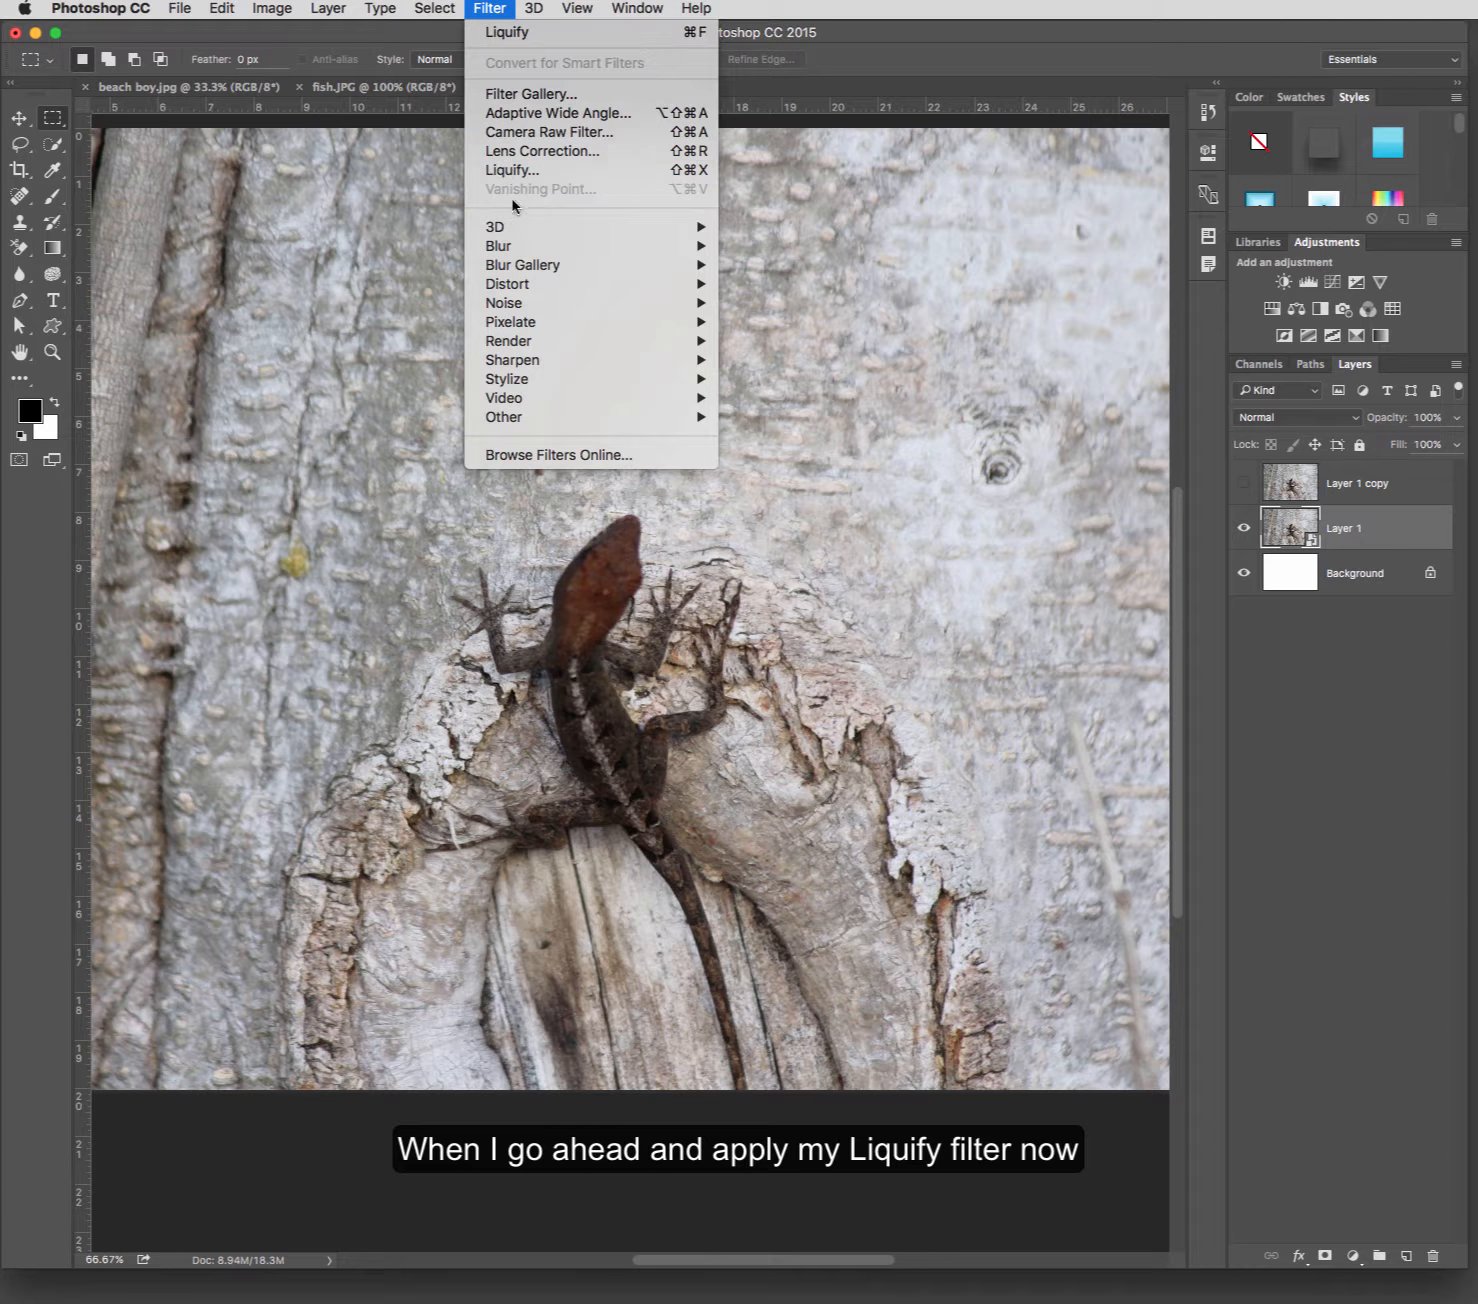
{"action": "left_click", "coordinate": [511, 170]}
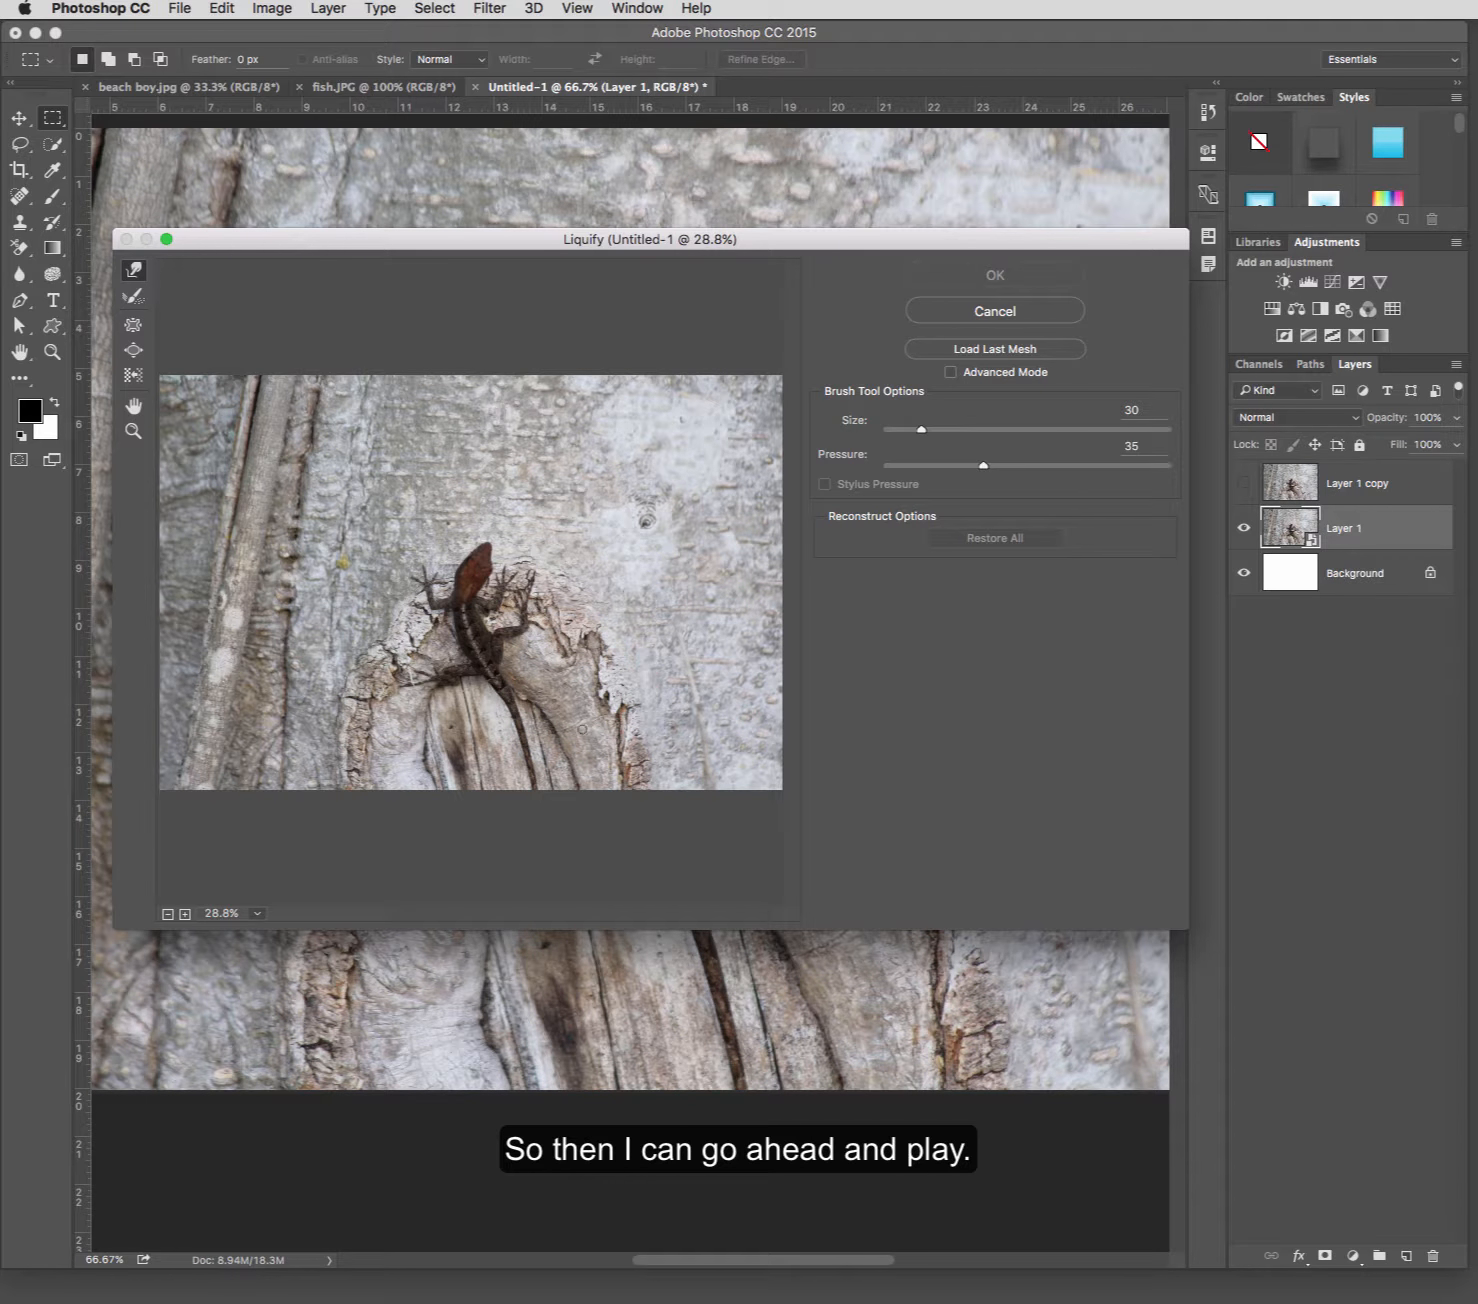
{"action": "left_click", "coordinate": [950, 375]}
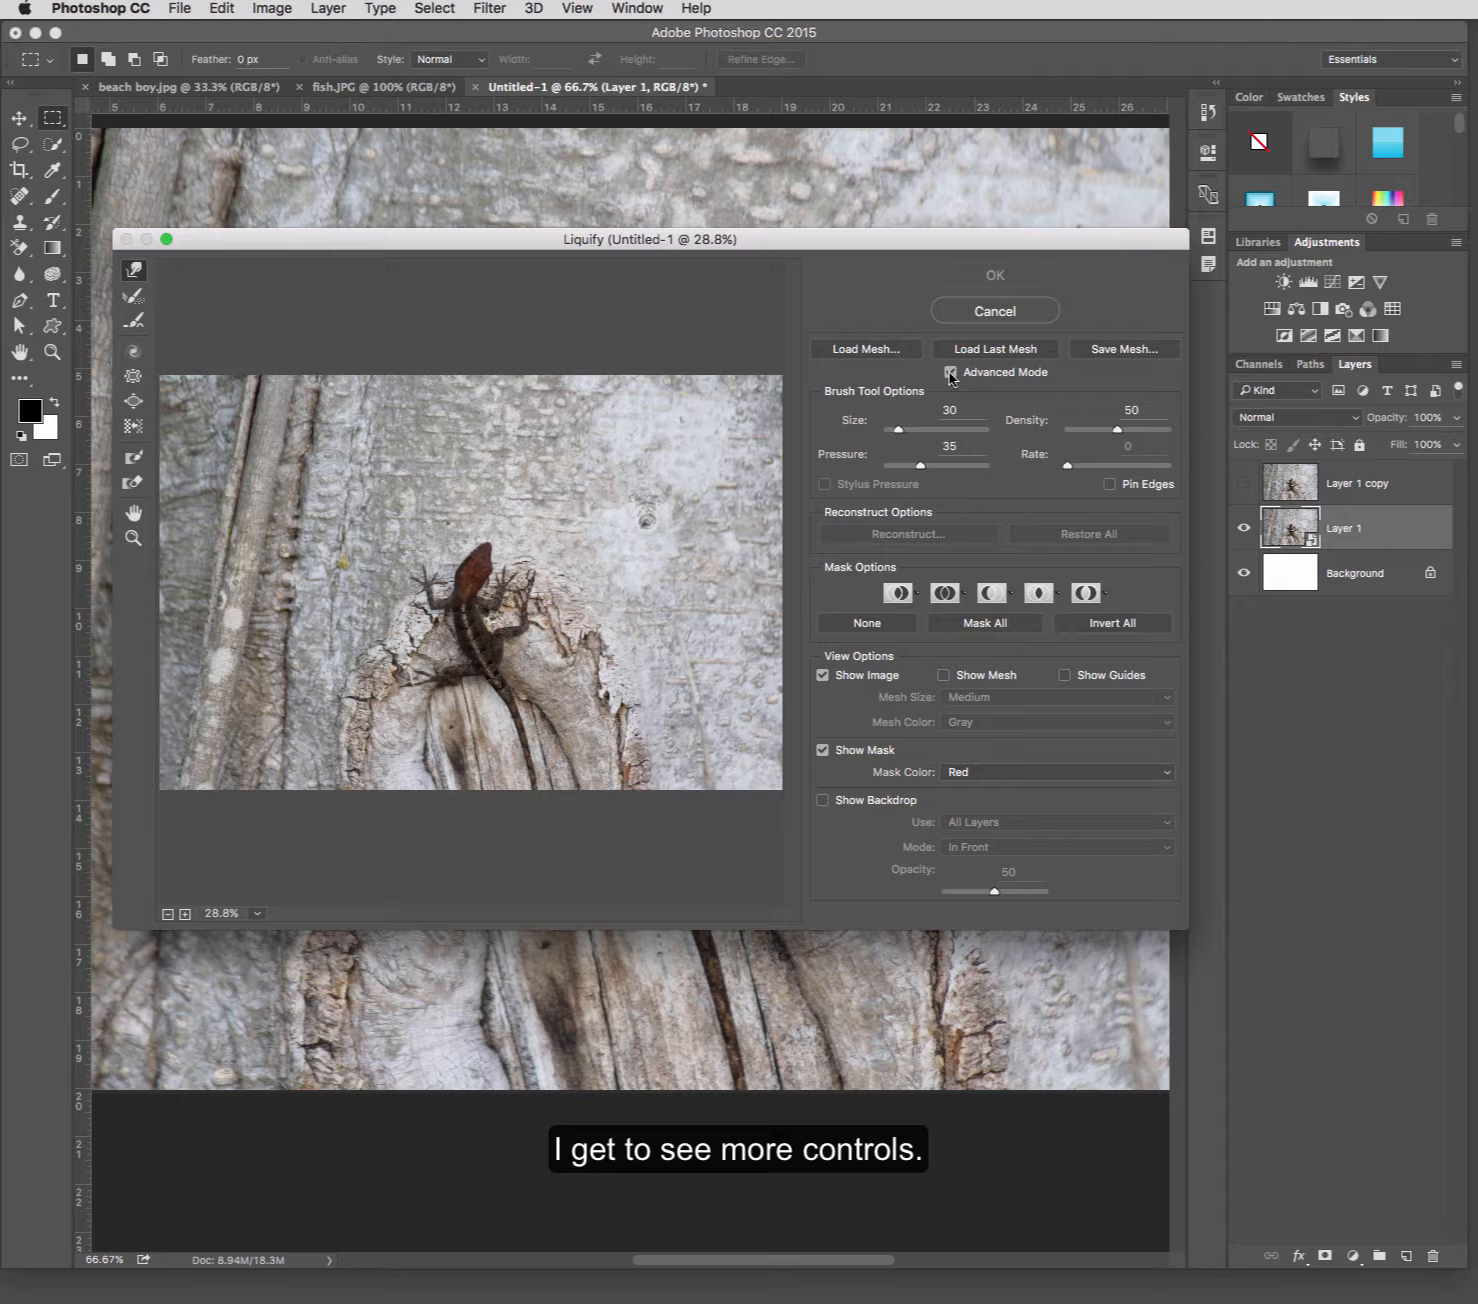
{"action": "left_click_drag", "start_coordinate": [1188, 929], "coordinate": [1212, 1003]}
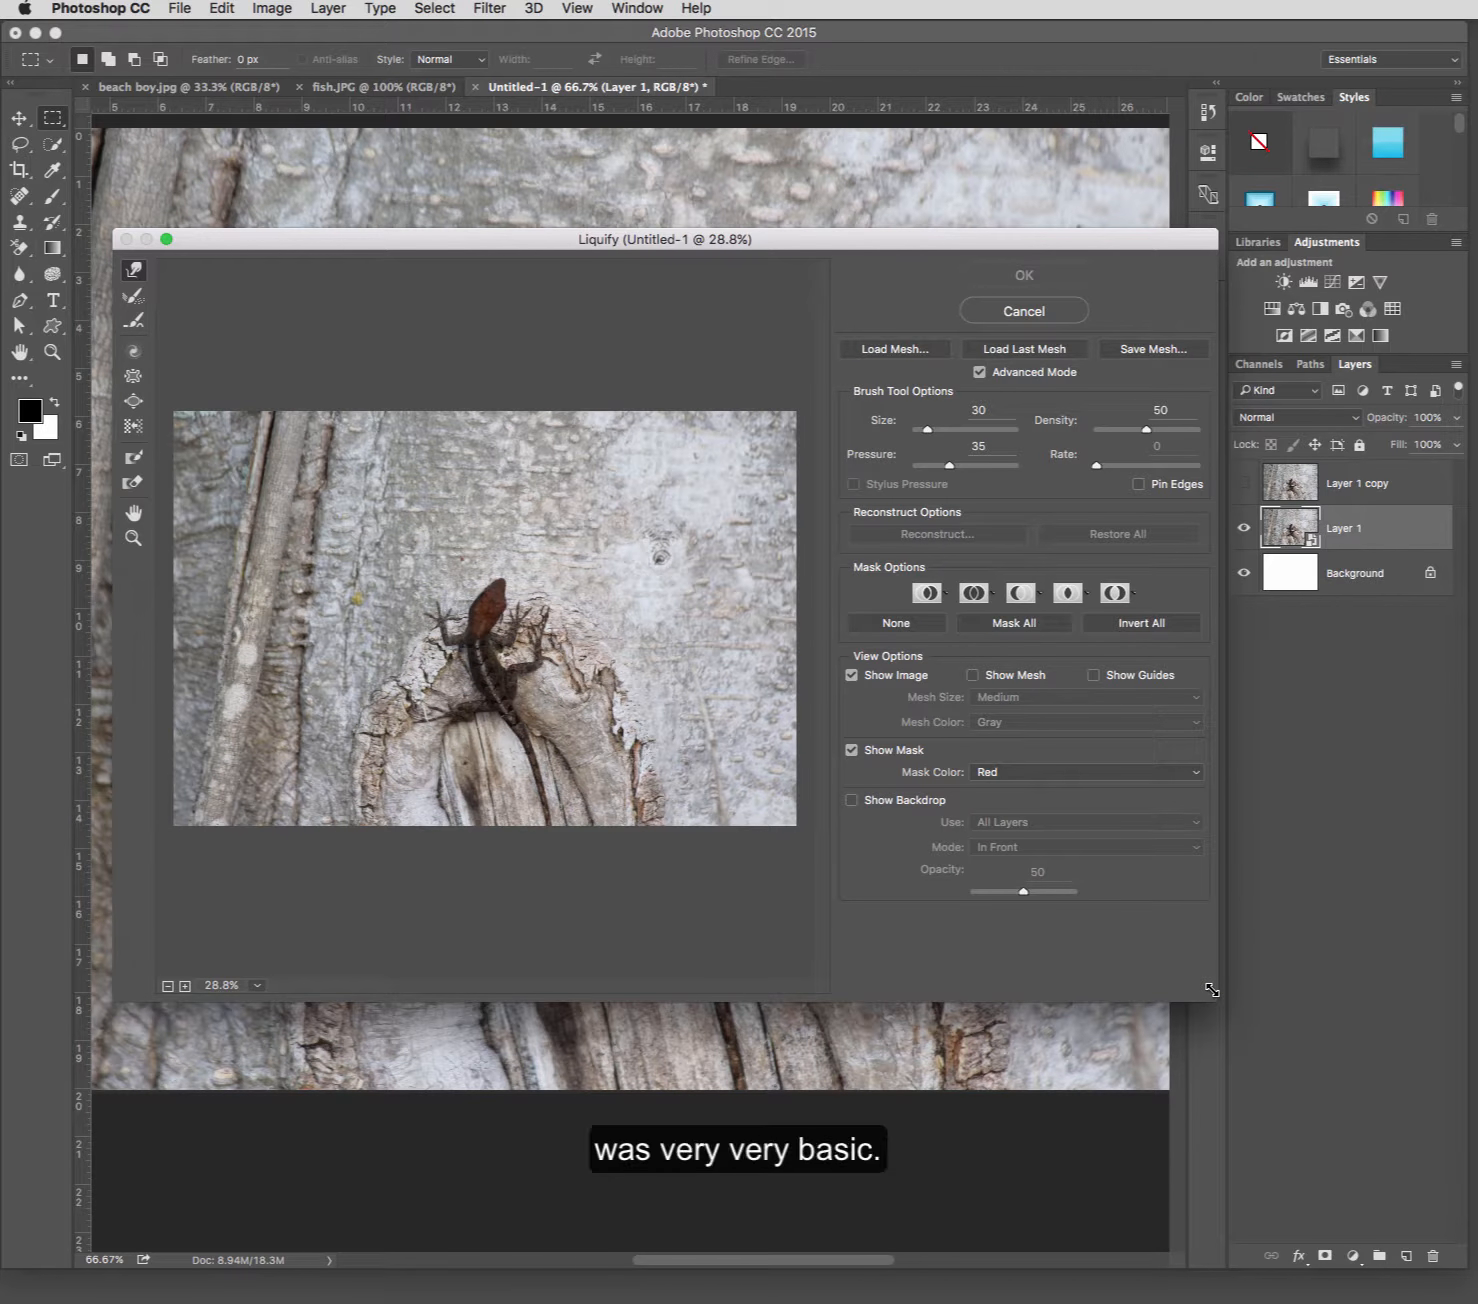